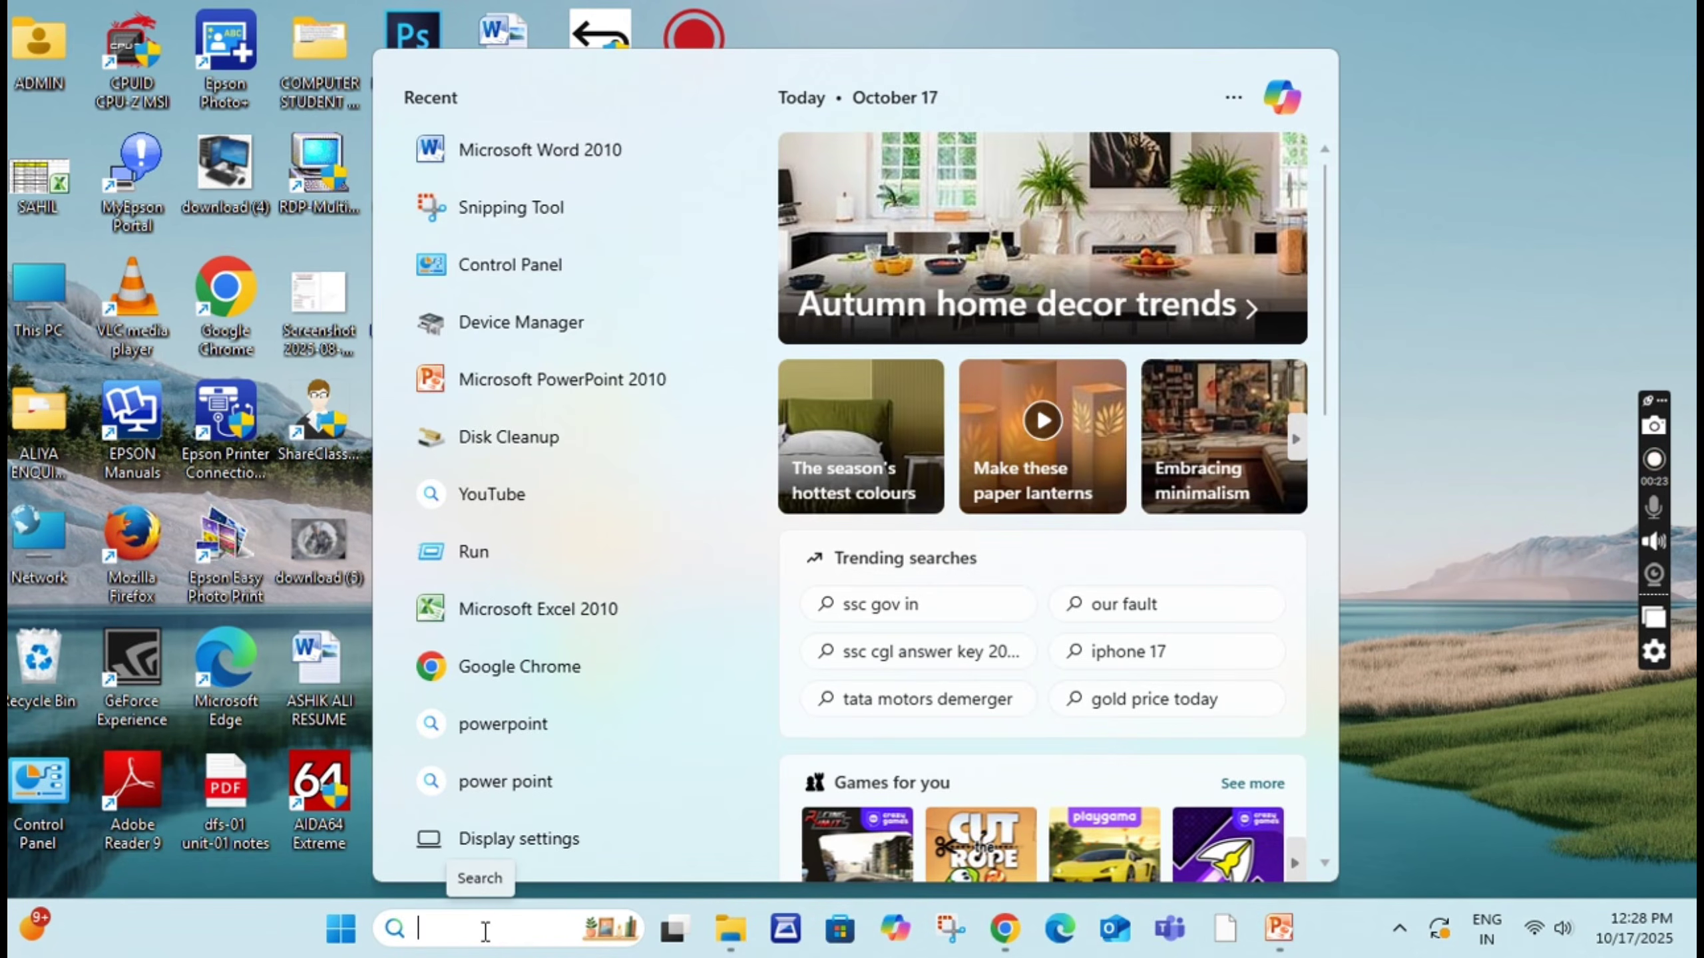
Step: Launch Microsoft Excel 2010 with a blank workbook and dismiss the Office activation wizard
text(EXC)
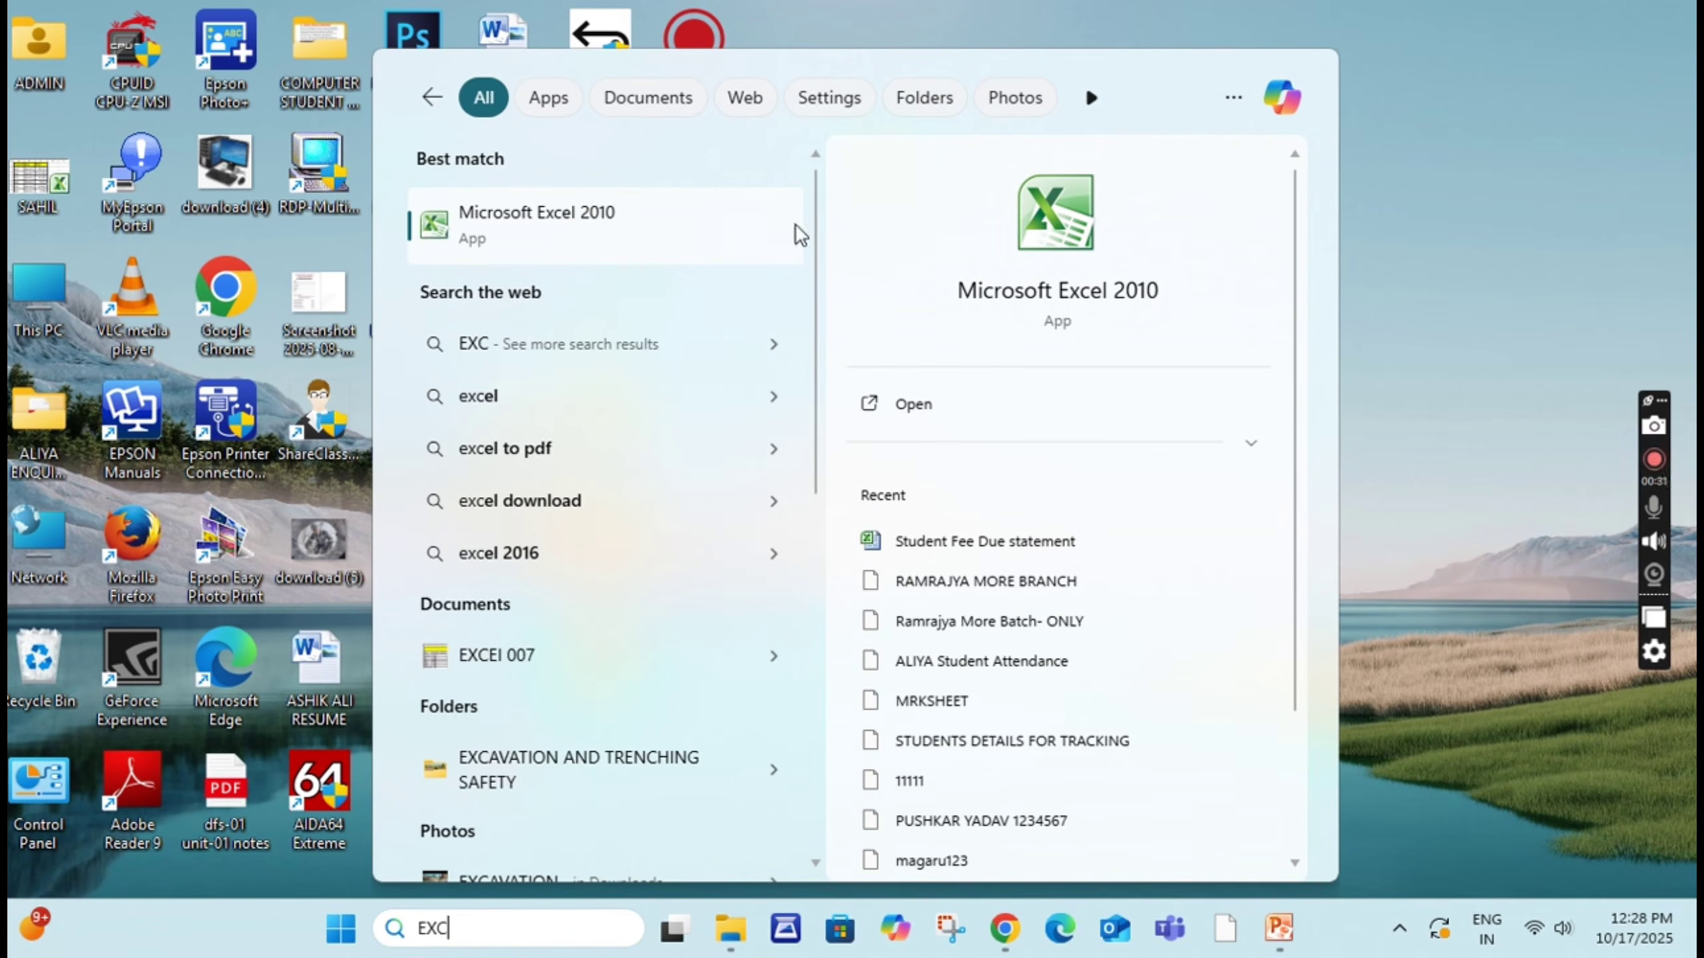
click(800, 234)
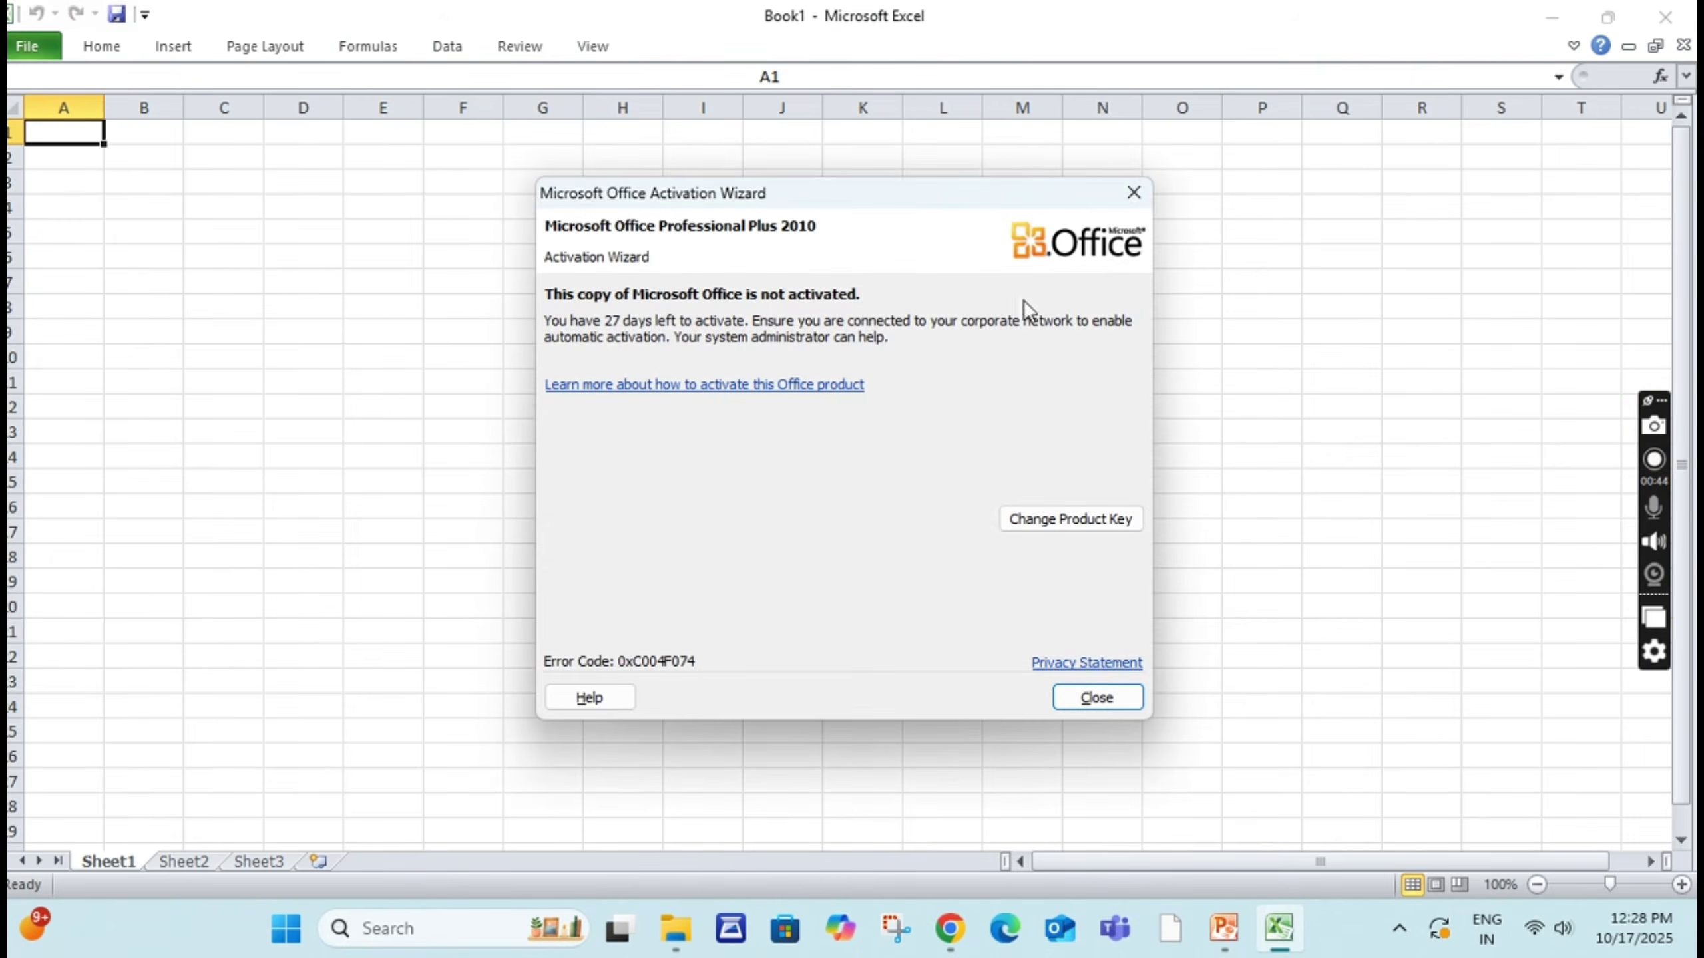
click(1134, 193)
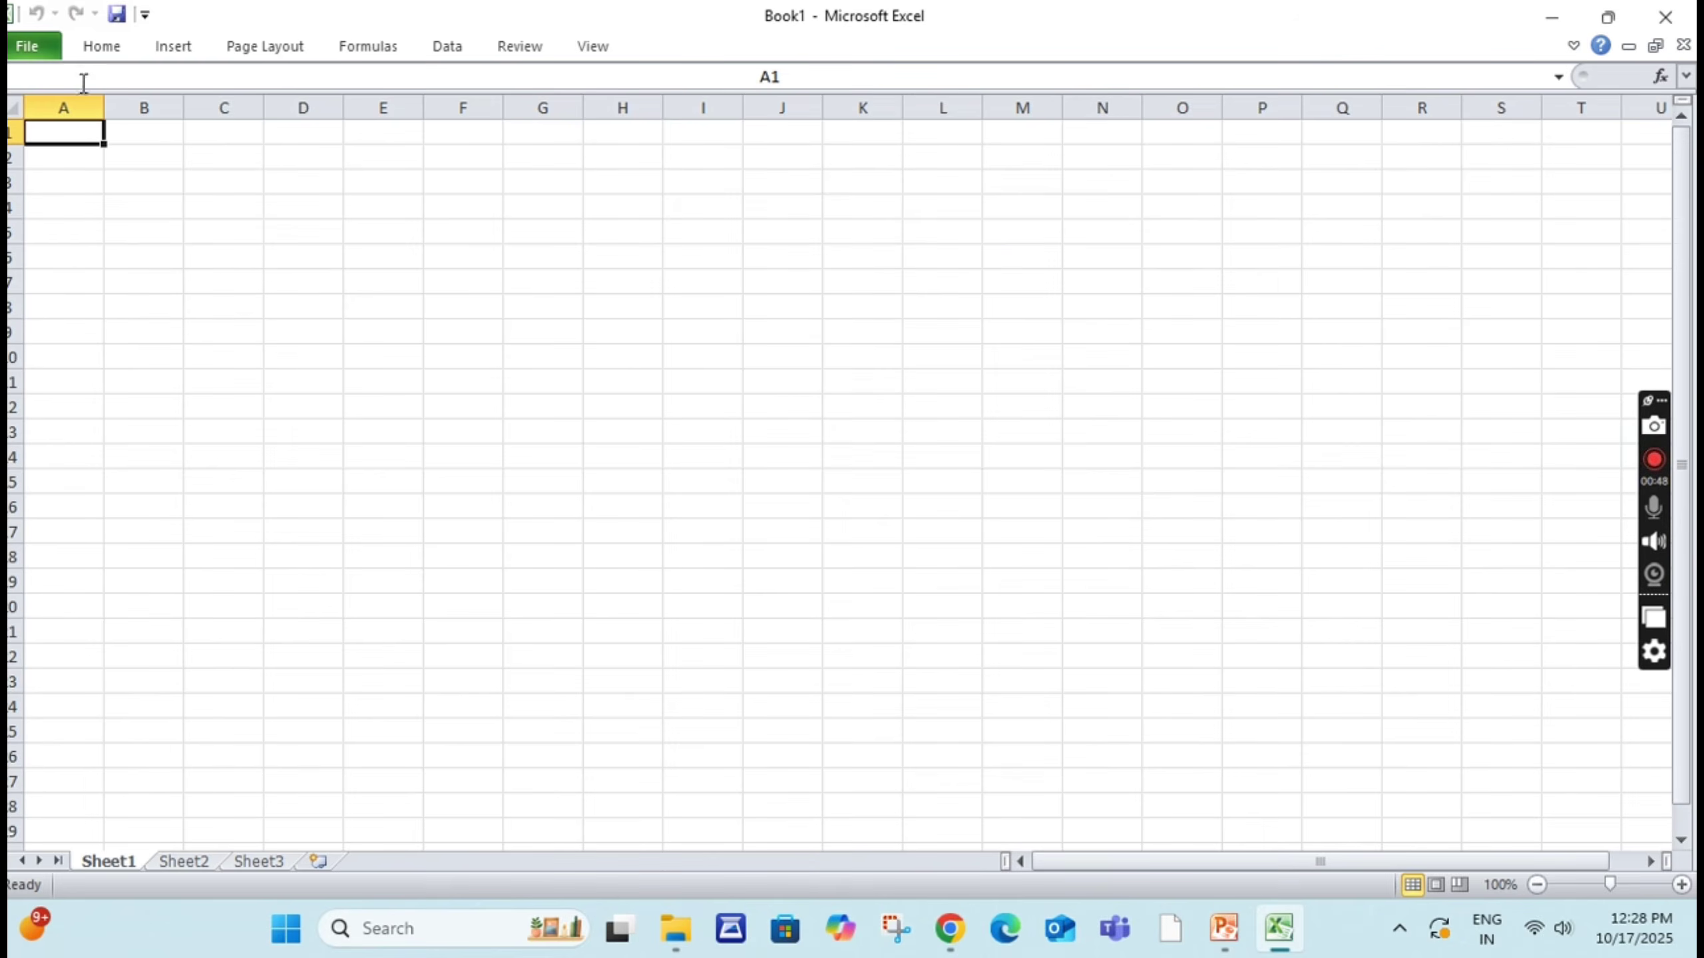
click(155, 176)
click(92, 128)
drag(81, 142, 654, 282)
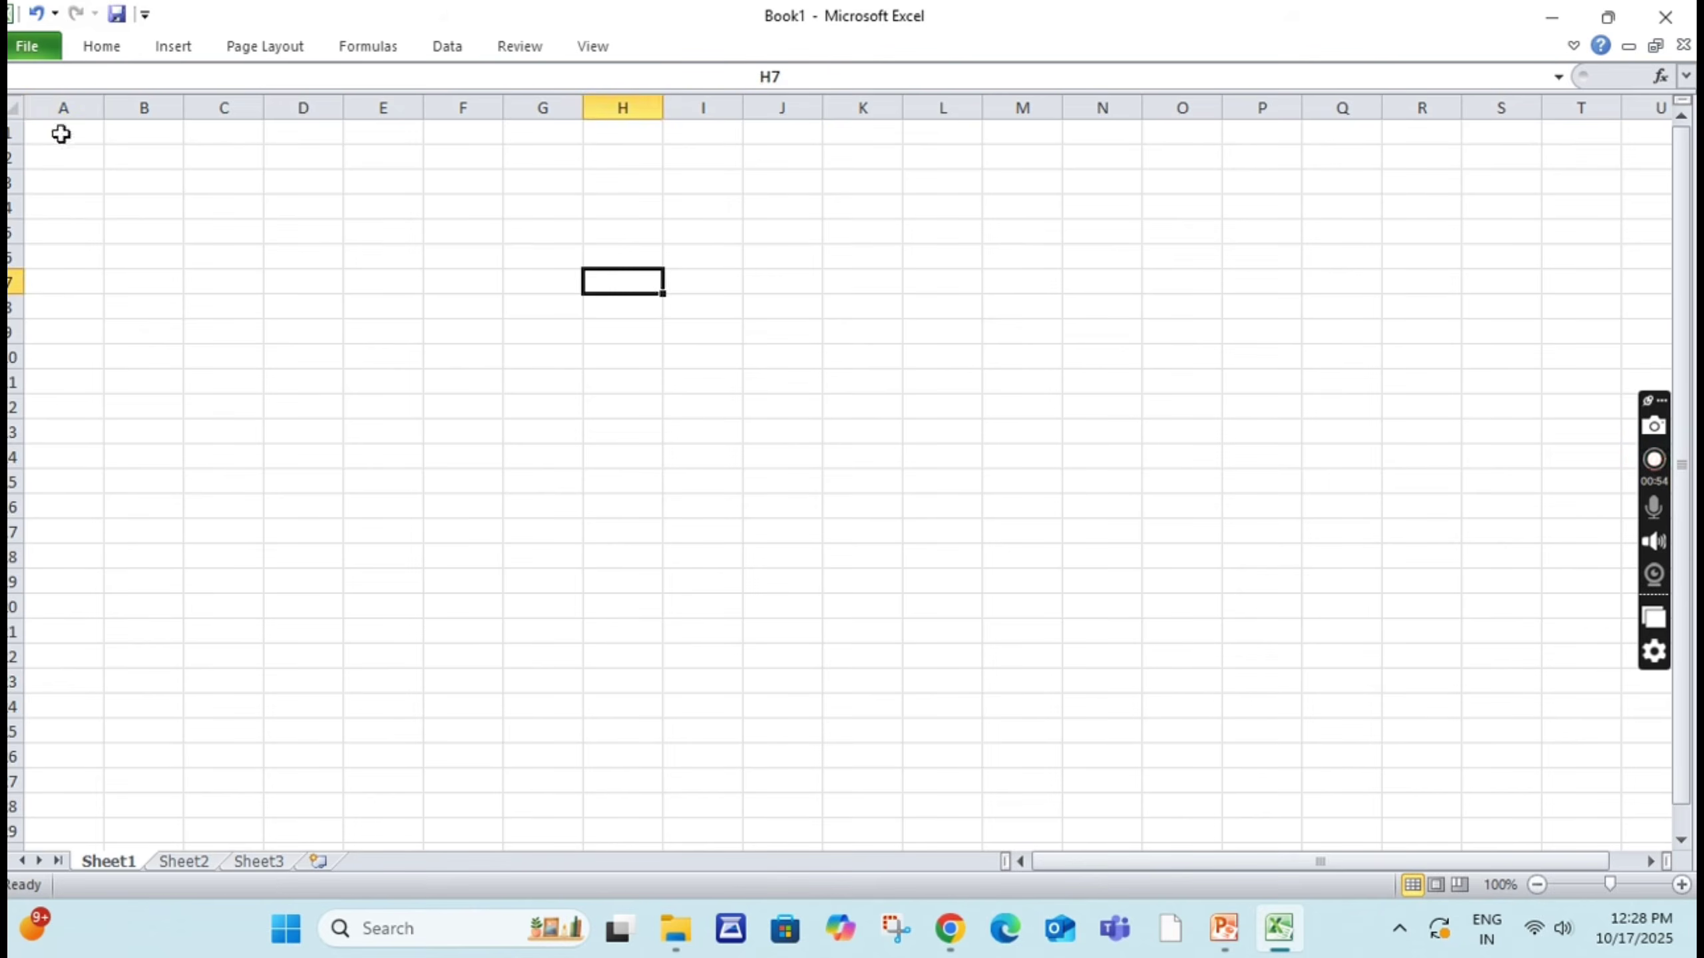
drag(61, 133, 1146, 676)
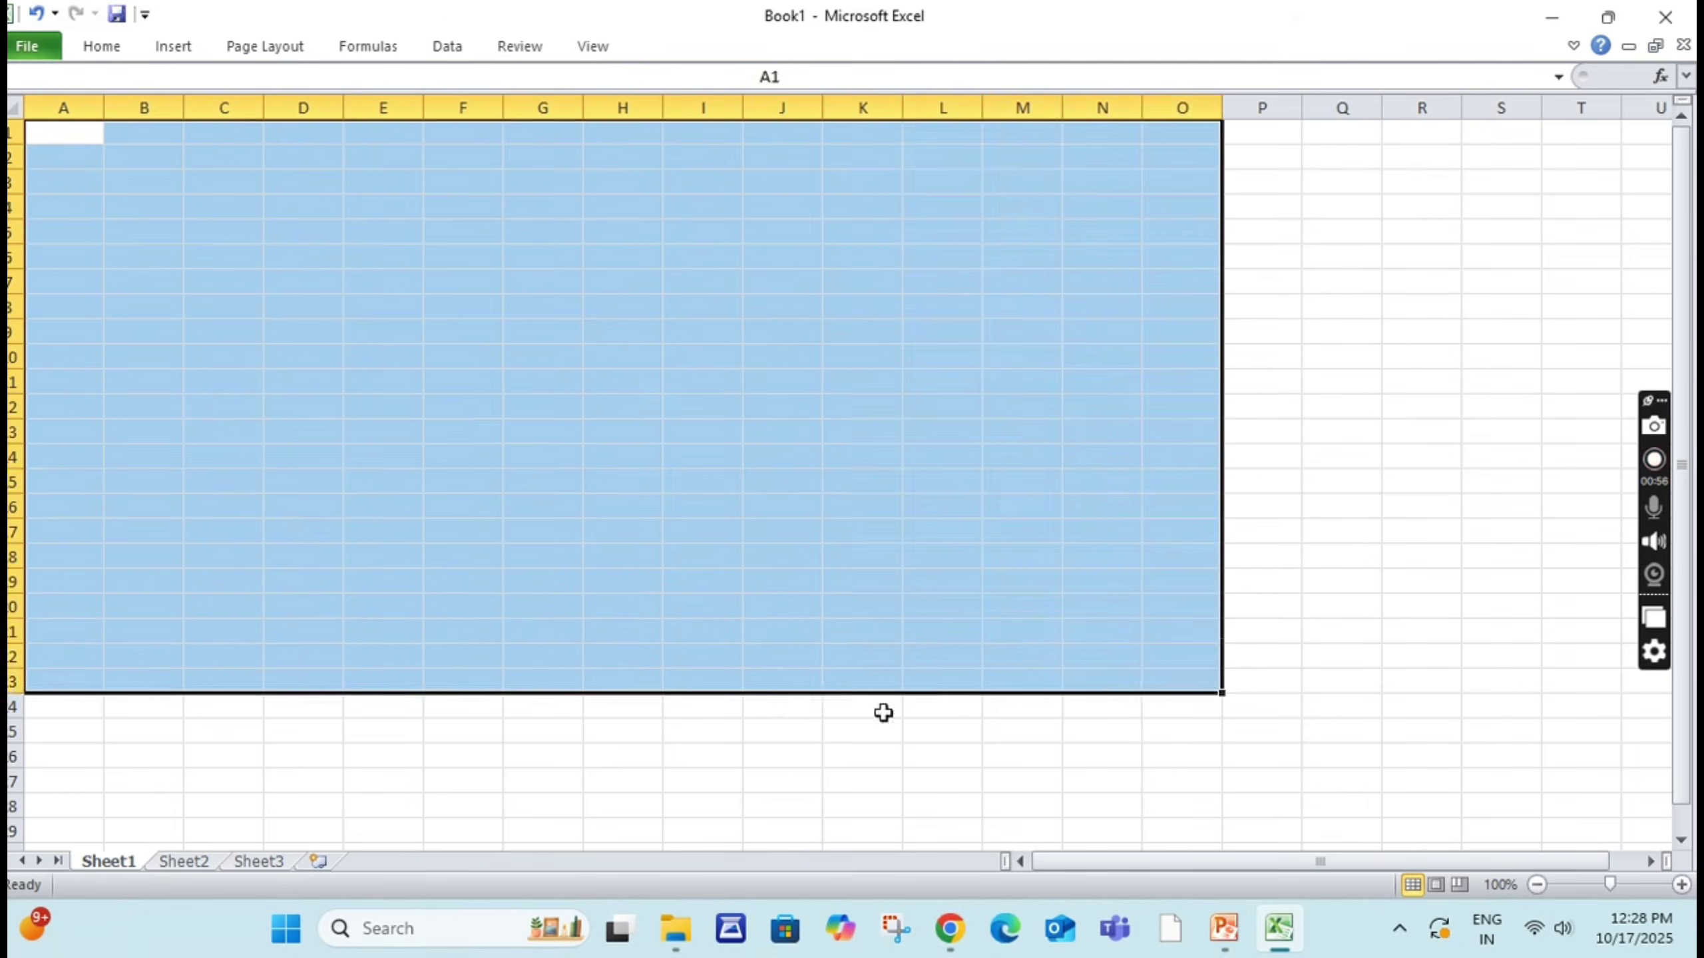
click(863, 719)
Step: Enter the title ATTENDENCE SHEETS in cell A1, and merge and center it across A1:N1
click(68, 130)
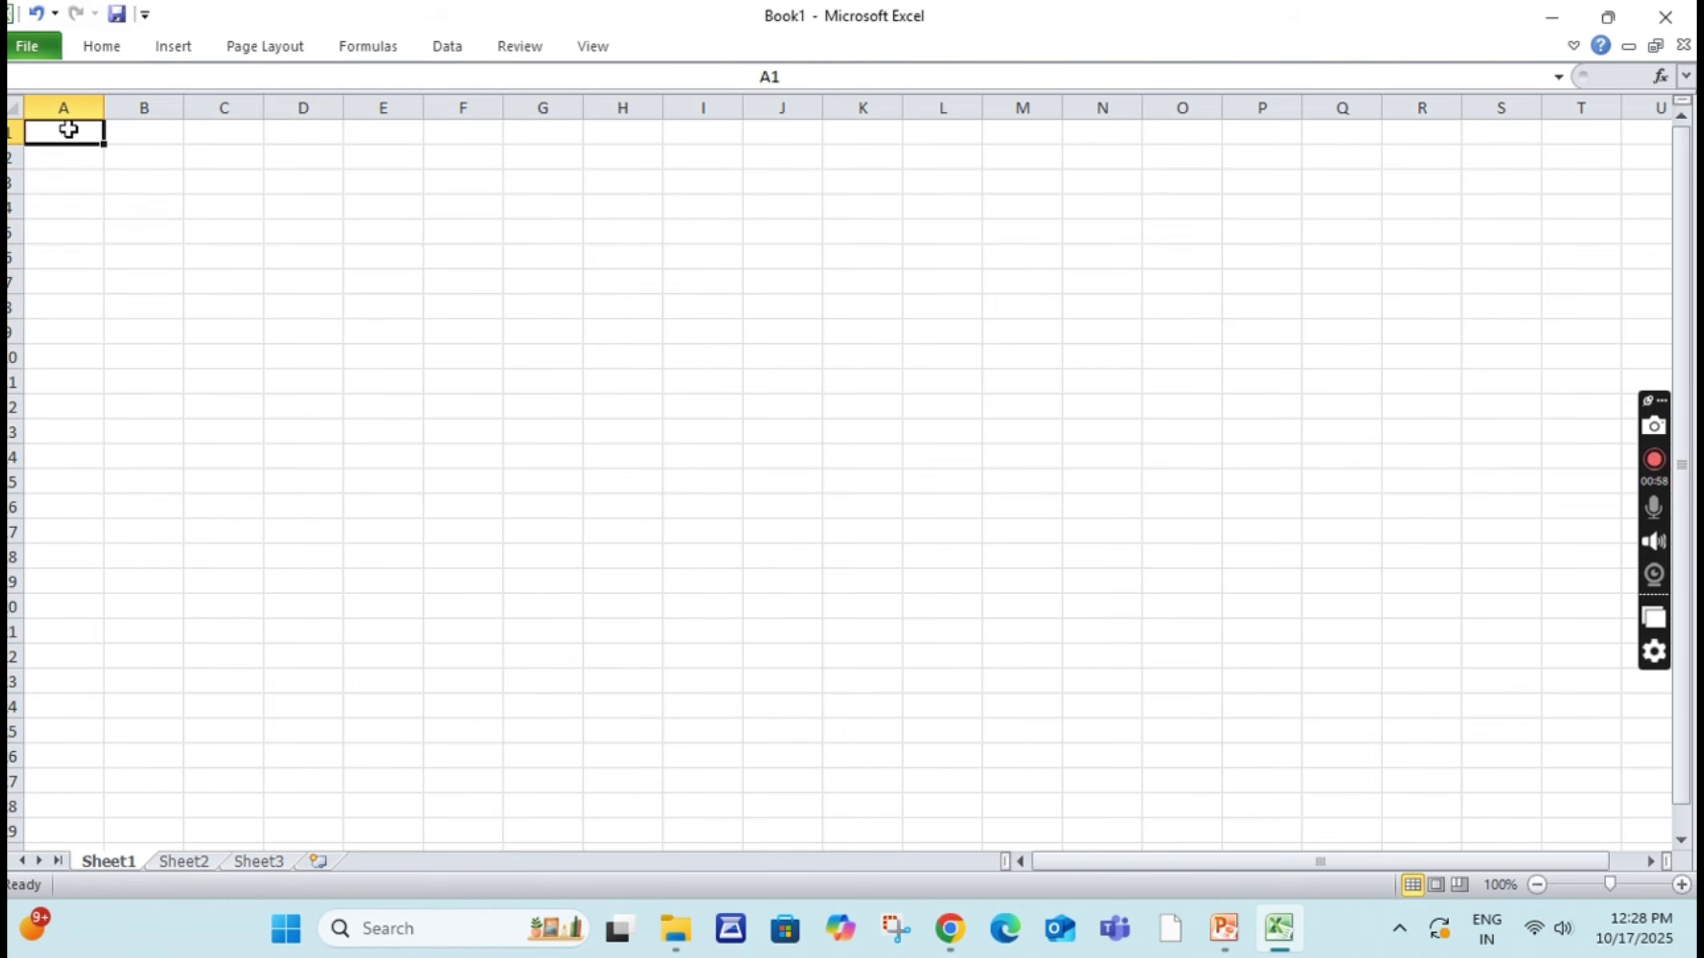
text(ATTENDENCE SHEETS)
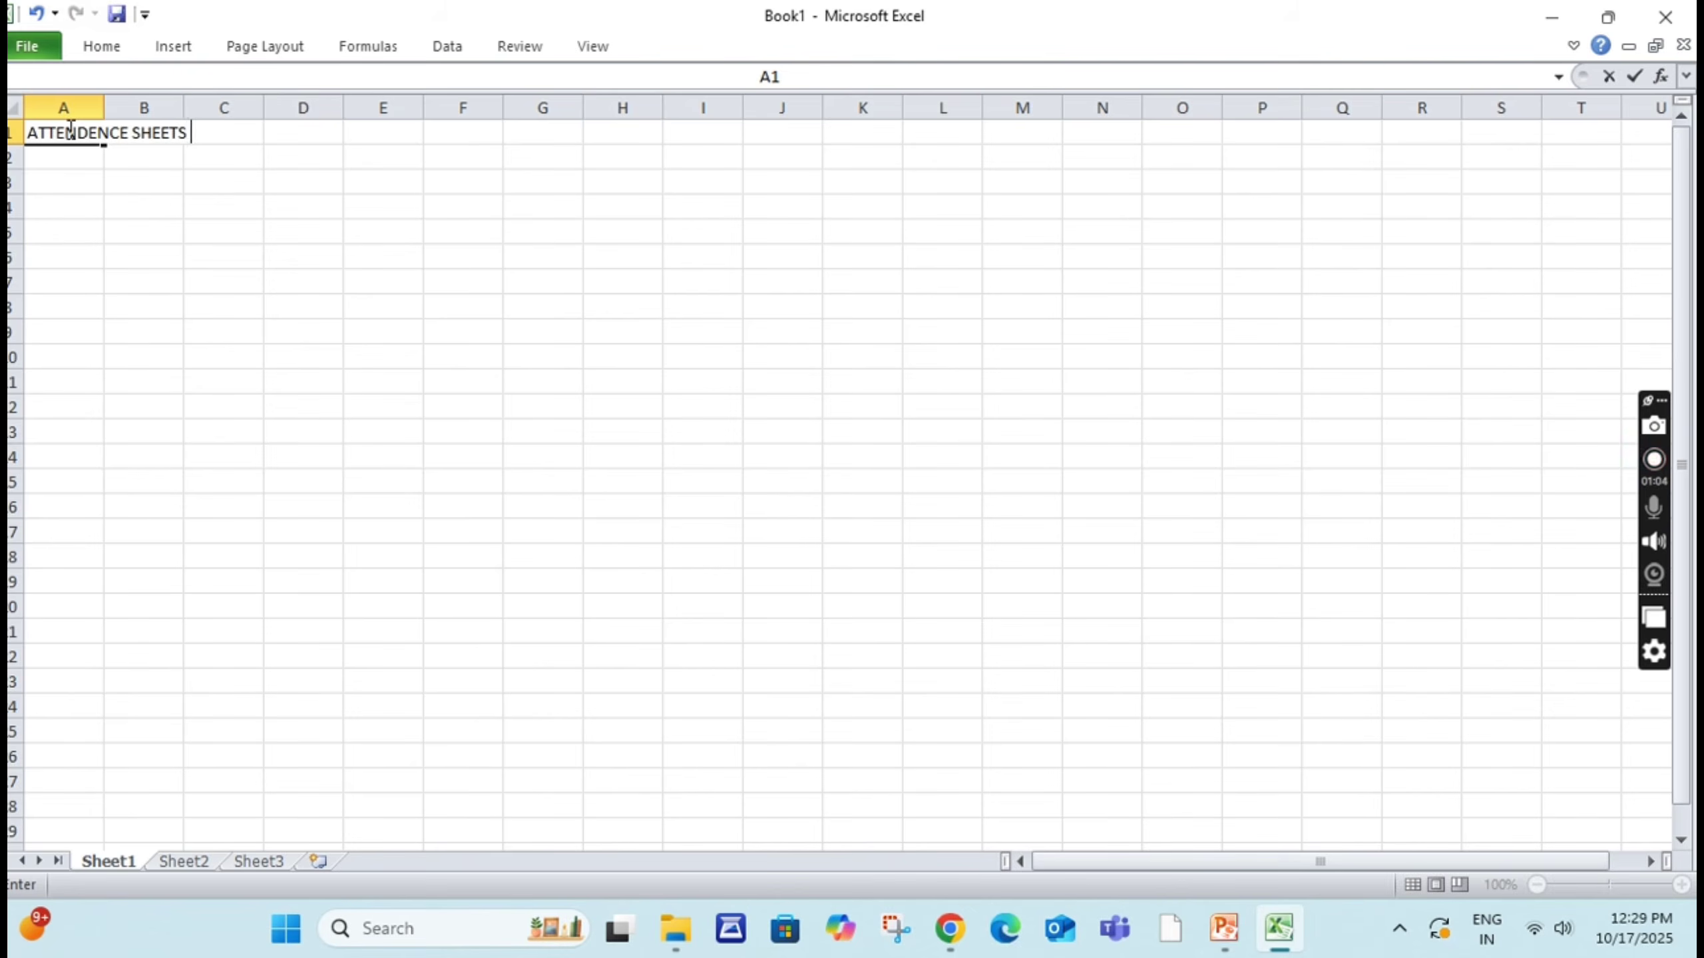
click(106, 259)
drag(68, 130, 1105, 138)
click(101, 45)
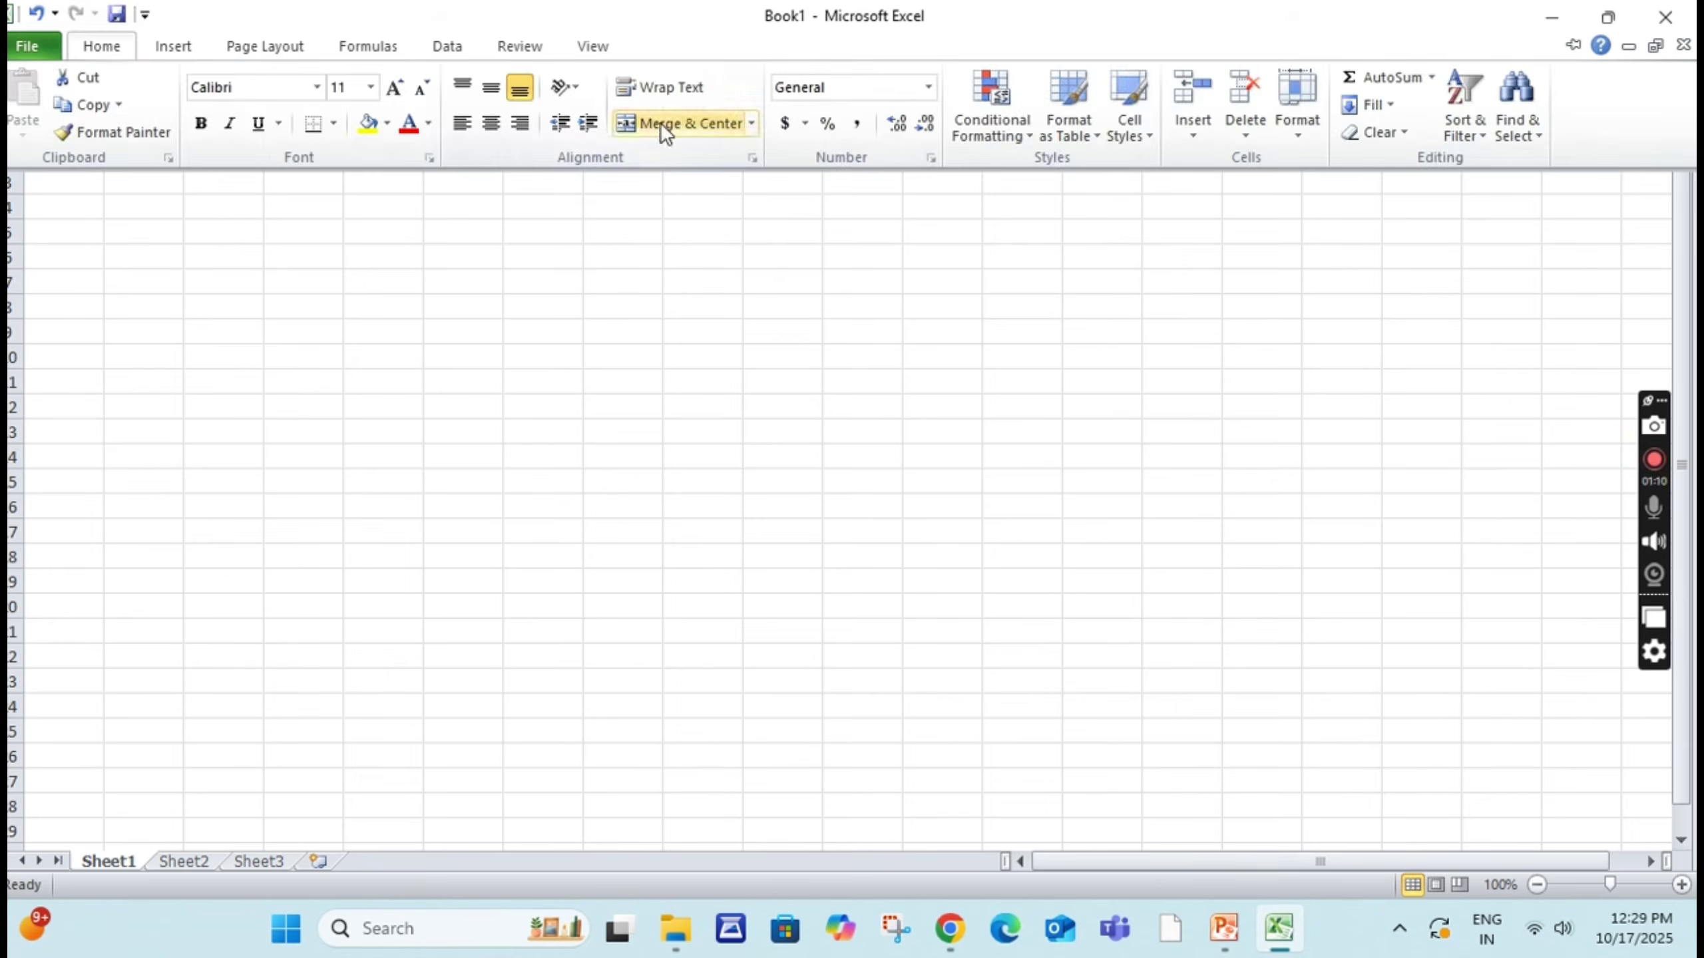
click(660, 123)
Step: Enlarge the merged title's font to size 24 and make it bold
click(104, 47)
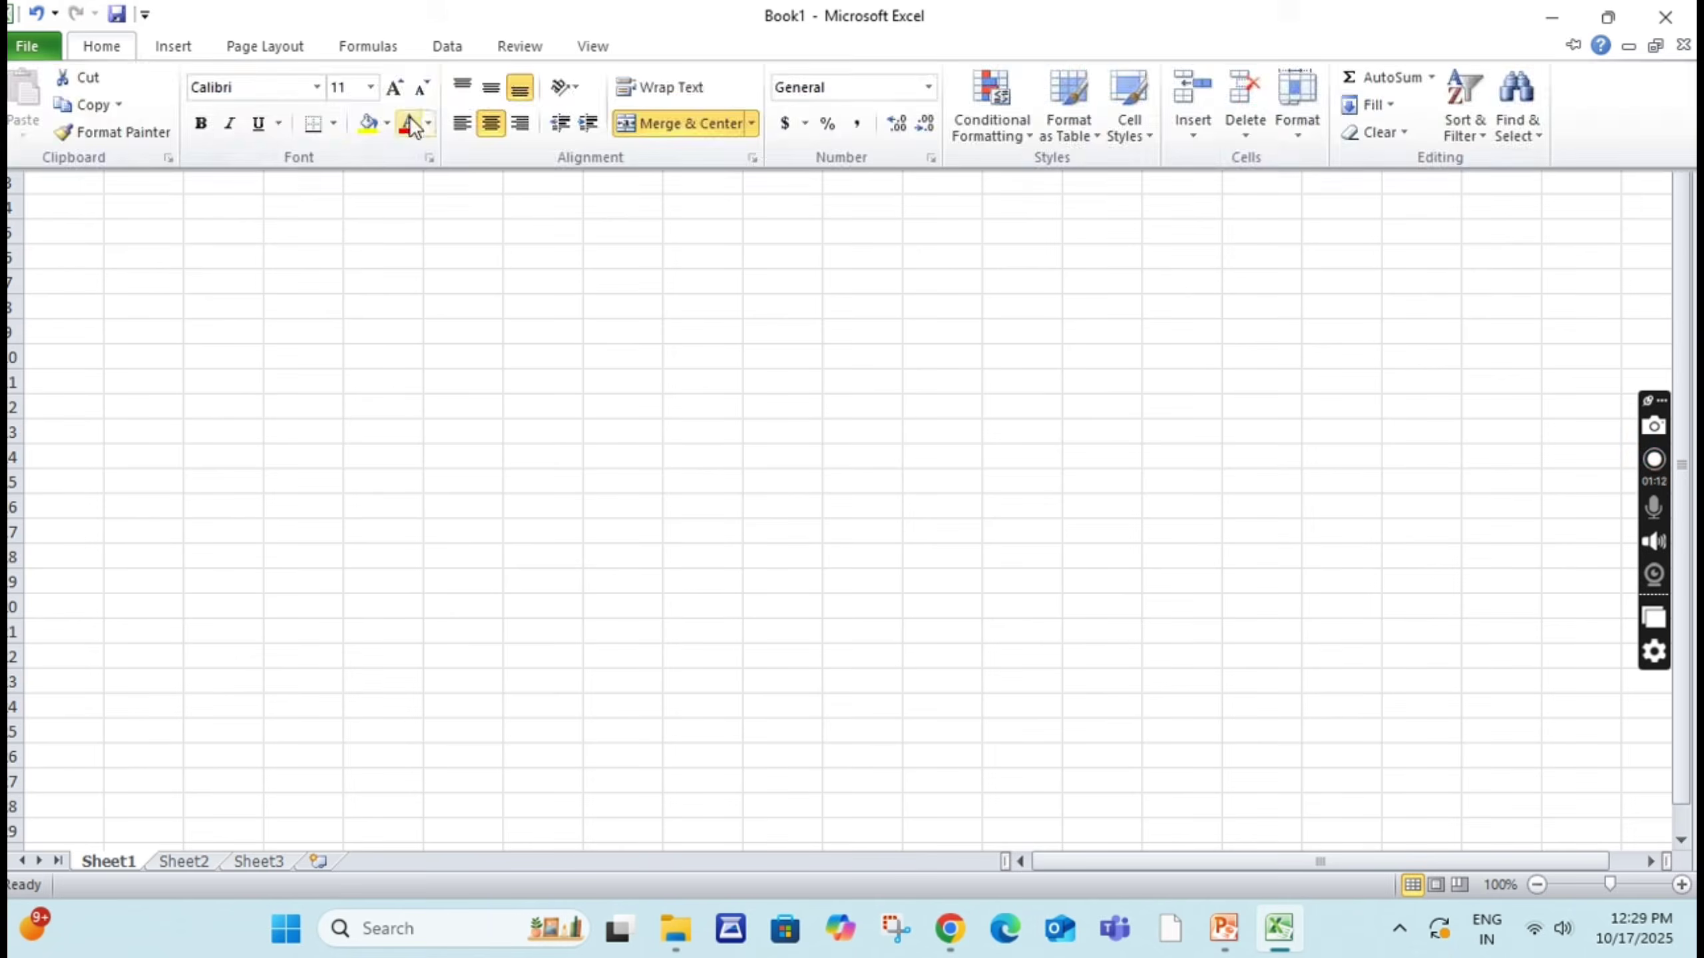
click(398, 86)
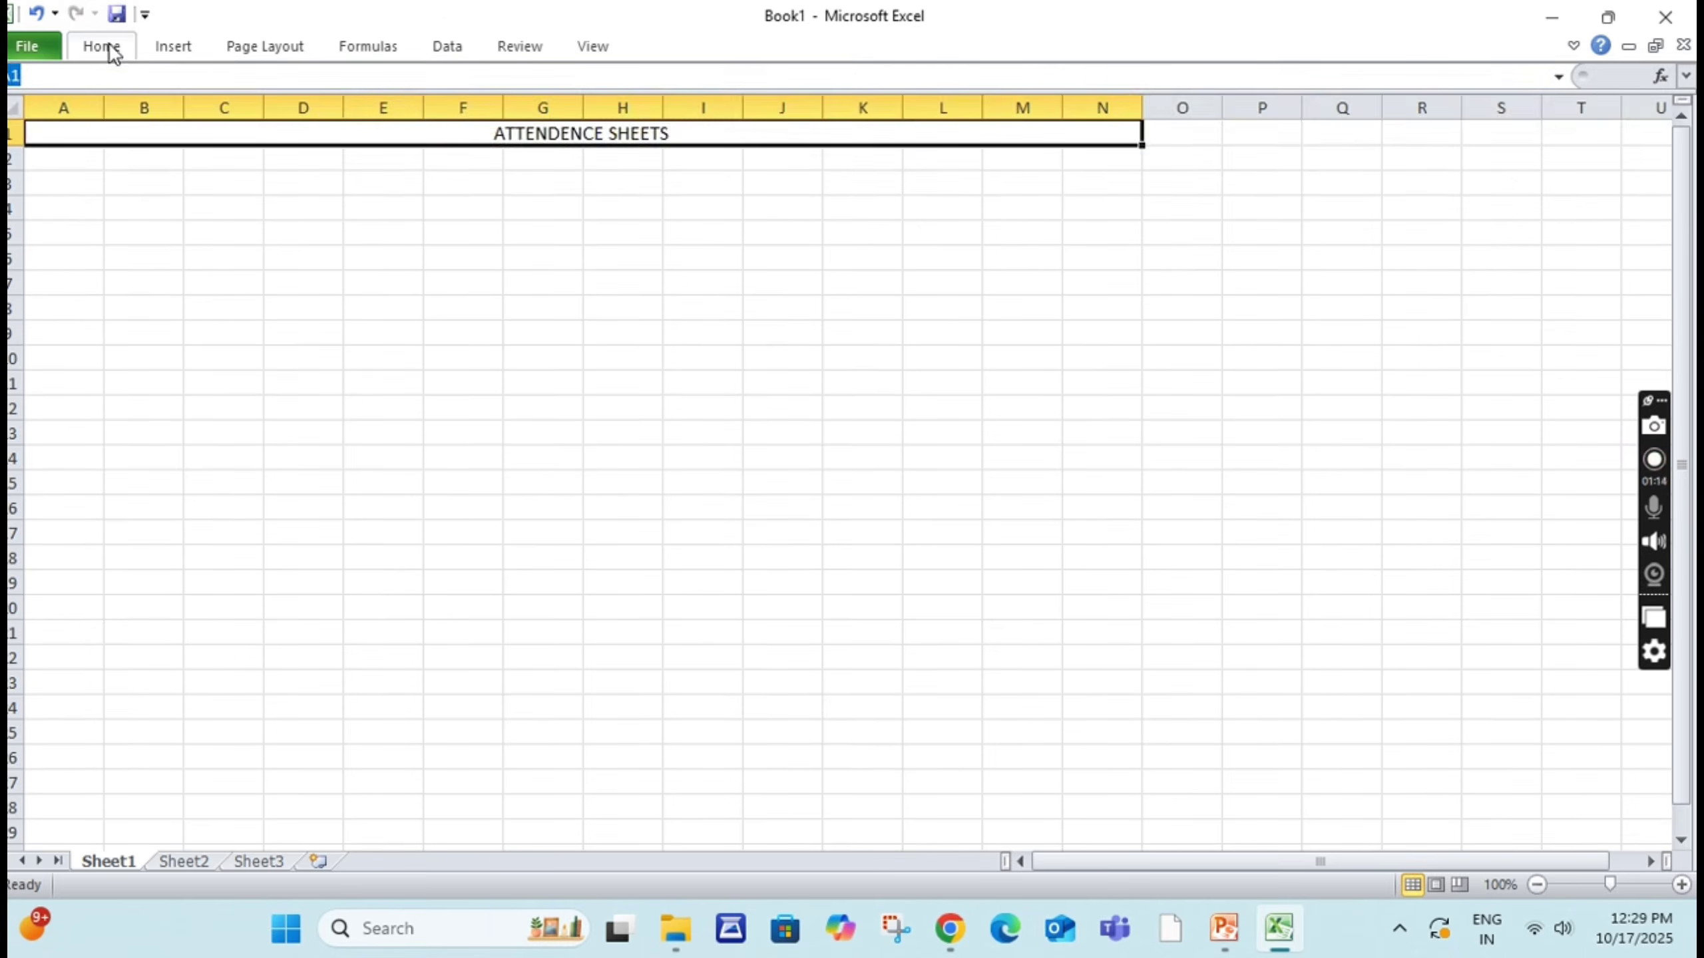
click(107, 46)
click(407, 188)
right_click(422, 136)
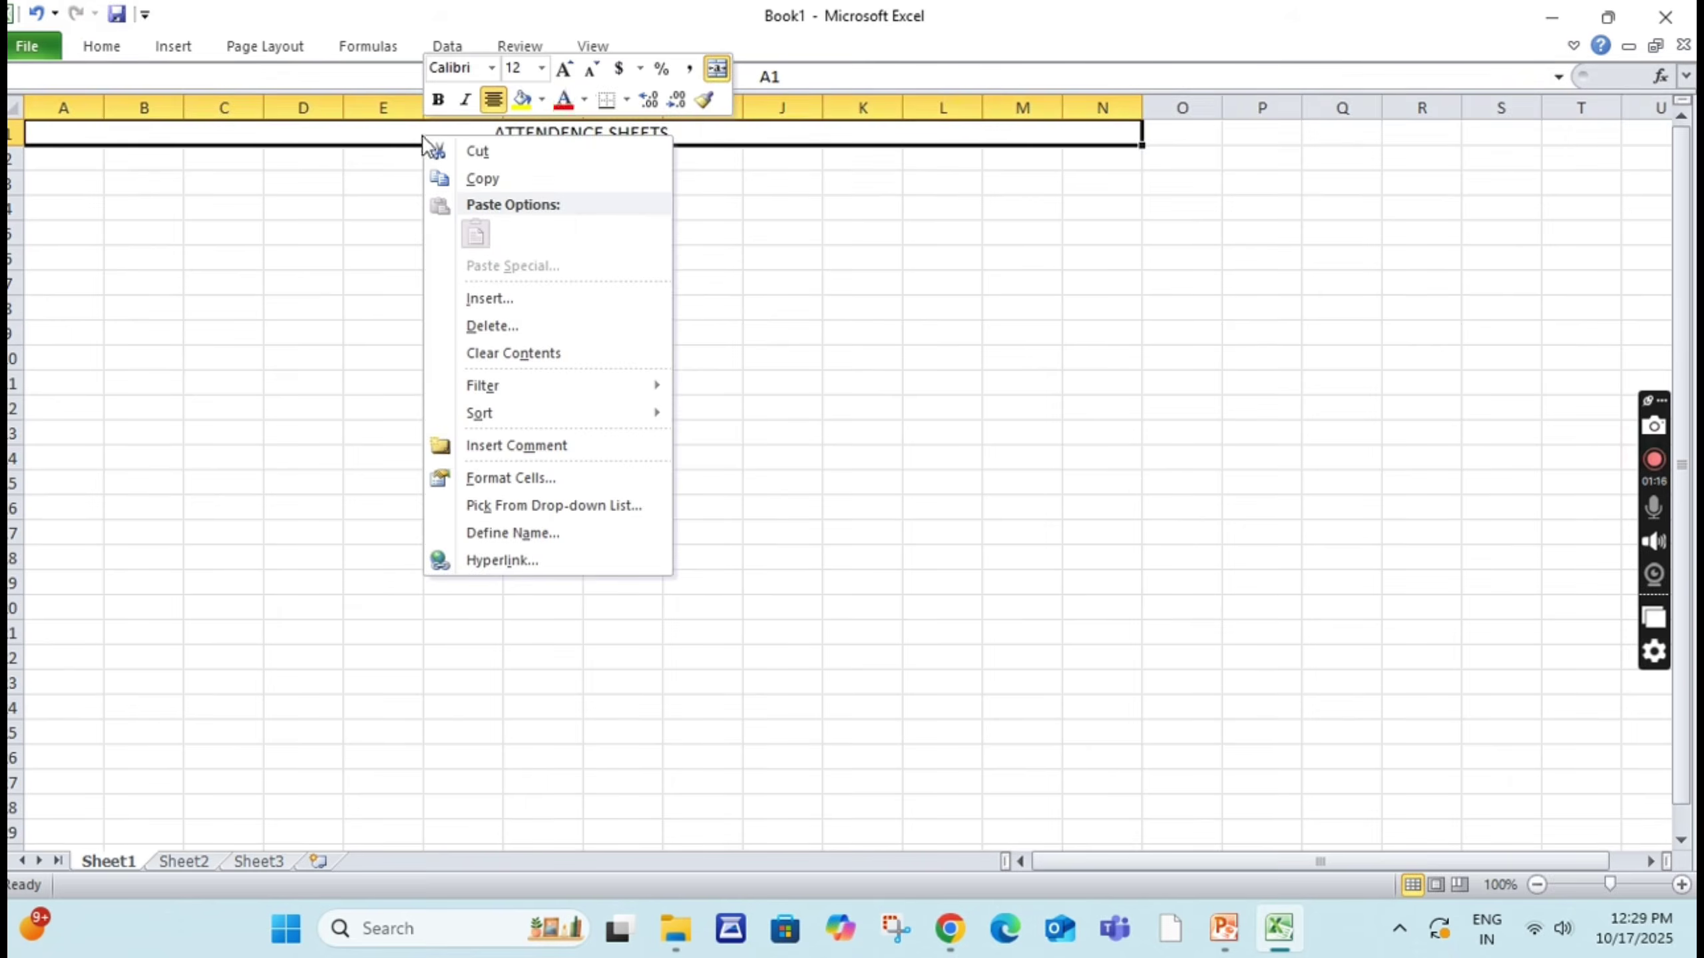
click(564, 71)
click(565, 70)
click(565, 71)
click(565, 71)
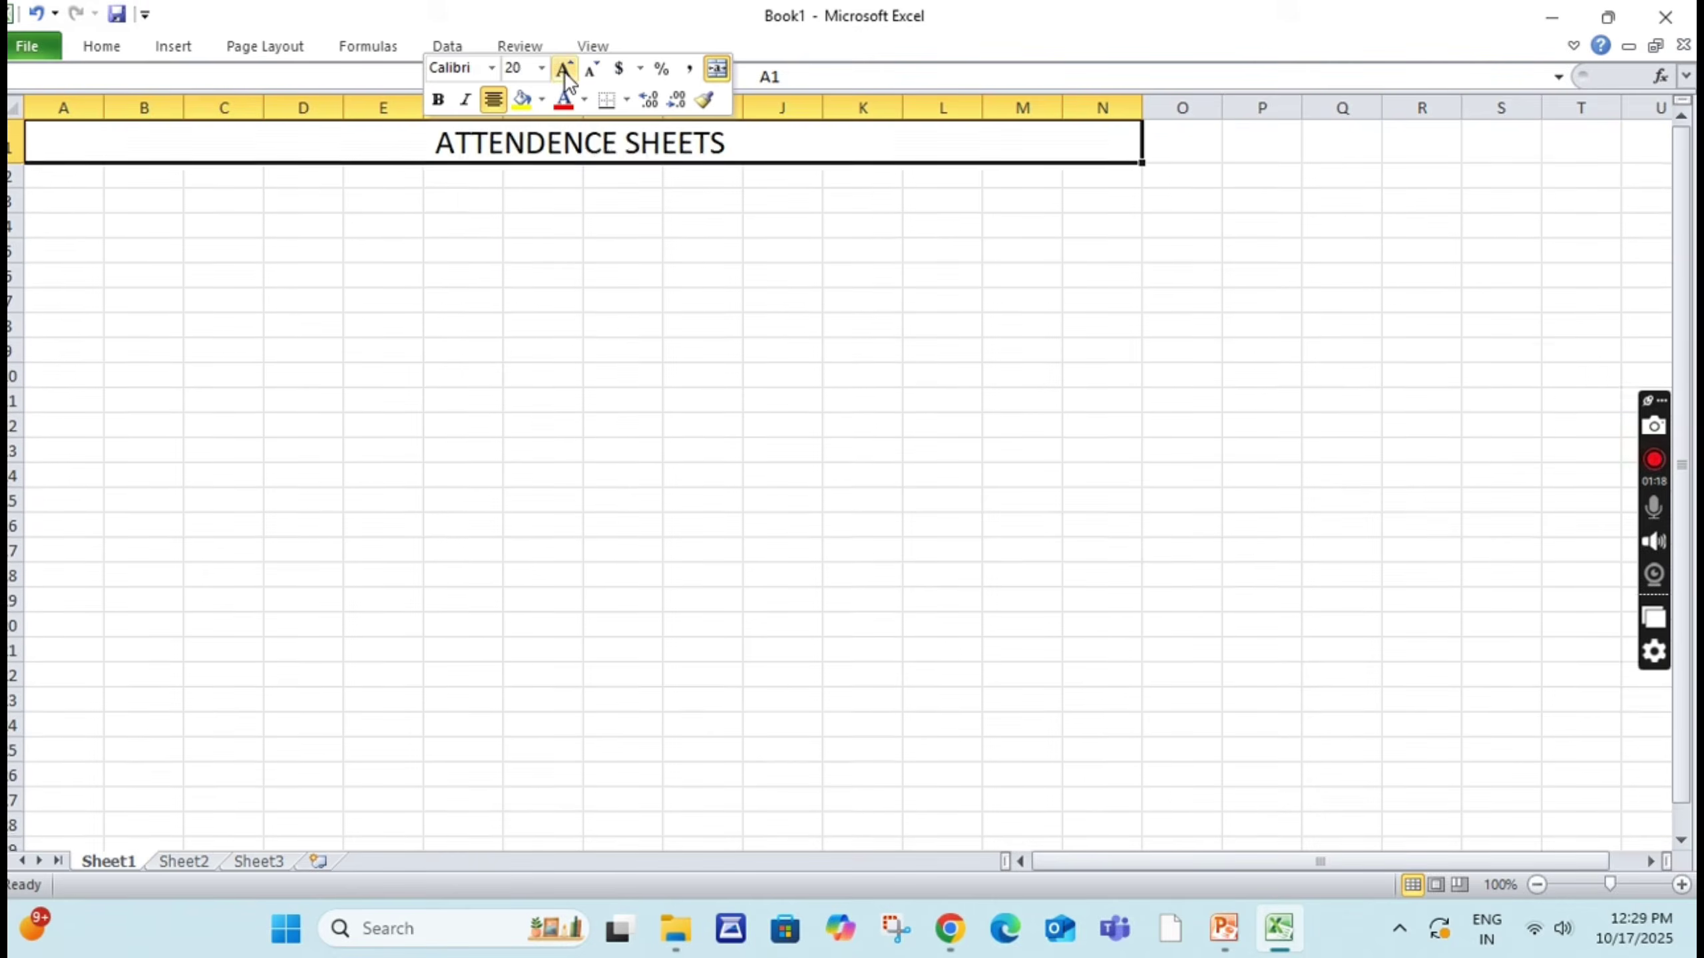
click(565, 70)
click(564, 70)
click(435, 98)
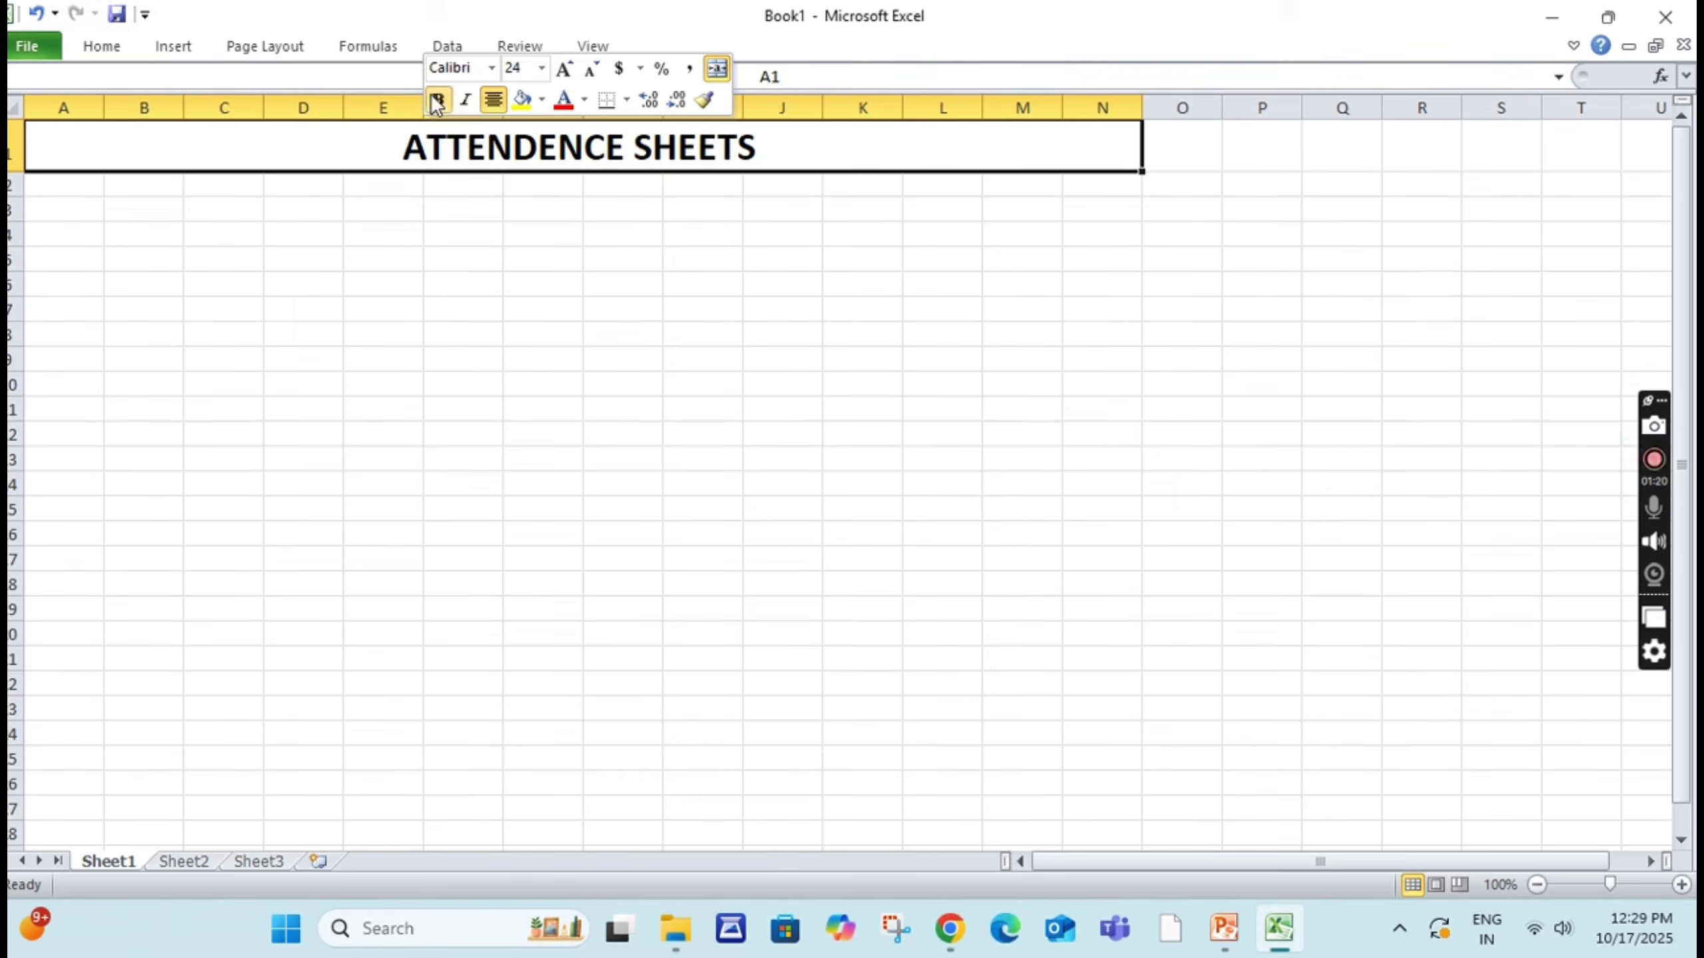
Step: Color the title text red and give its merged cell a yellow fill
click(565, 102)
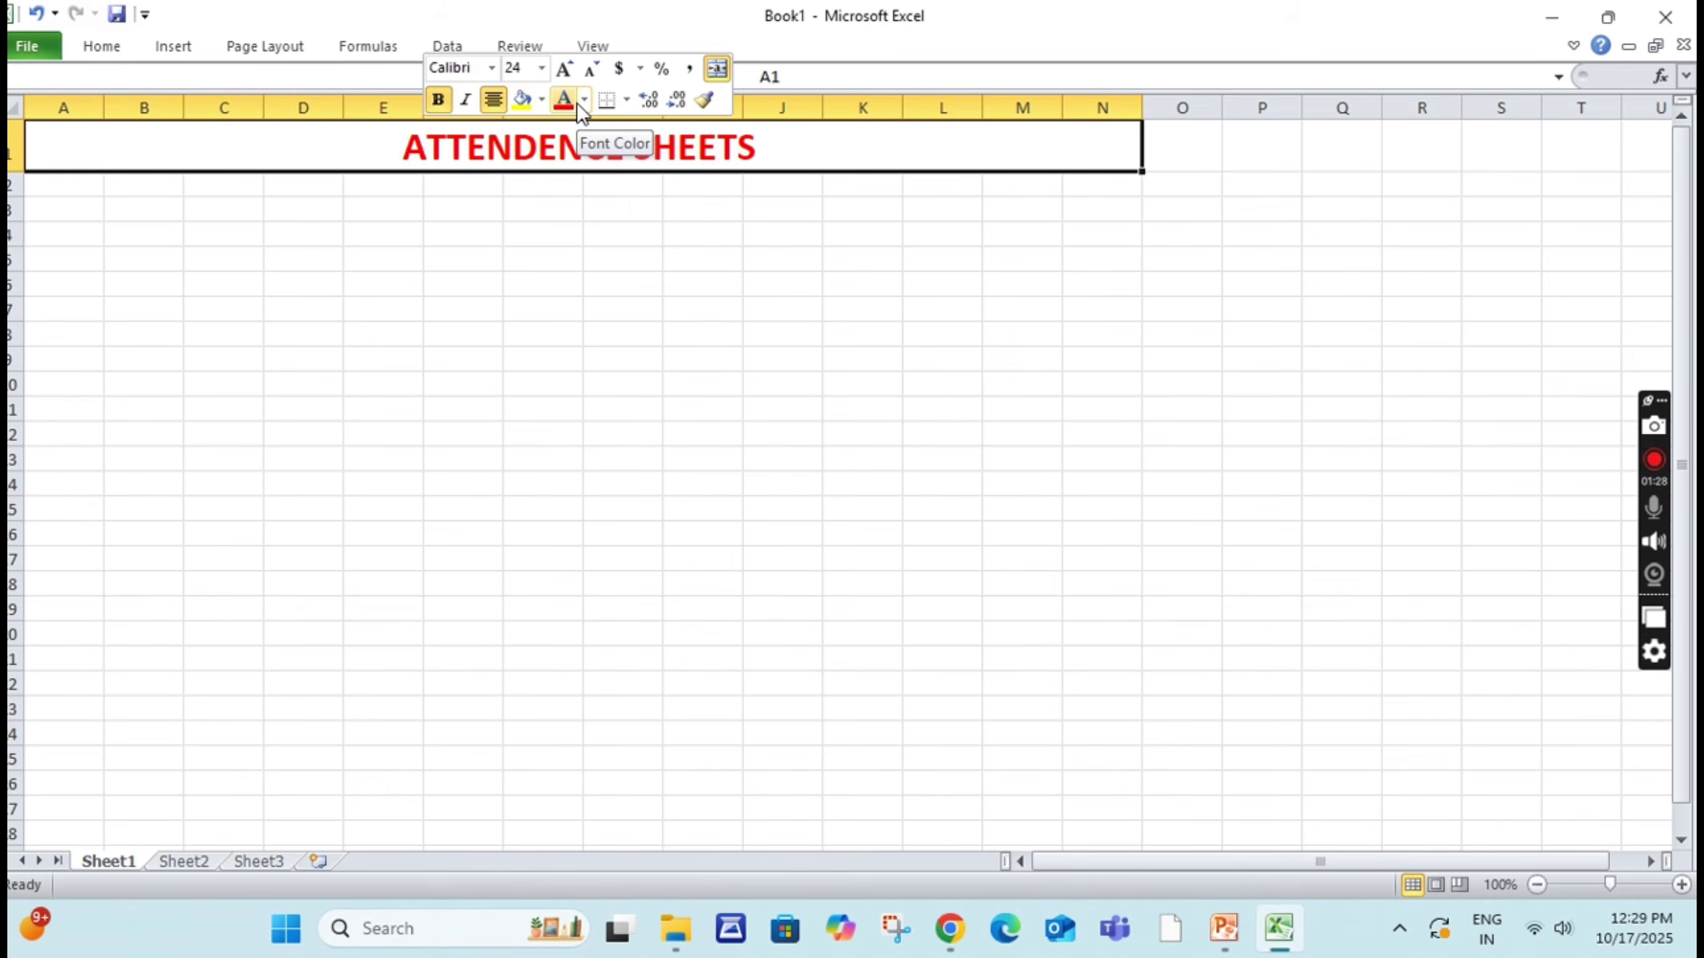
click(540, 98)
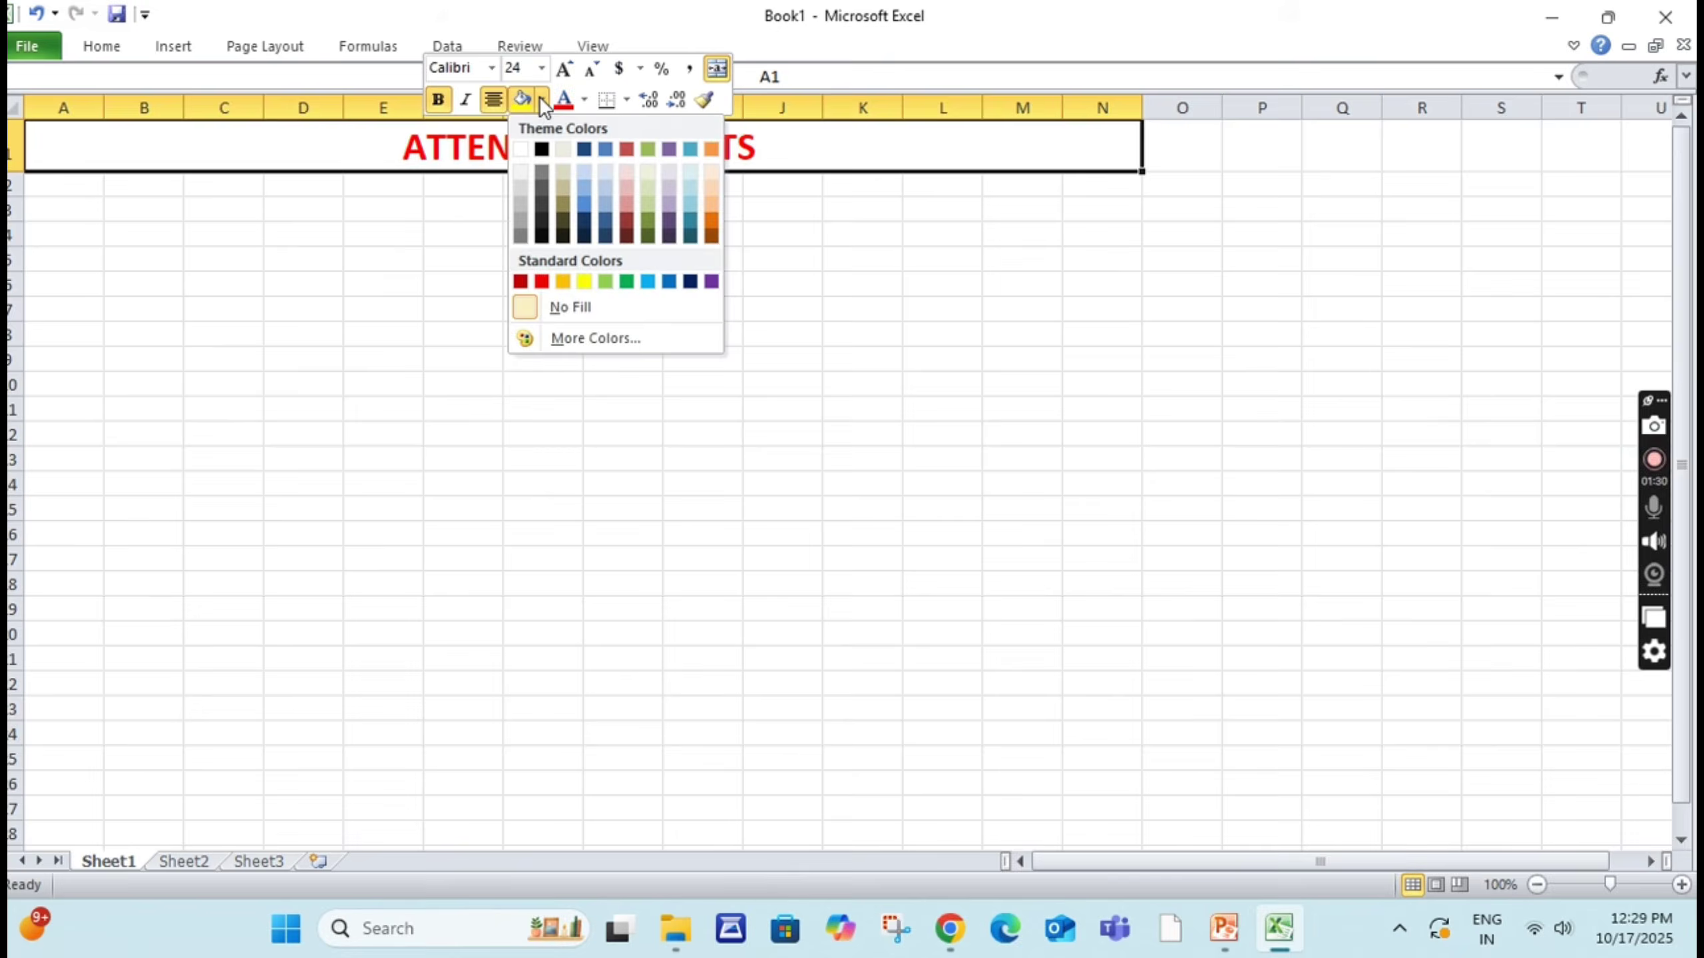
click(581, 283)
click(312, 359)
click(241, 139)
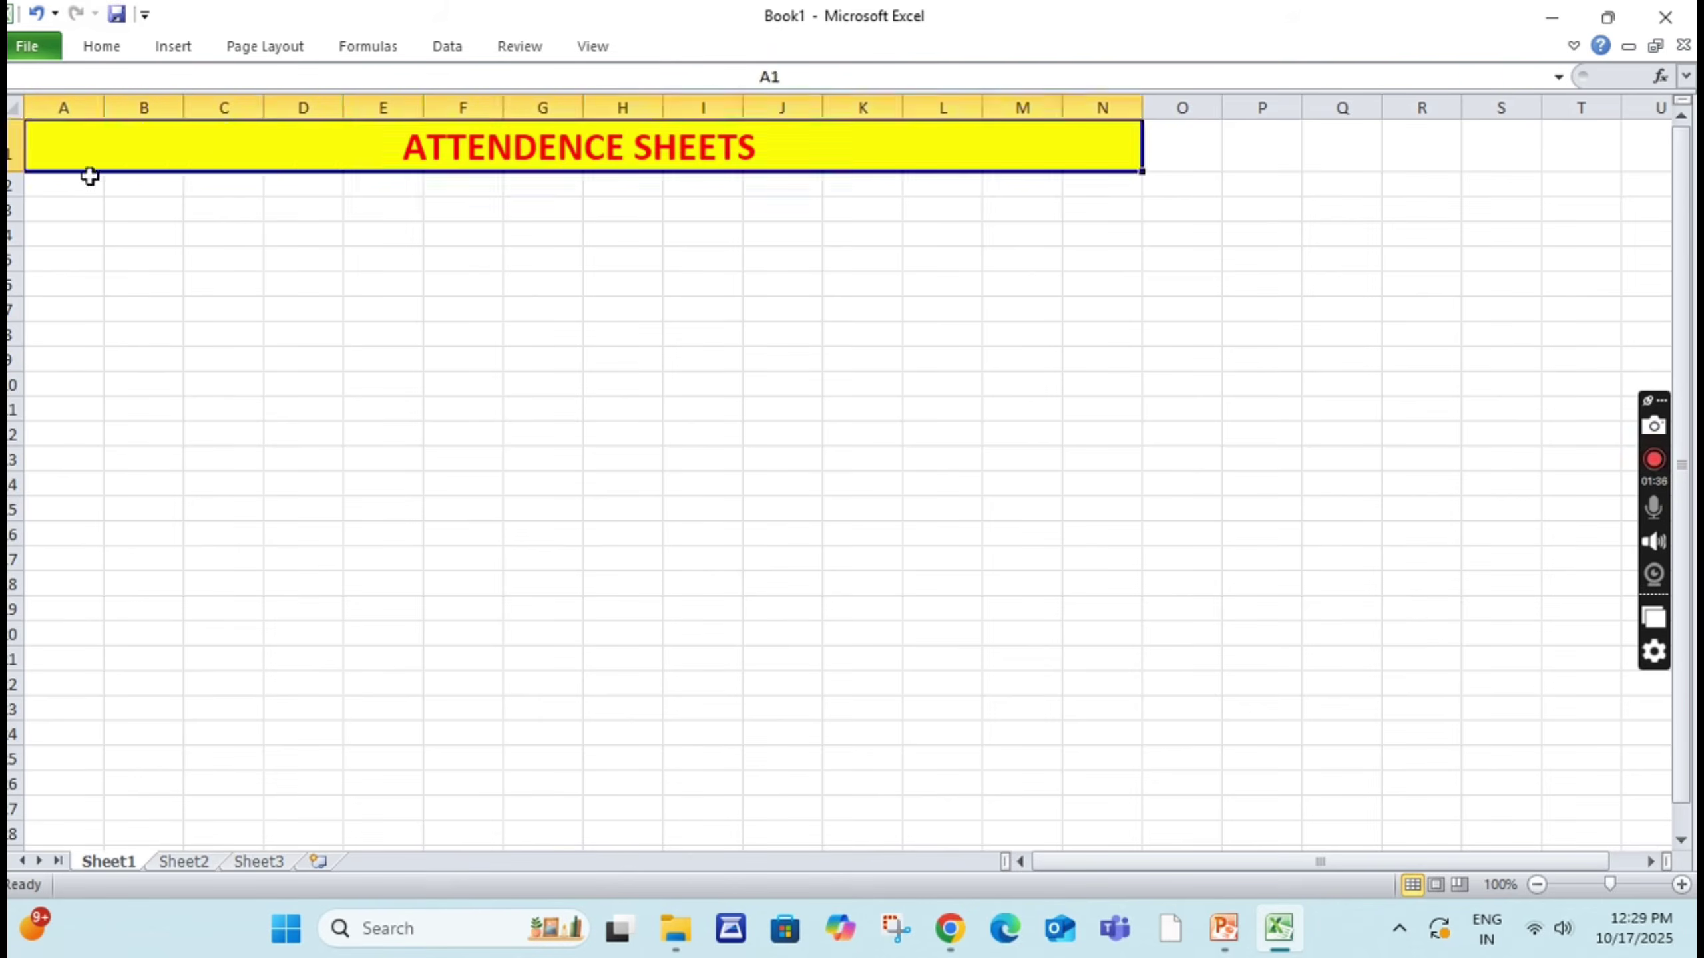
Step: Enter the headings NAME in A2, DATE in B2 and DAY in B3
click(88, 178)
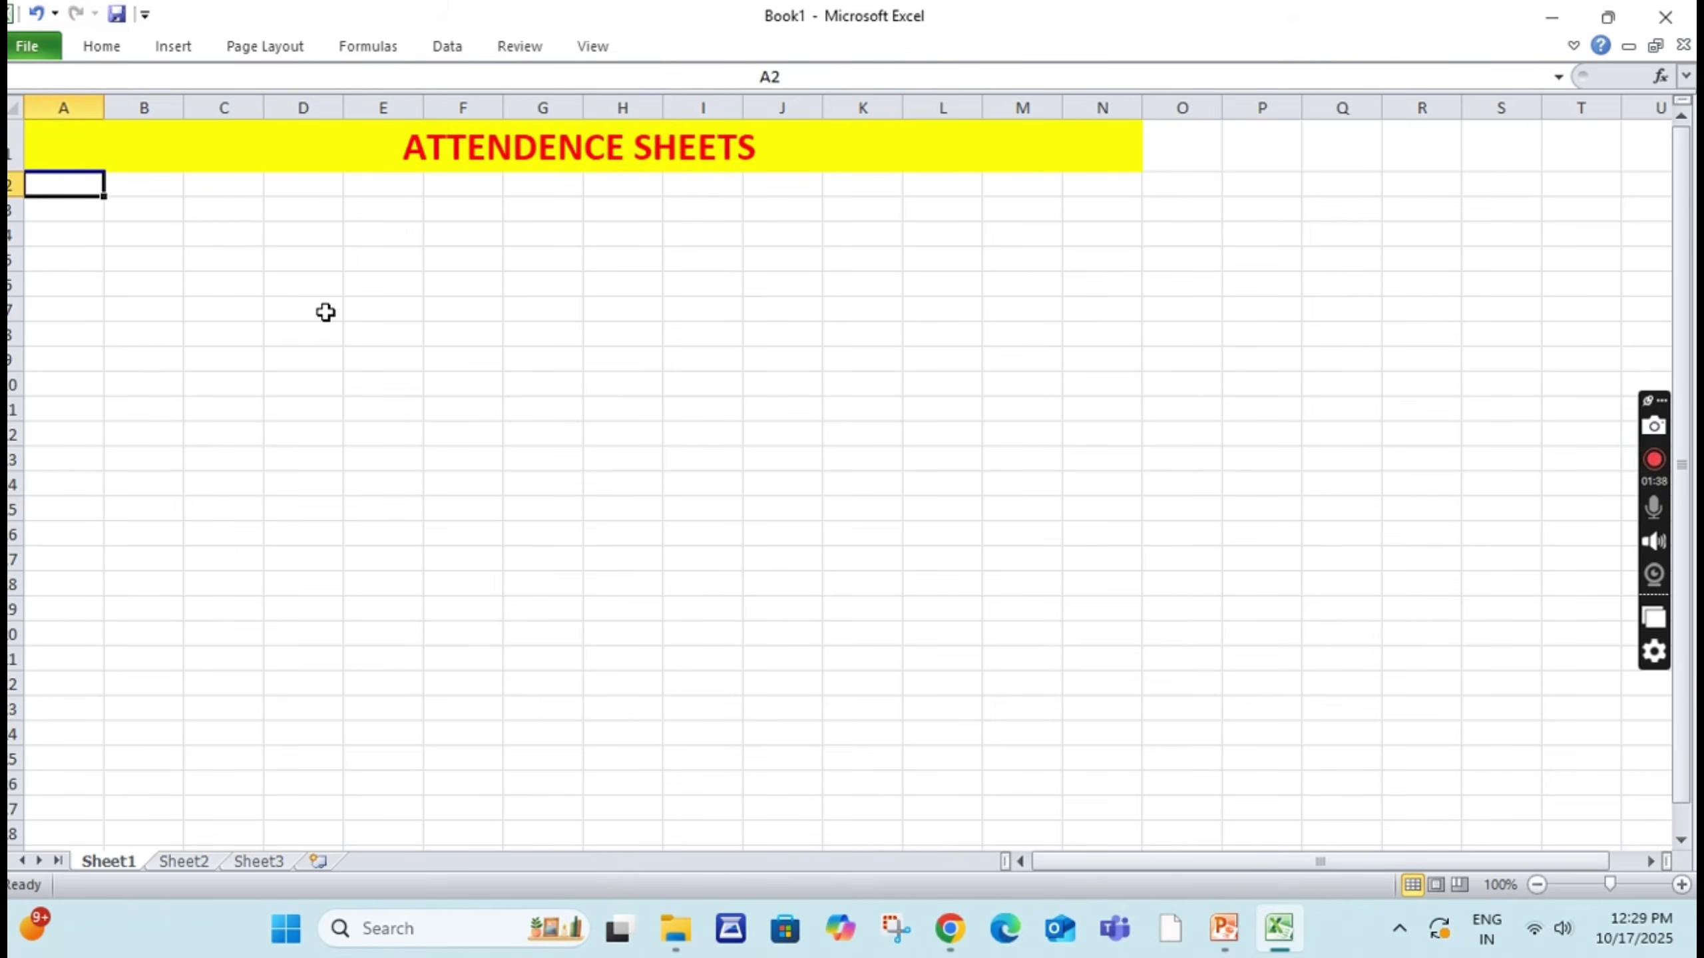
text(NAME)
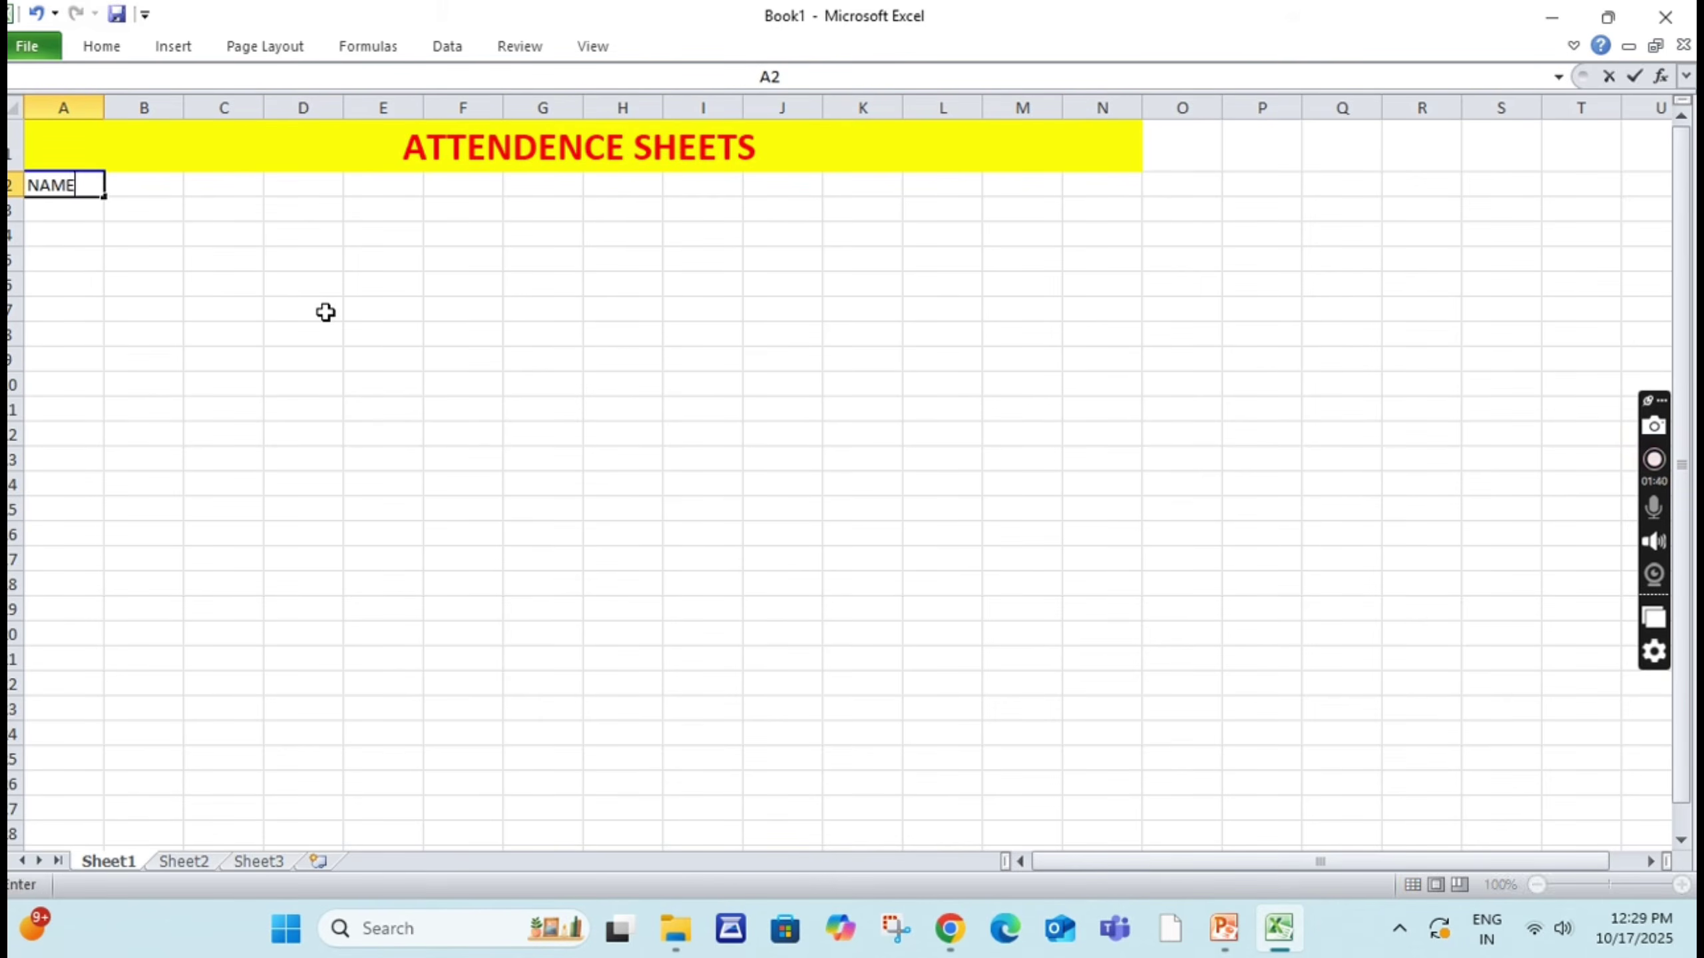
key(Tab)
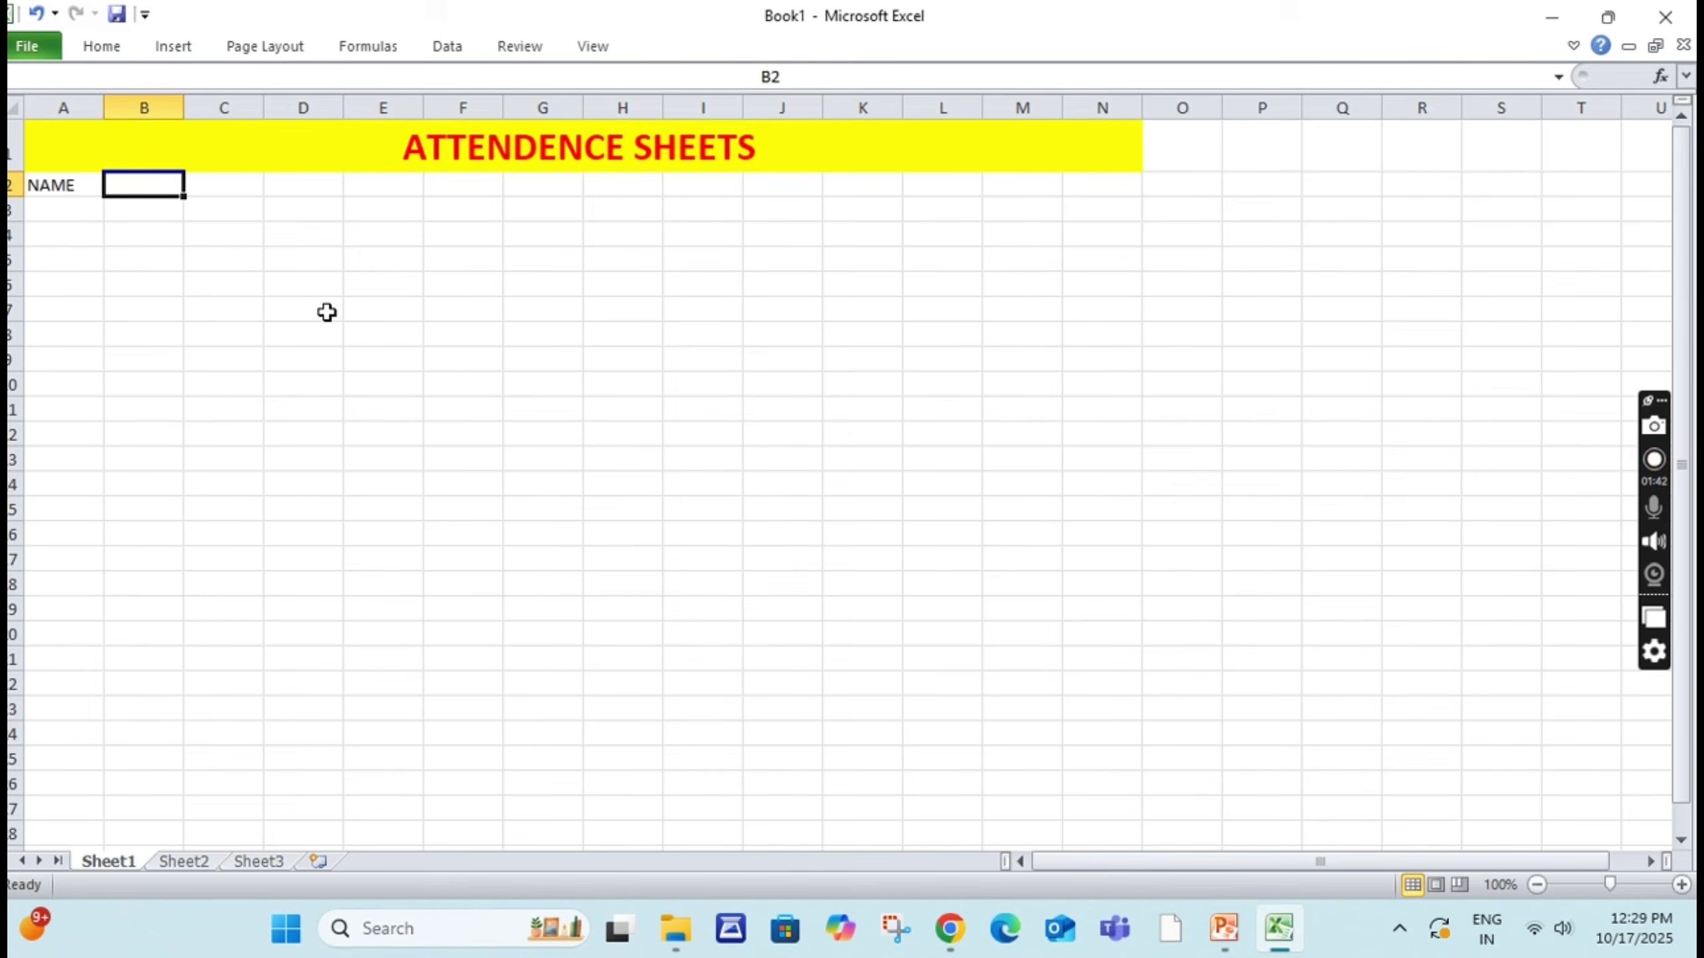
text(DATE)
key(Return)
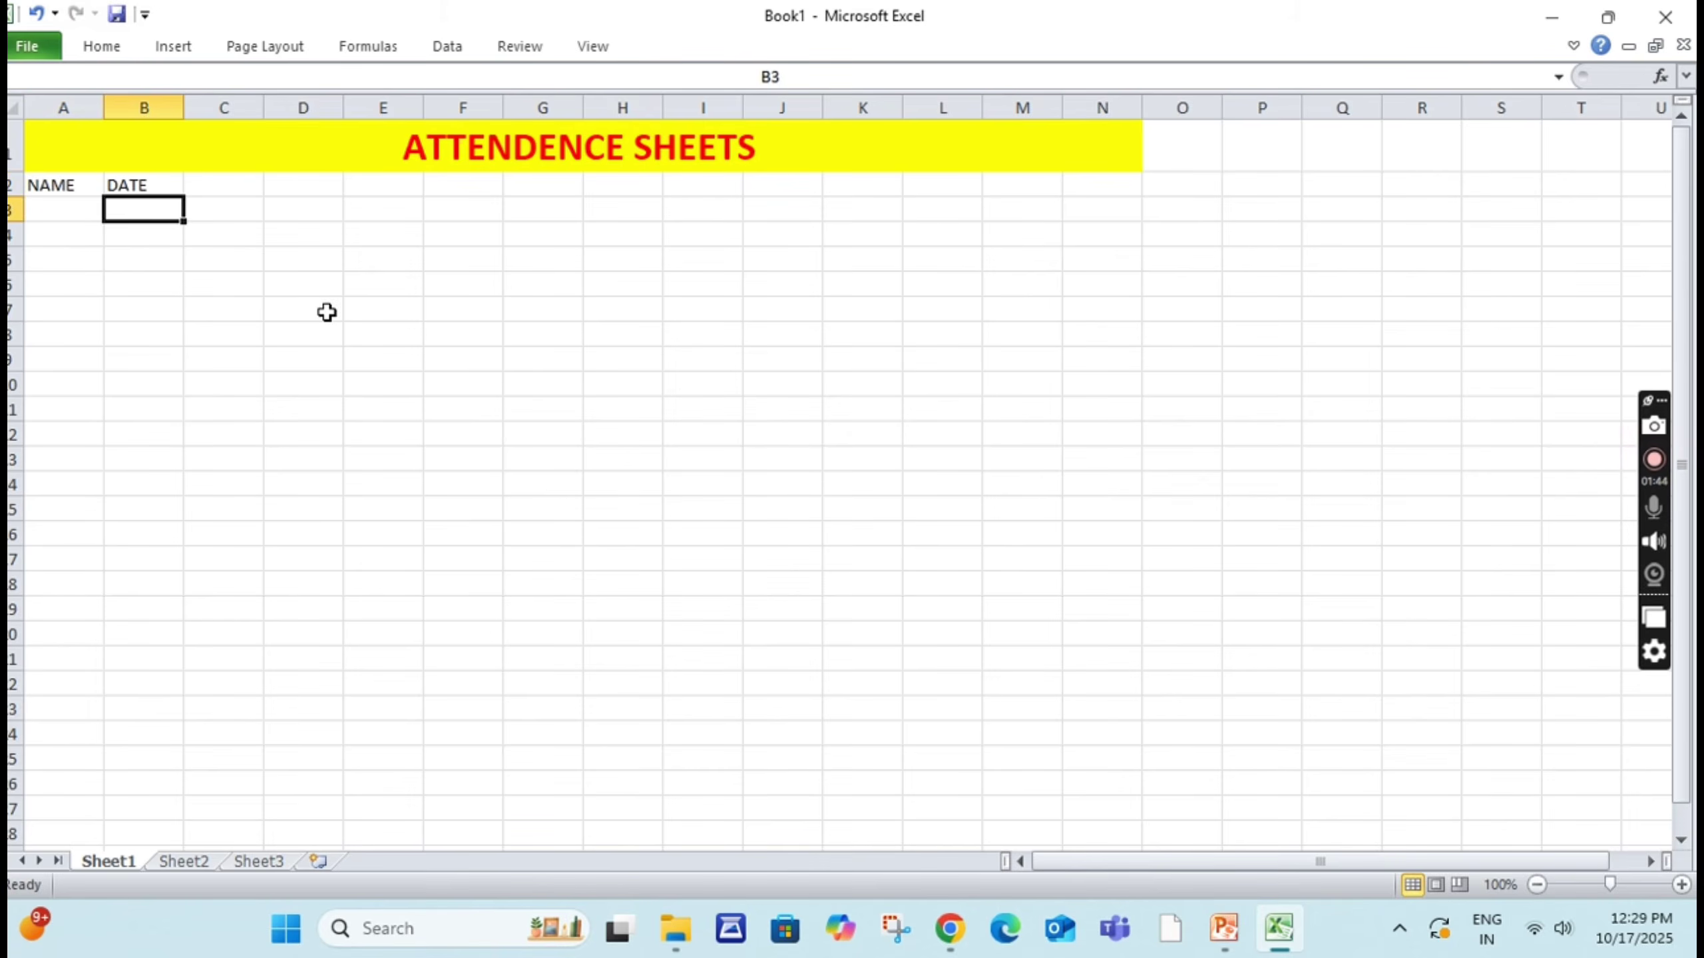
text(DAY)
key(Up)
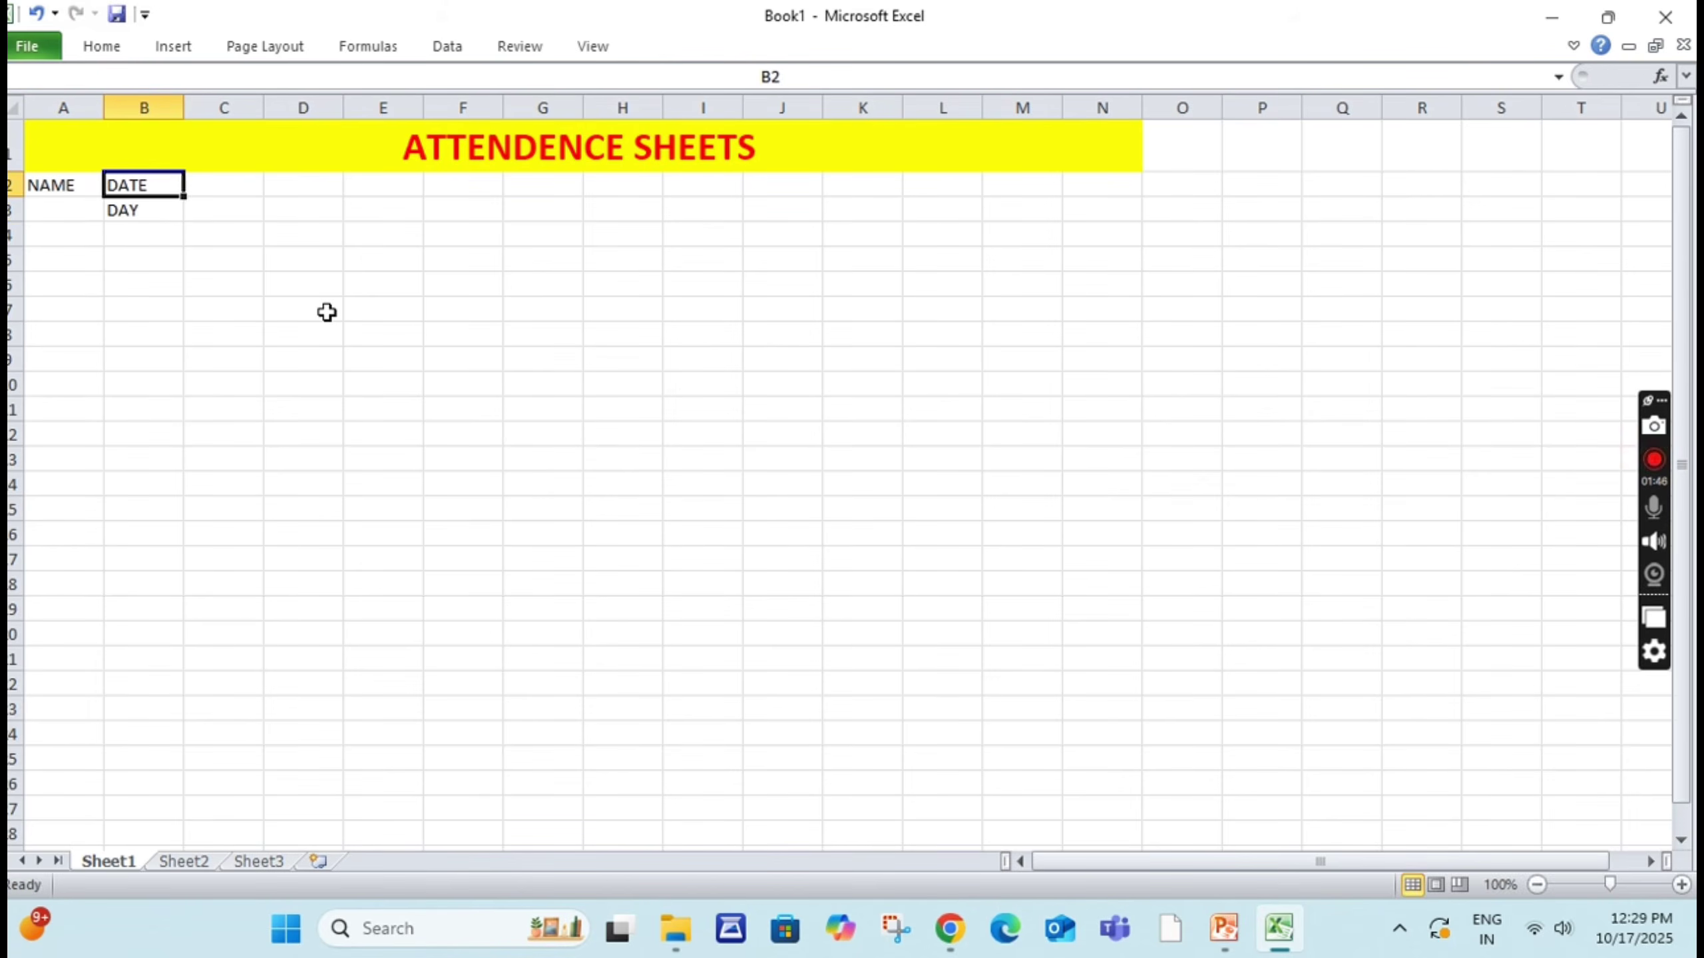
Step: Enter 1 in C2 and 2 in D2, and extend the date series along row 2 to 30 in AF2
key(Right)
text(1)
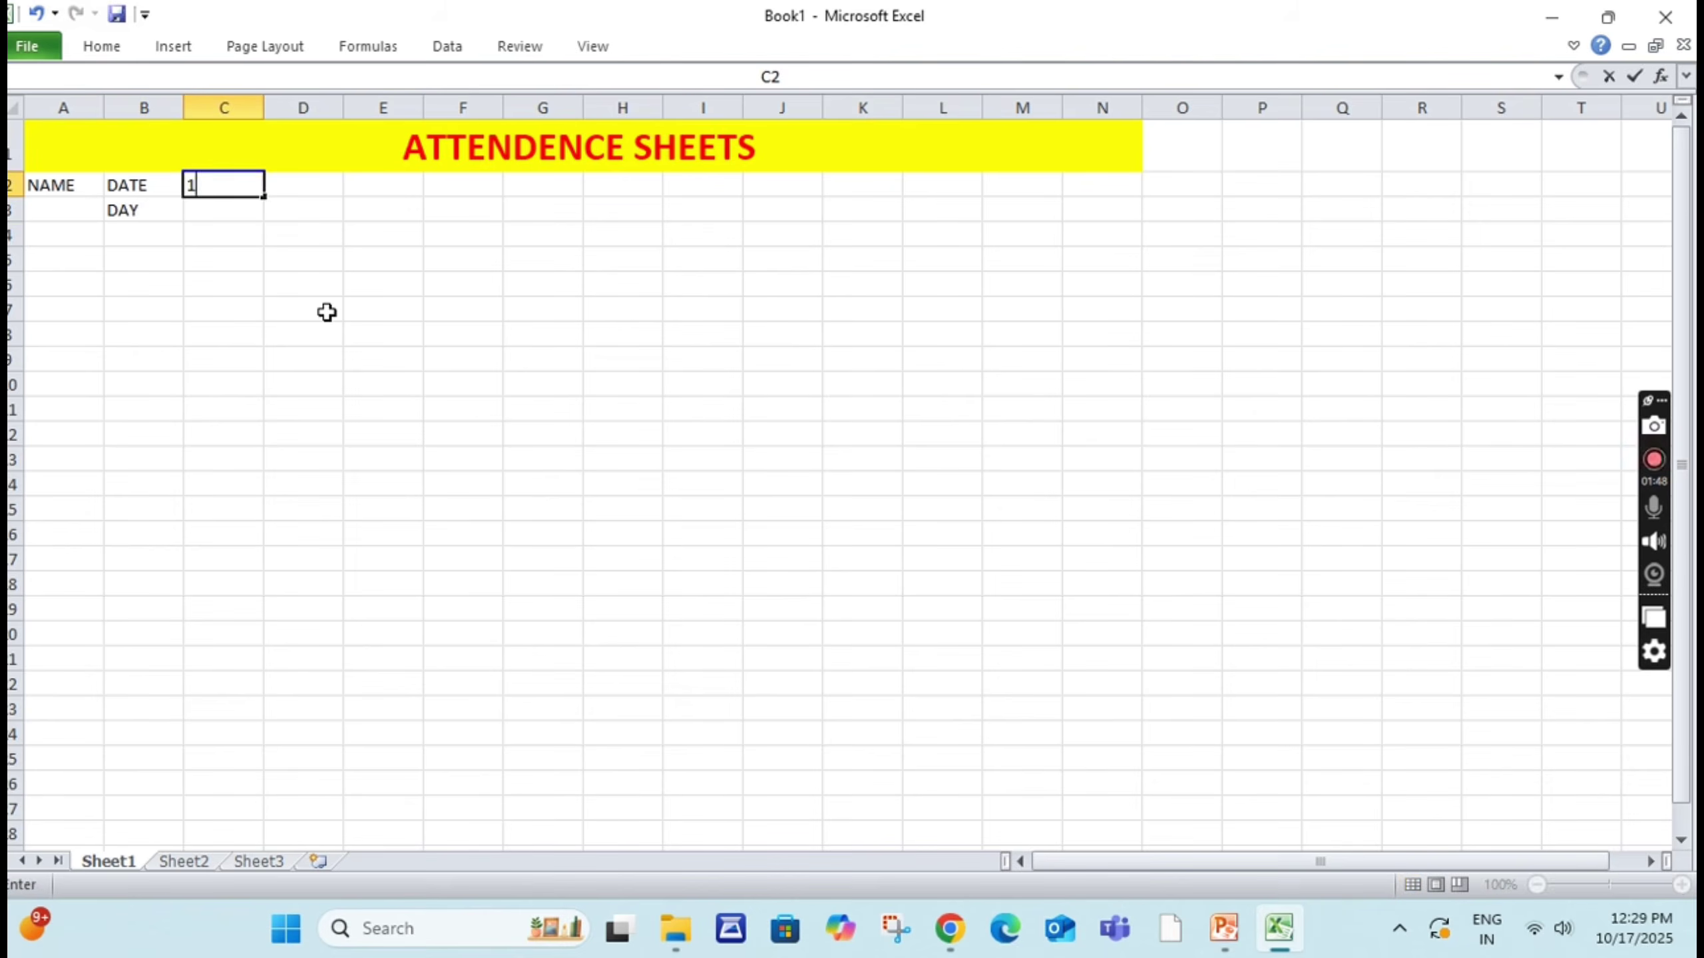
key(Right)
text(2)
key(Right)
click(326, 281)
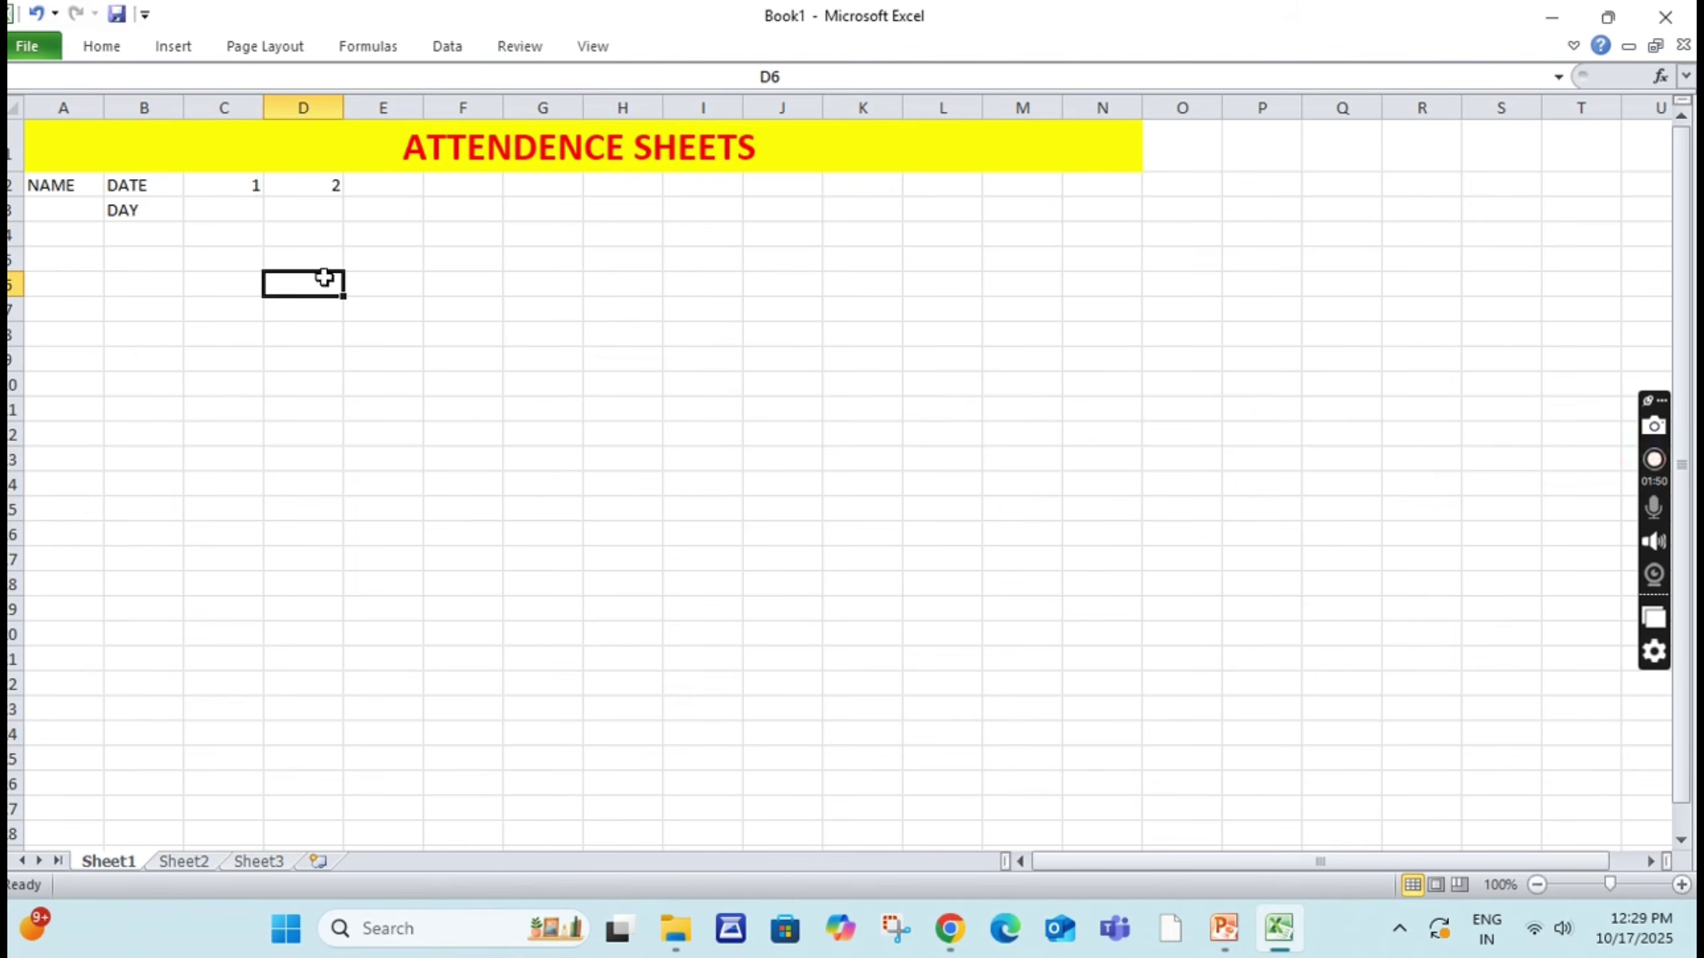
drag(253, 183, 1553, 181)
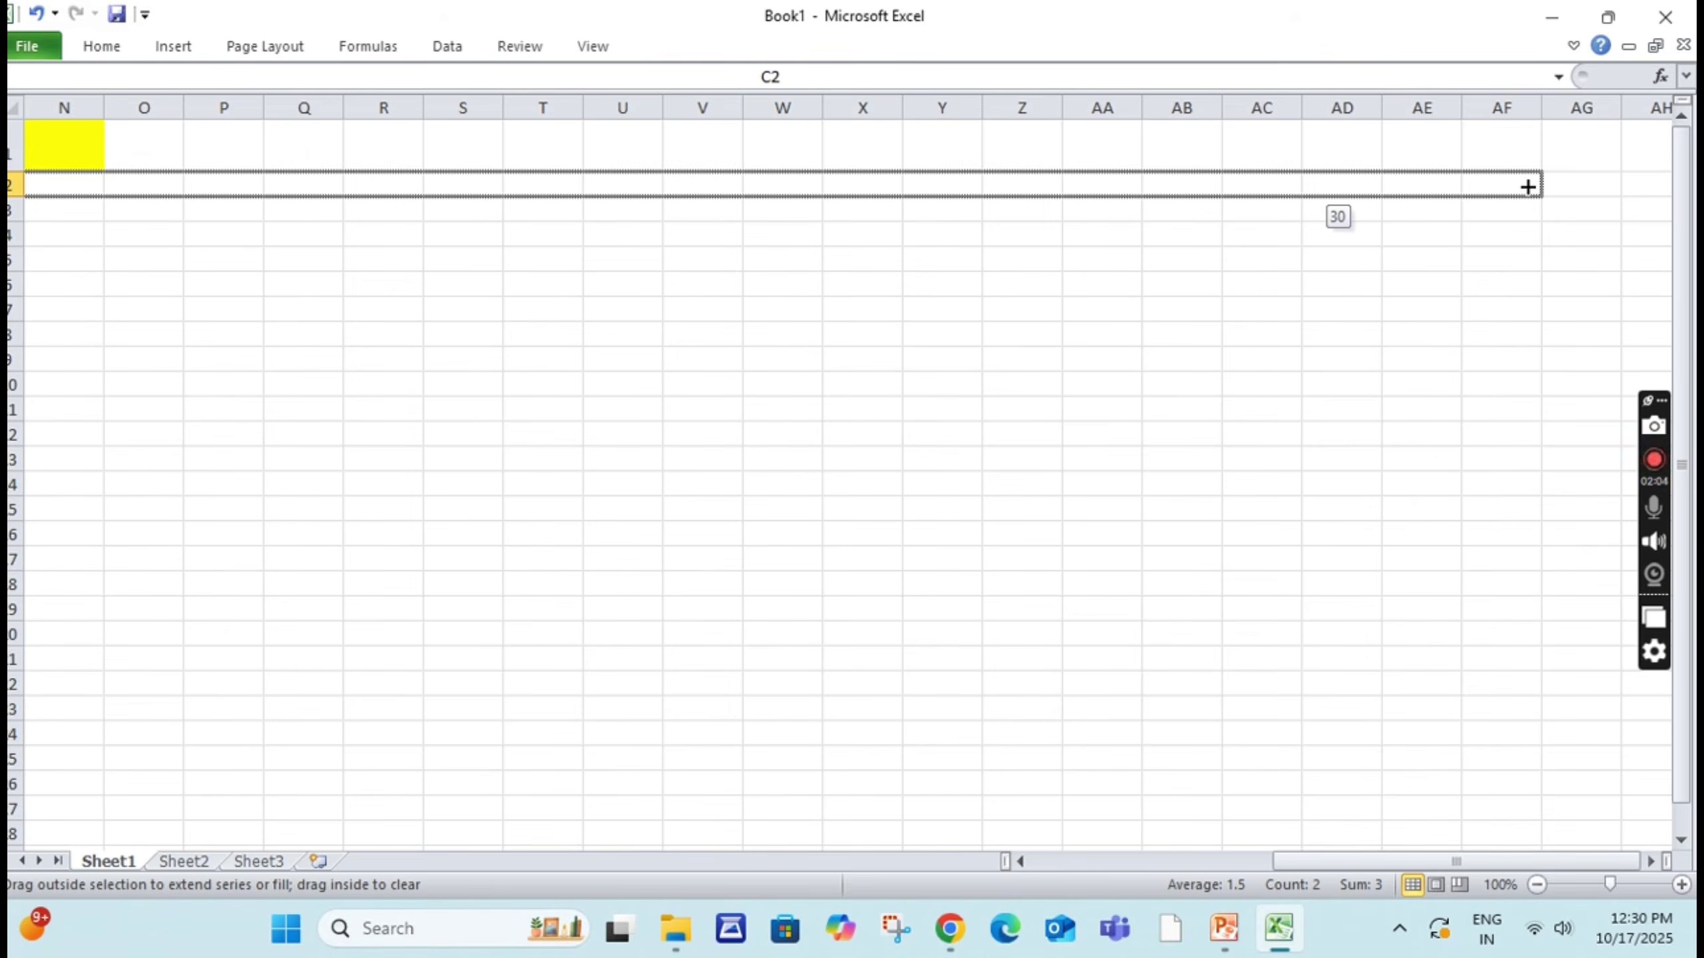
drag(1528, 187, 1524, 187)
click(1451, 221)
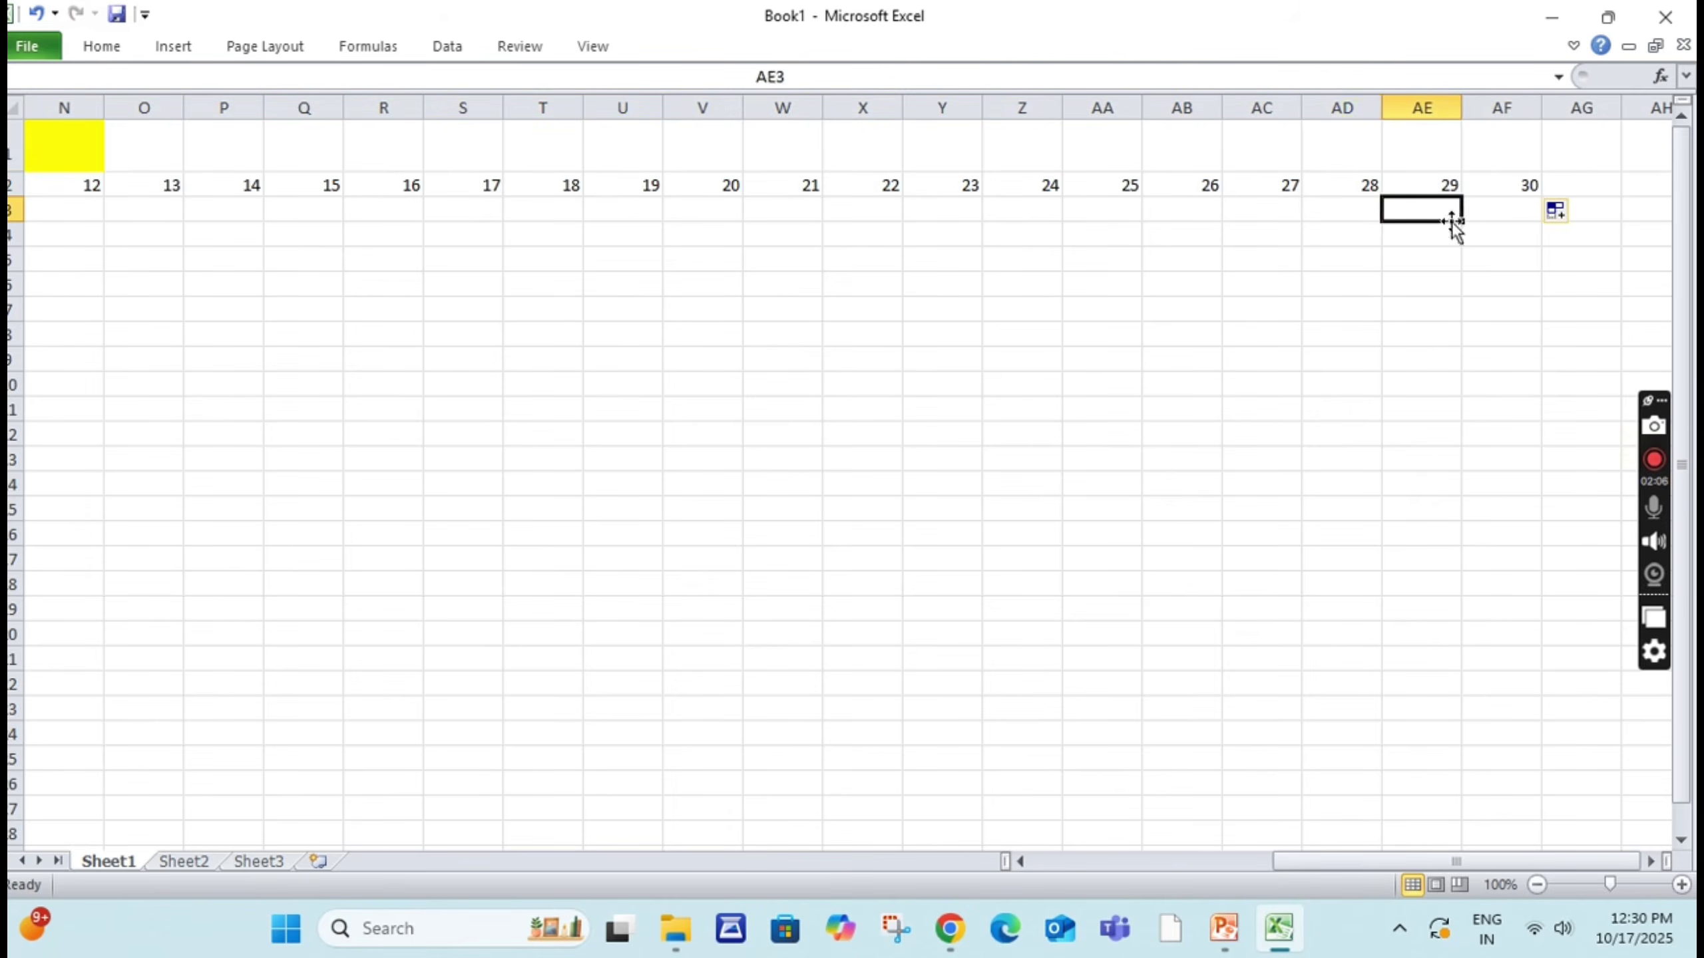
Step: Enter MON in C3 and fill the weekday series along row 3 through AF3
key(Left)
key(Left)
key(Left)
key(Left)
key(Left)
key(Left)
key(Left)
key(Left)
key(Left)
key(Left)
key(Left)
key(Left)
key(Left)
key(Left)
key(Left)
key(Left)
key(Left)
key(Left)
key(Left)
key(Left)
key(Left)
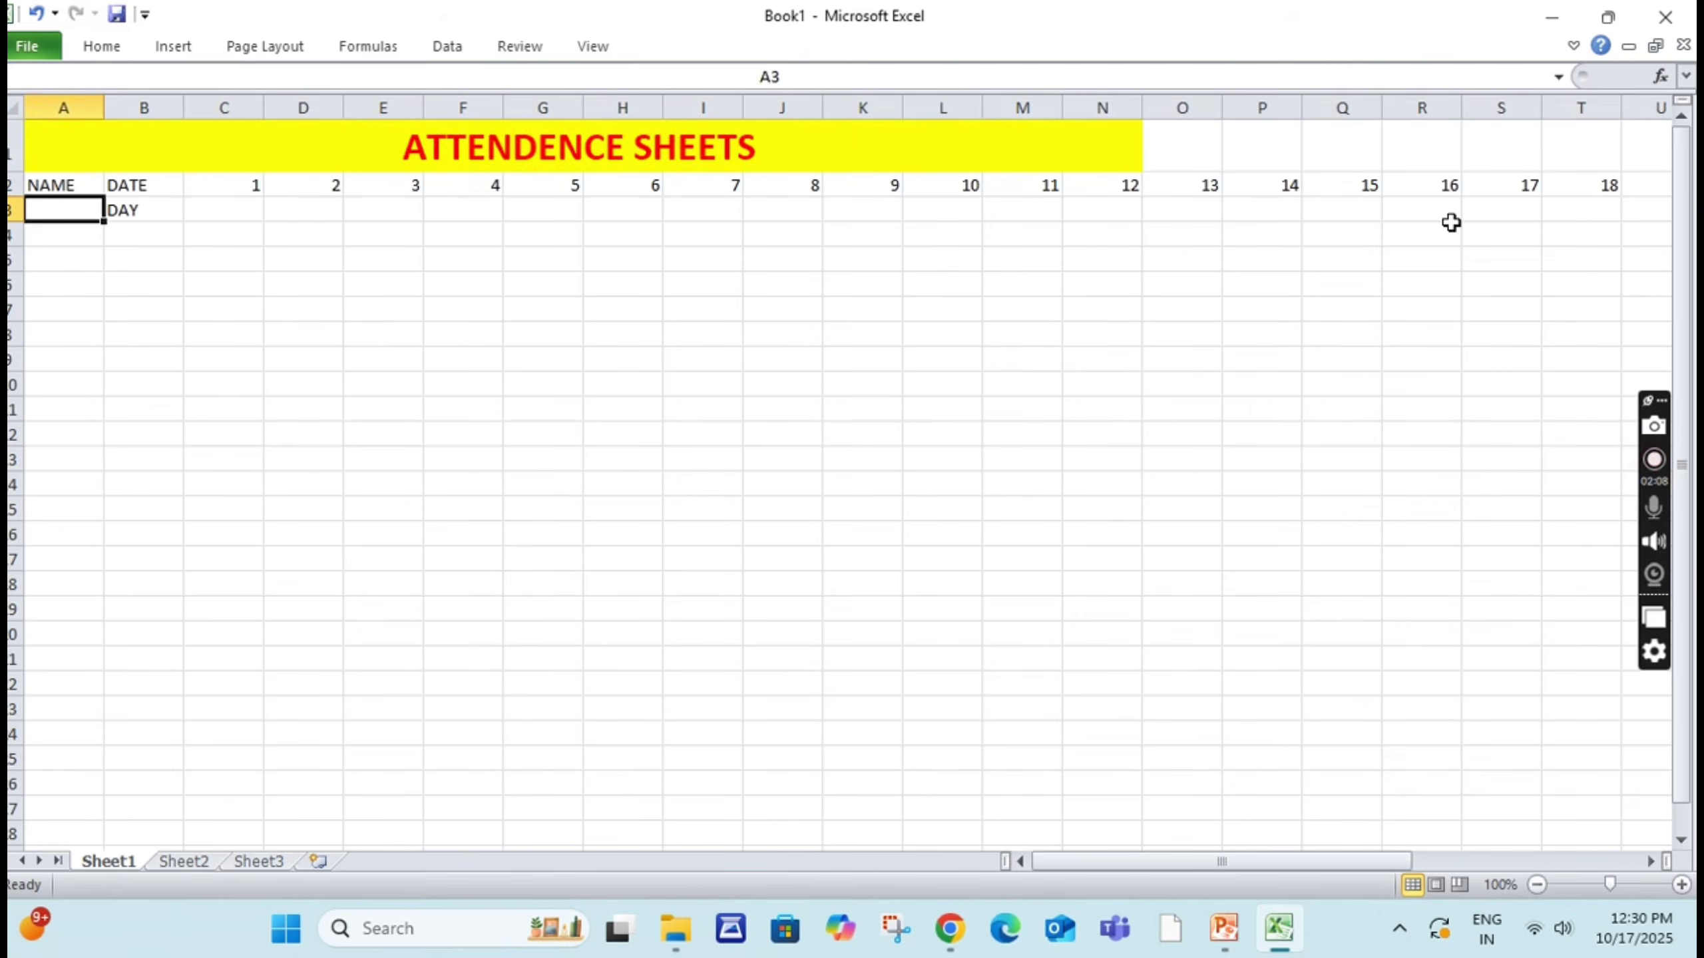
click(226, 205)
text(M)
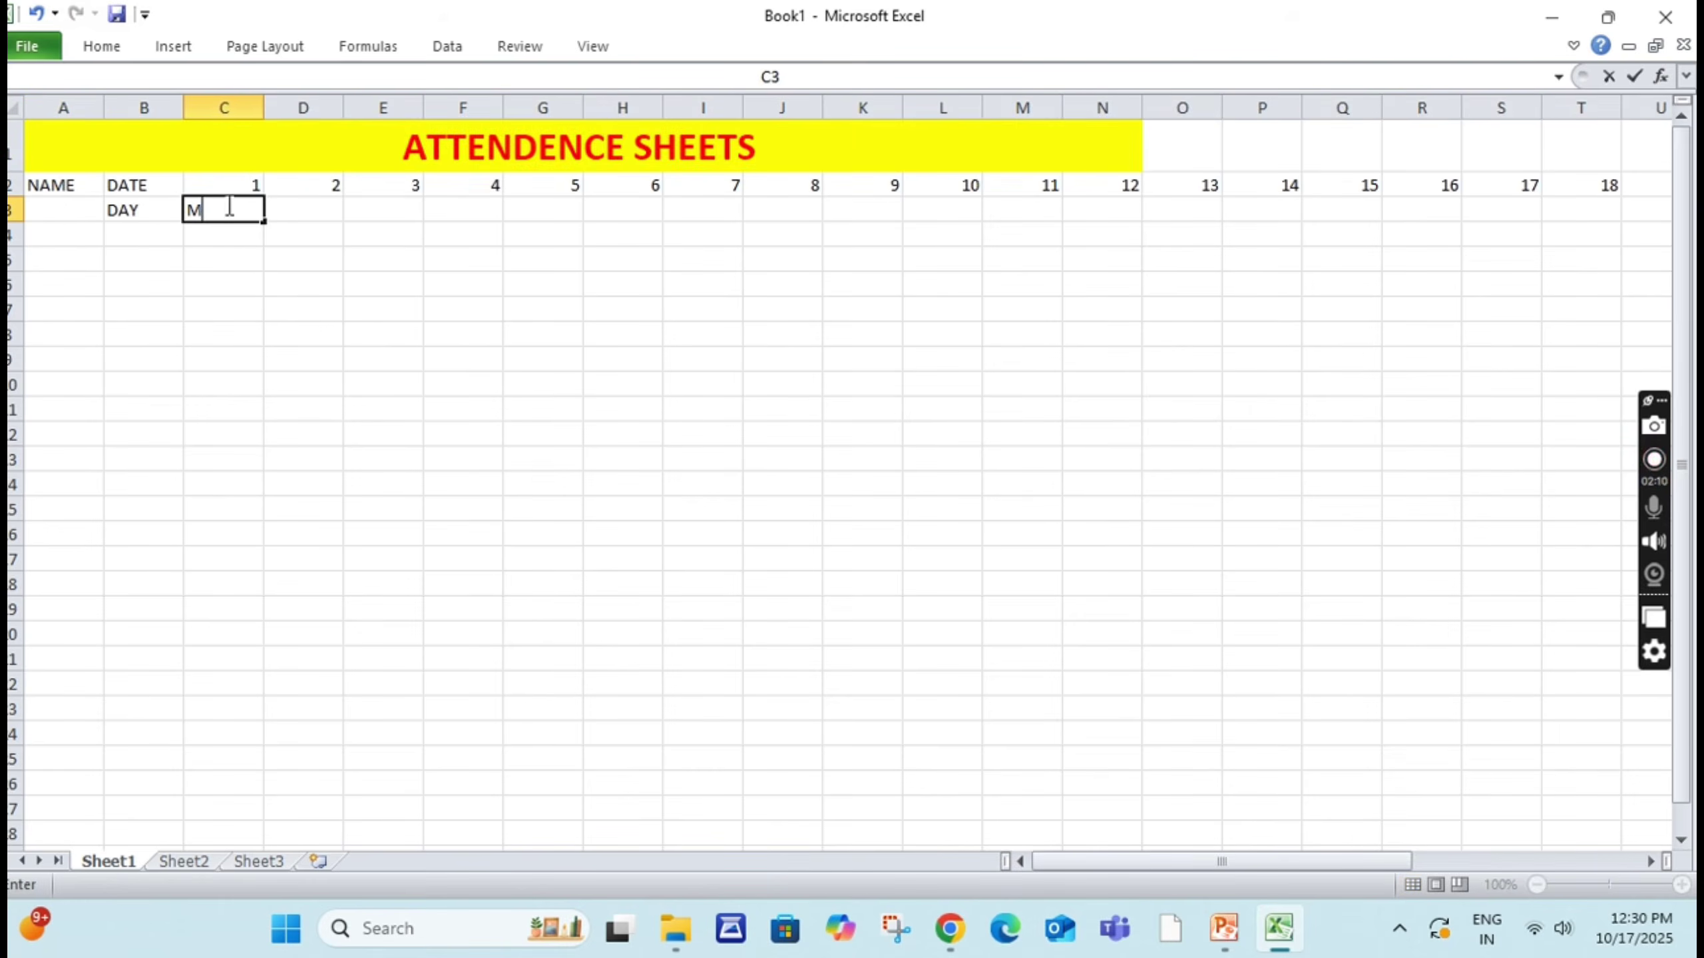
text(ON)
key(Return)
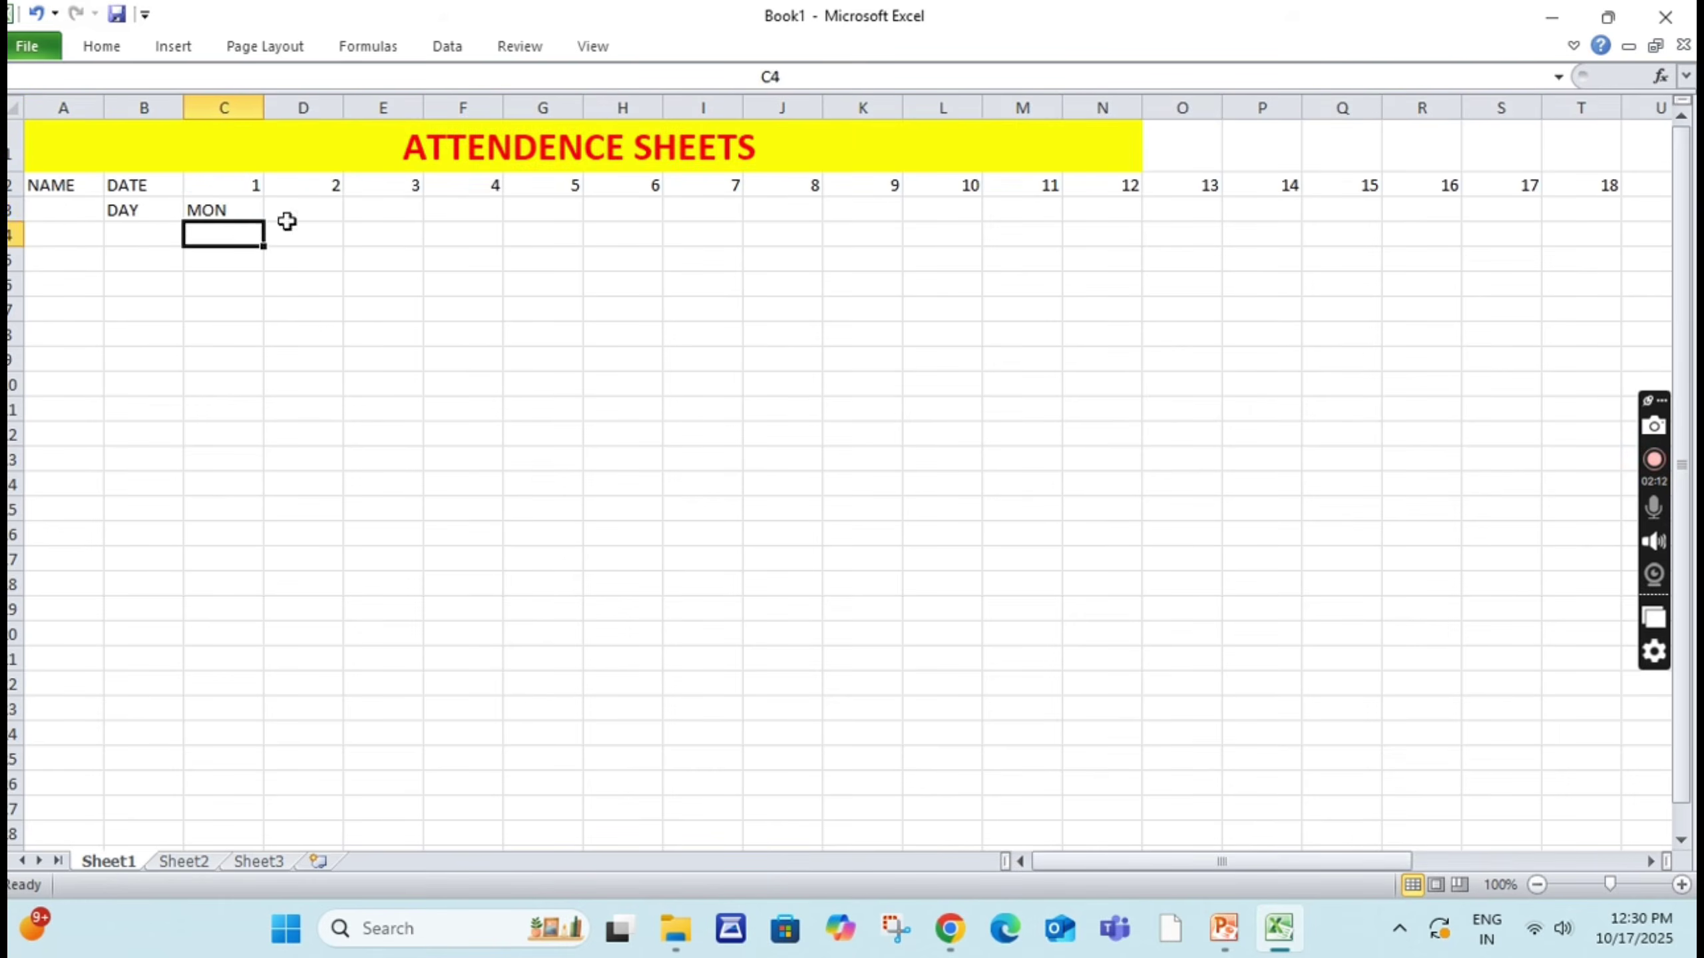
click(272, 214)
click(258, 217)
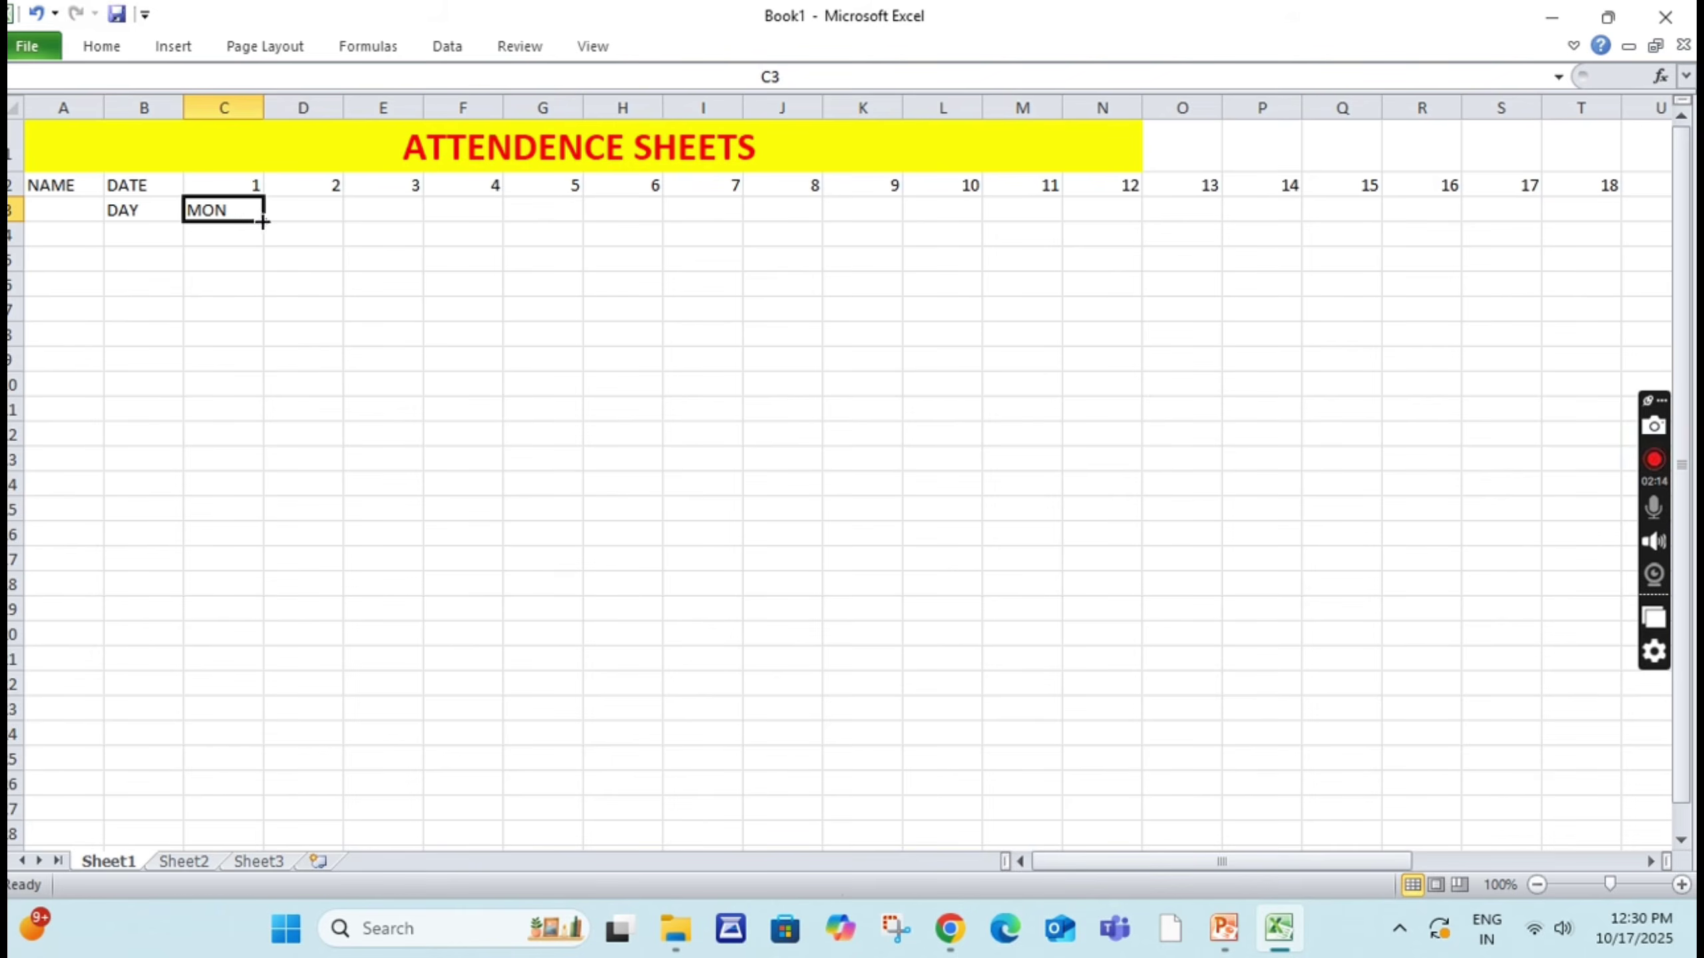
drag(261, 222, 1530, 214)
drag(1475, 452, 1477, 477)
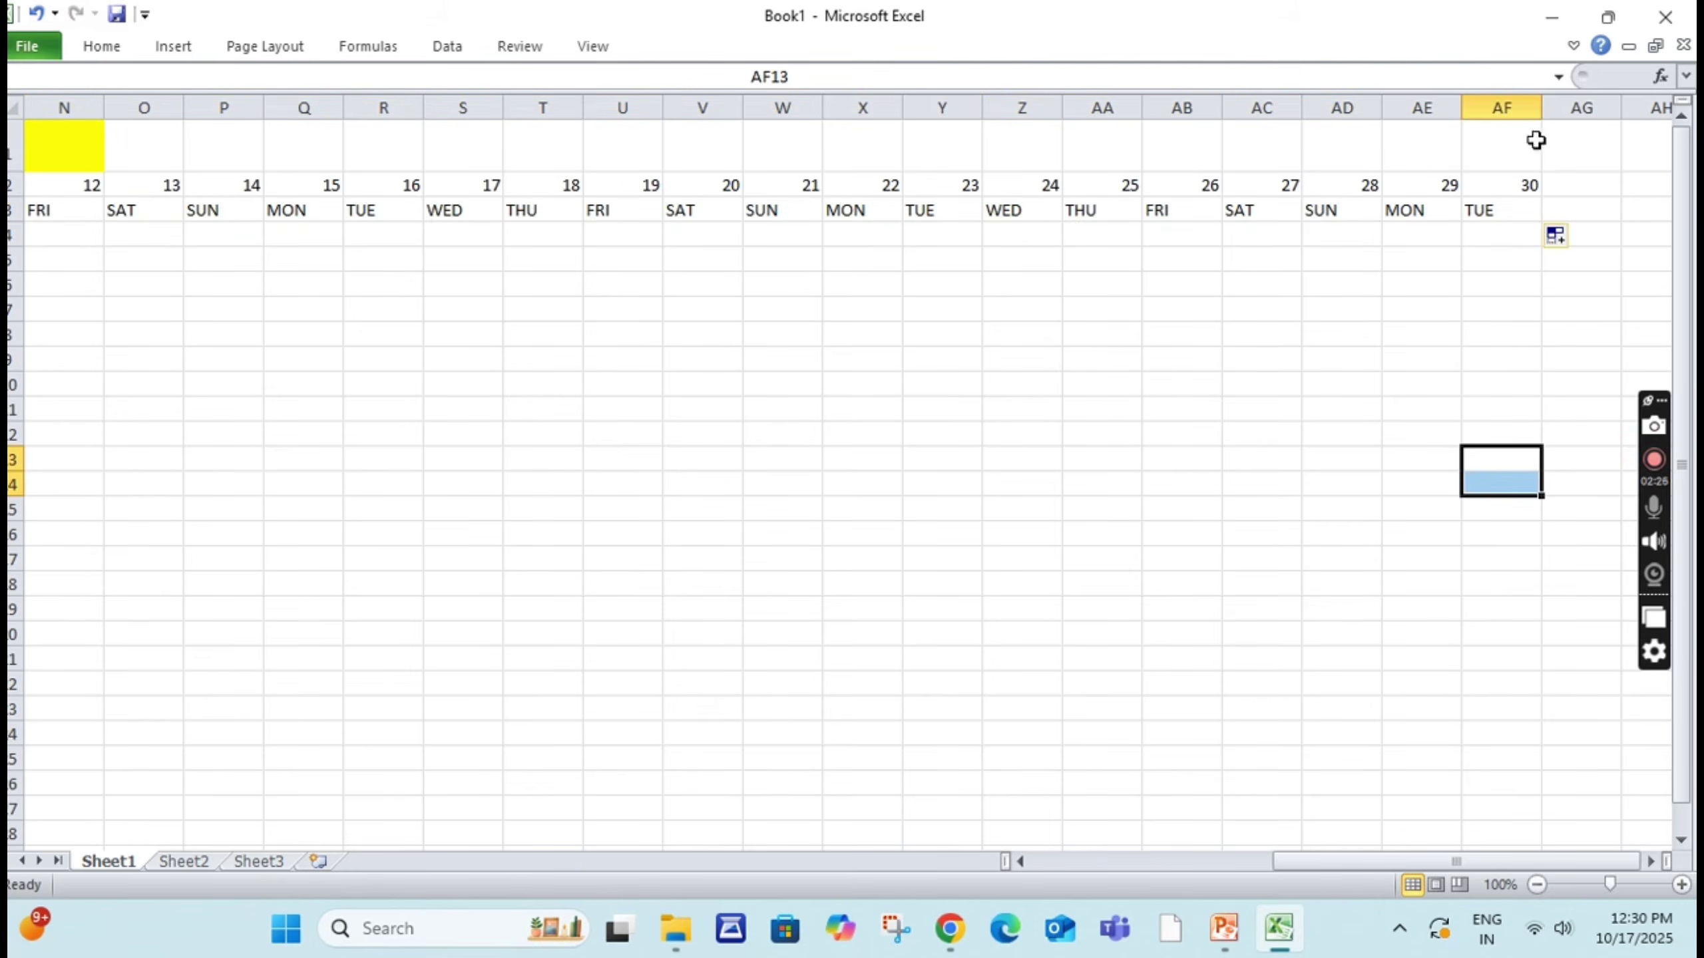
Step: AutoFit columns Q through AF, holding days 15 to 30, to the width of their contents
drag(1539, 111, 1258, 112)
click(1457, 109)
click(1454, 306)
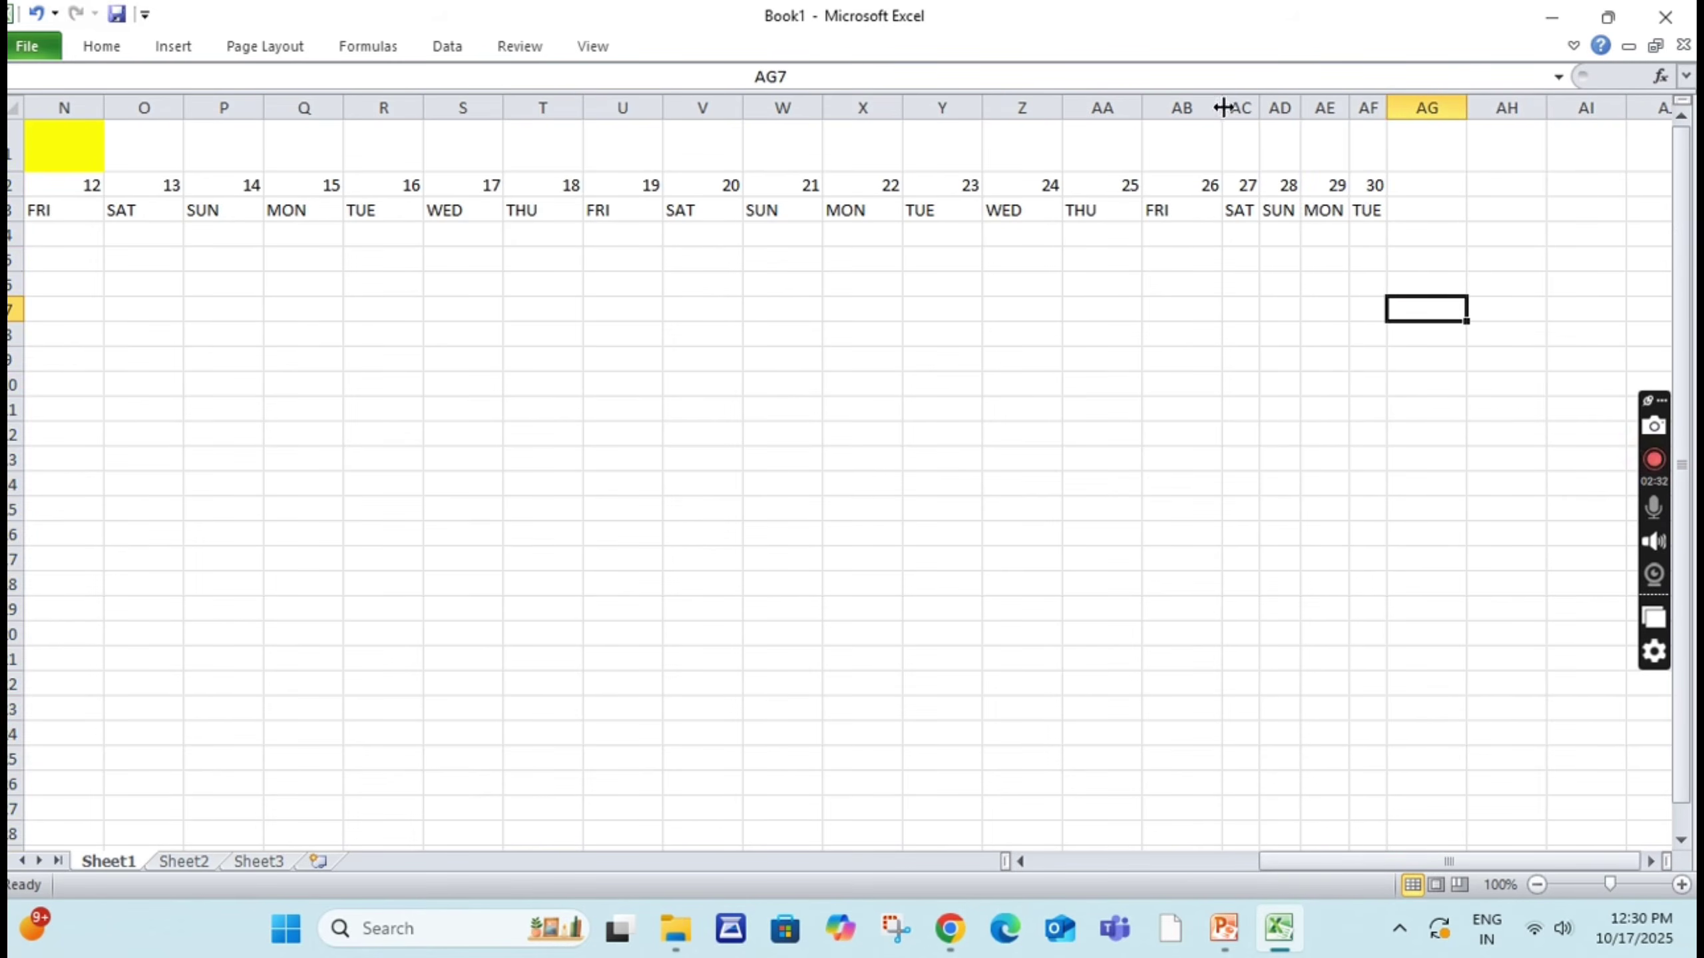
click(1220, 110)
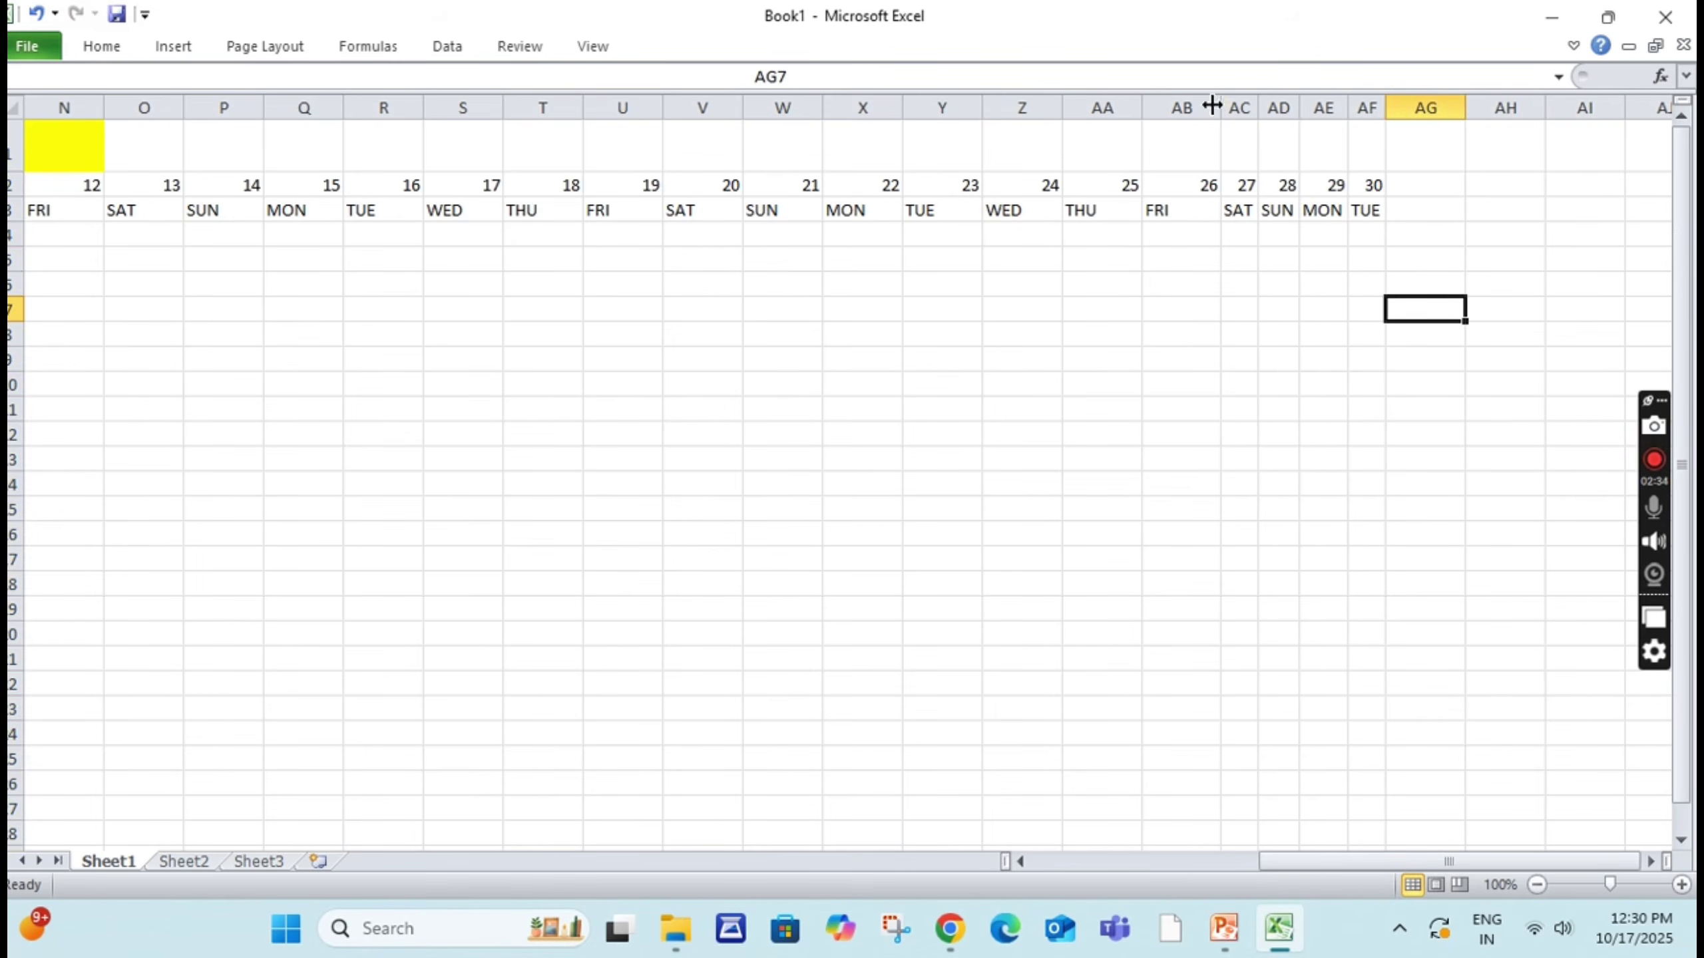
double_click(1224, 105)
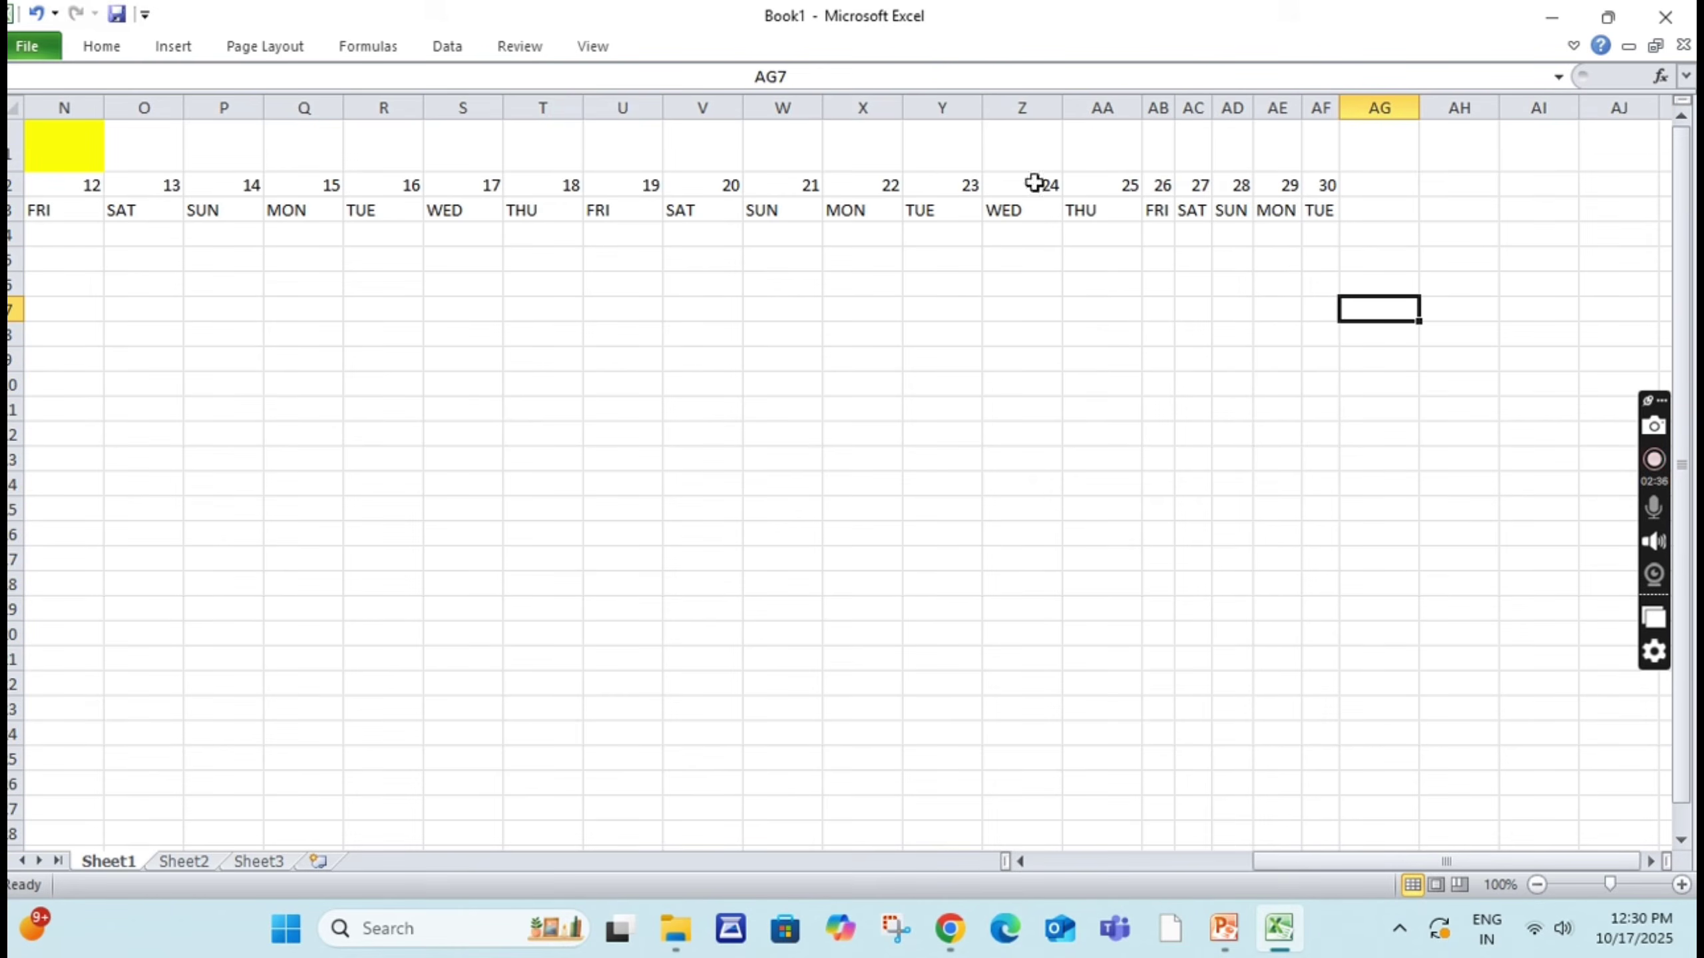
click(1140, 112)
double_click(1062, 110)
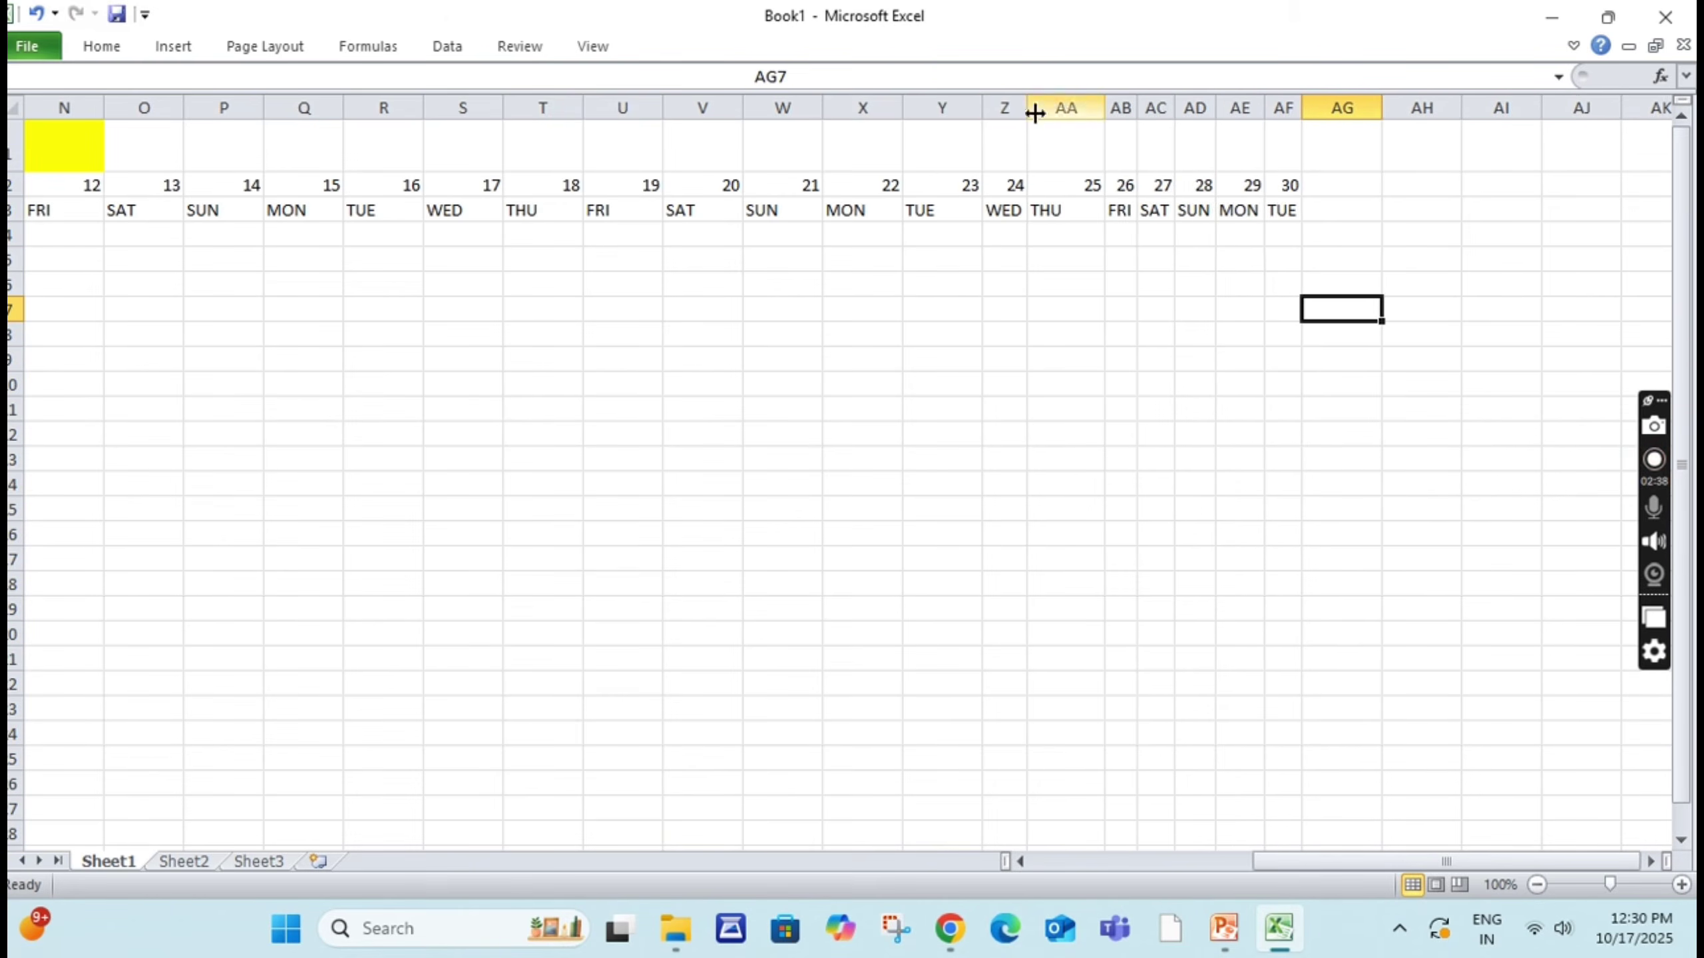
double_click(982, 109)
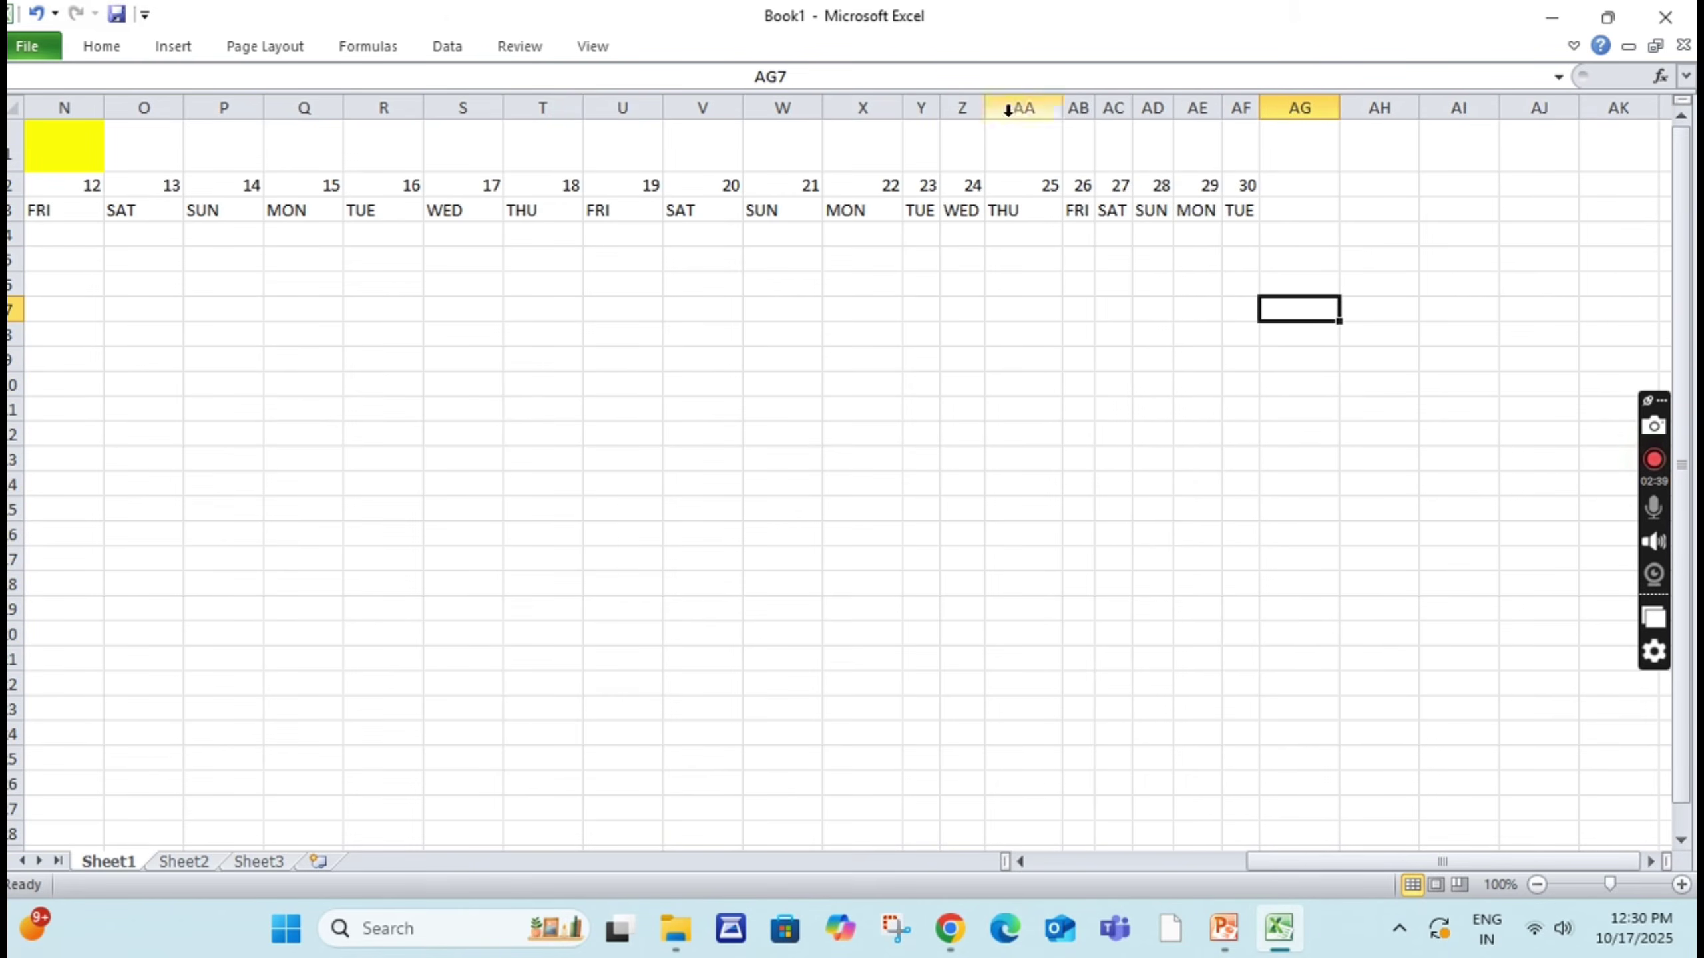
double_click(1059, 105)
double_click(898, 113)
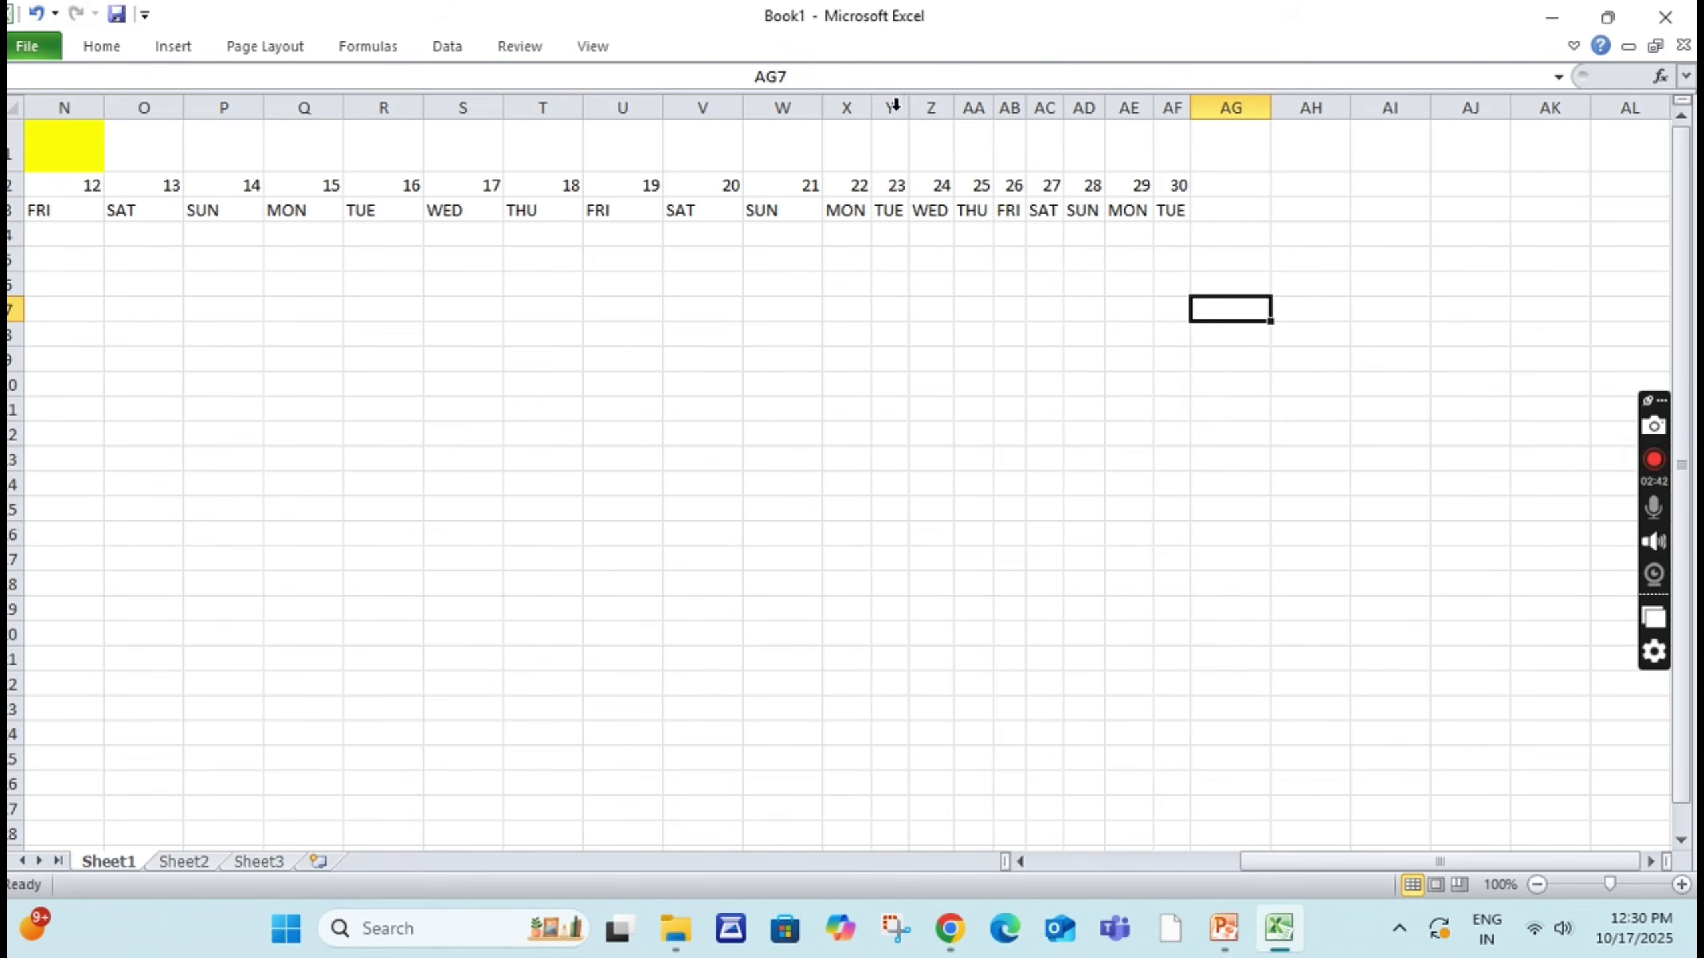
double_click(824, 112)
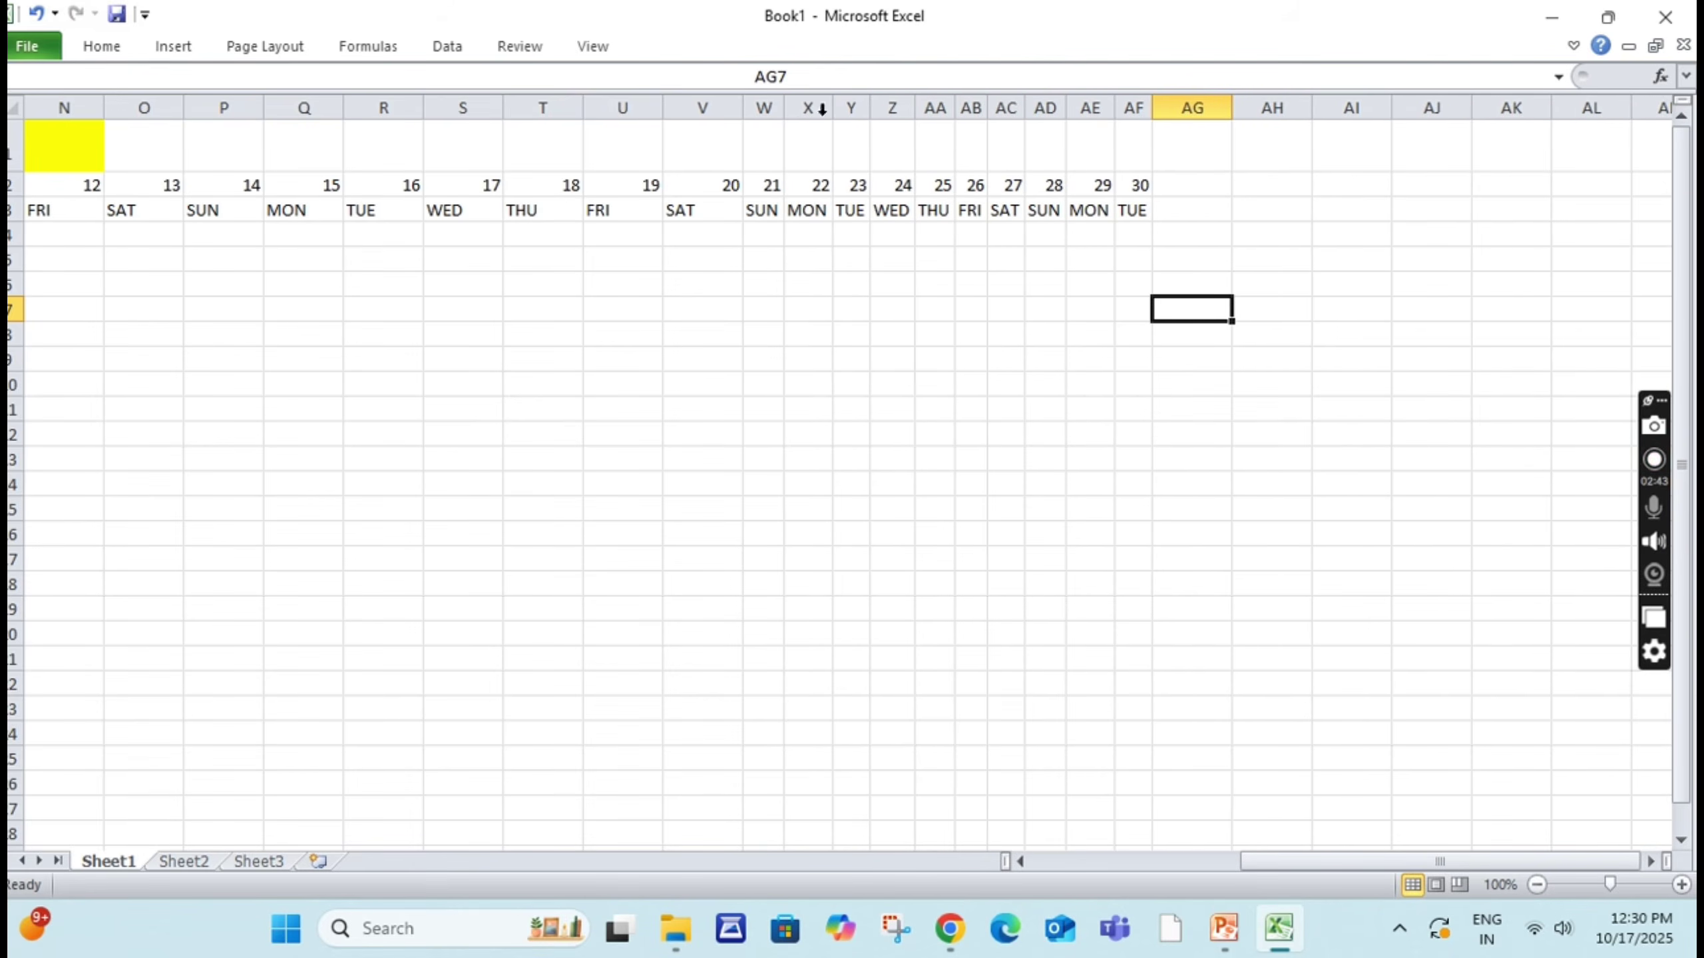
double_click(743, 111)
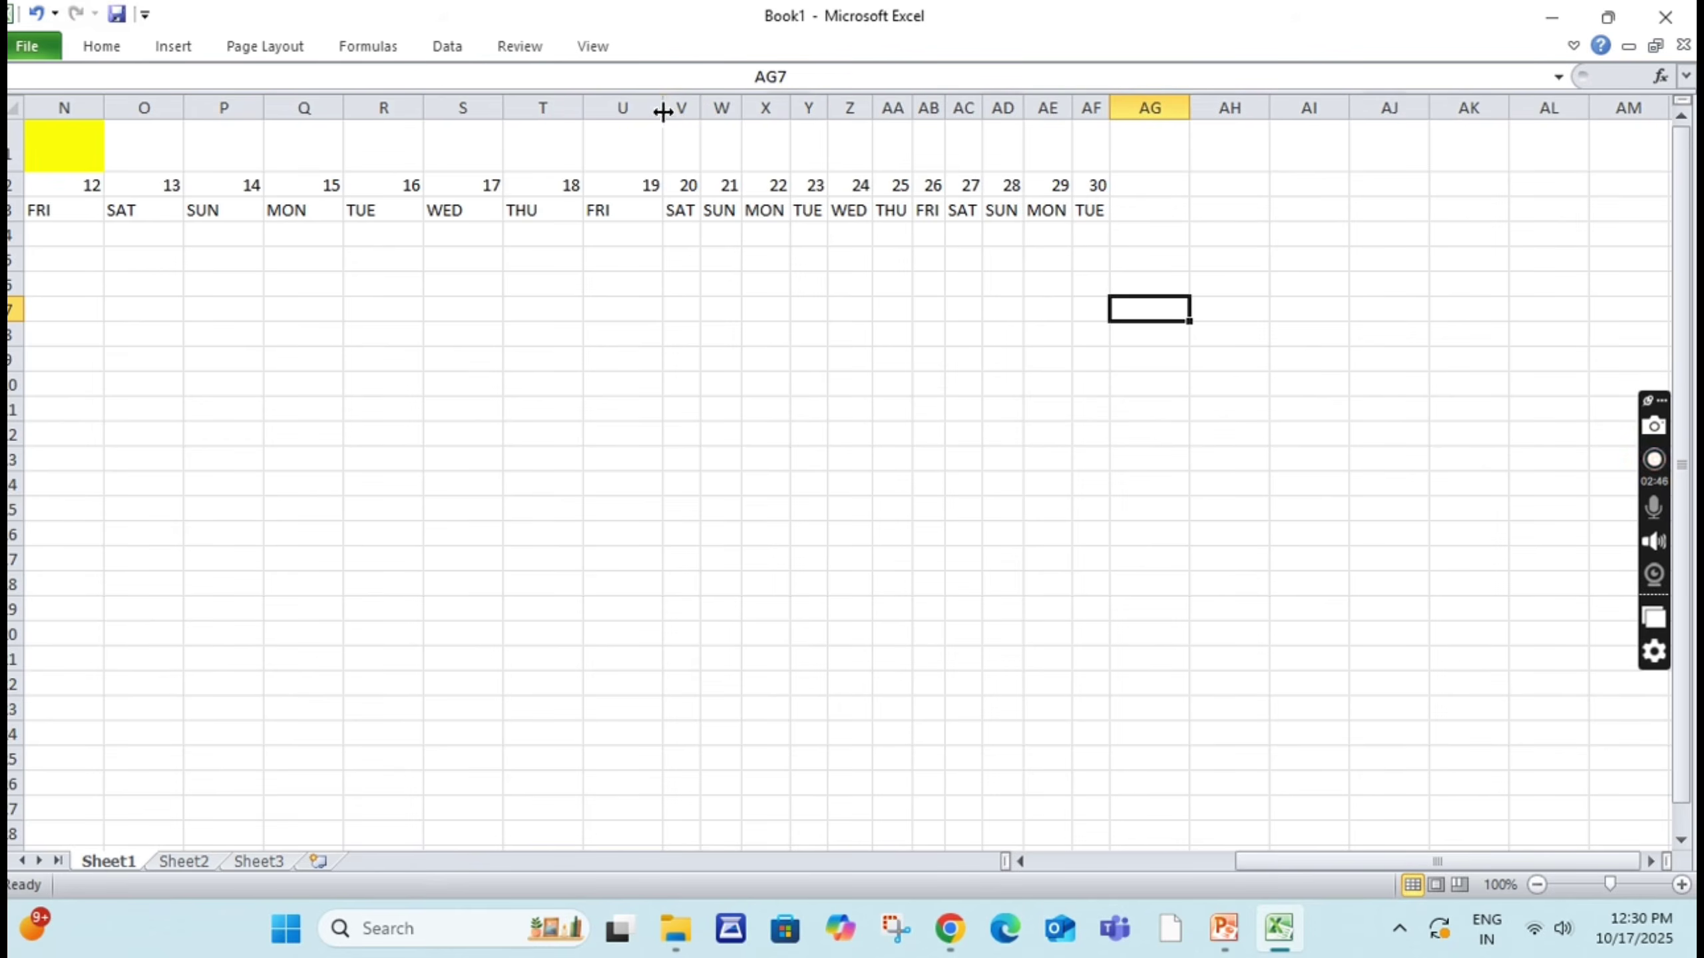
drag(663, 112, 664, 115)
double_click(667, 112)
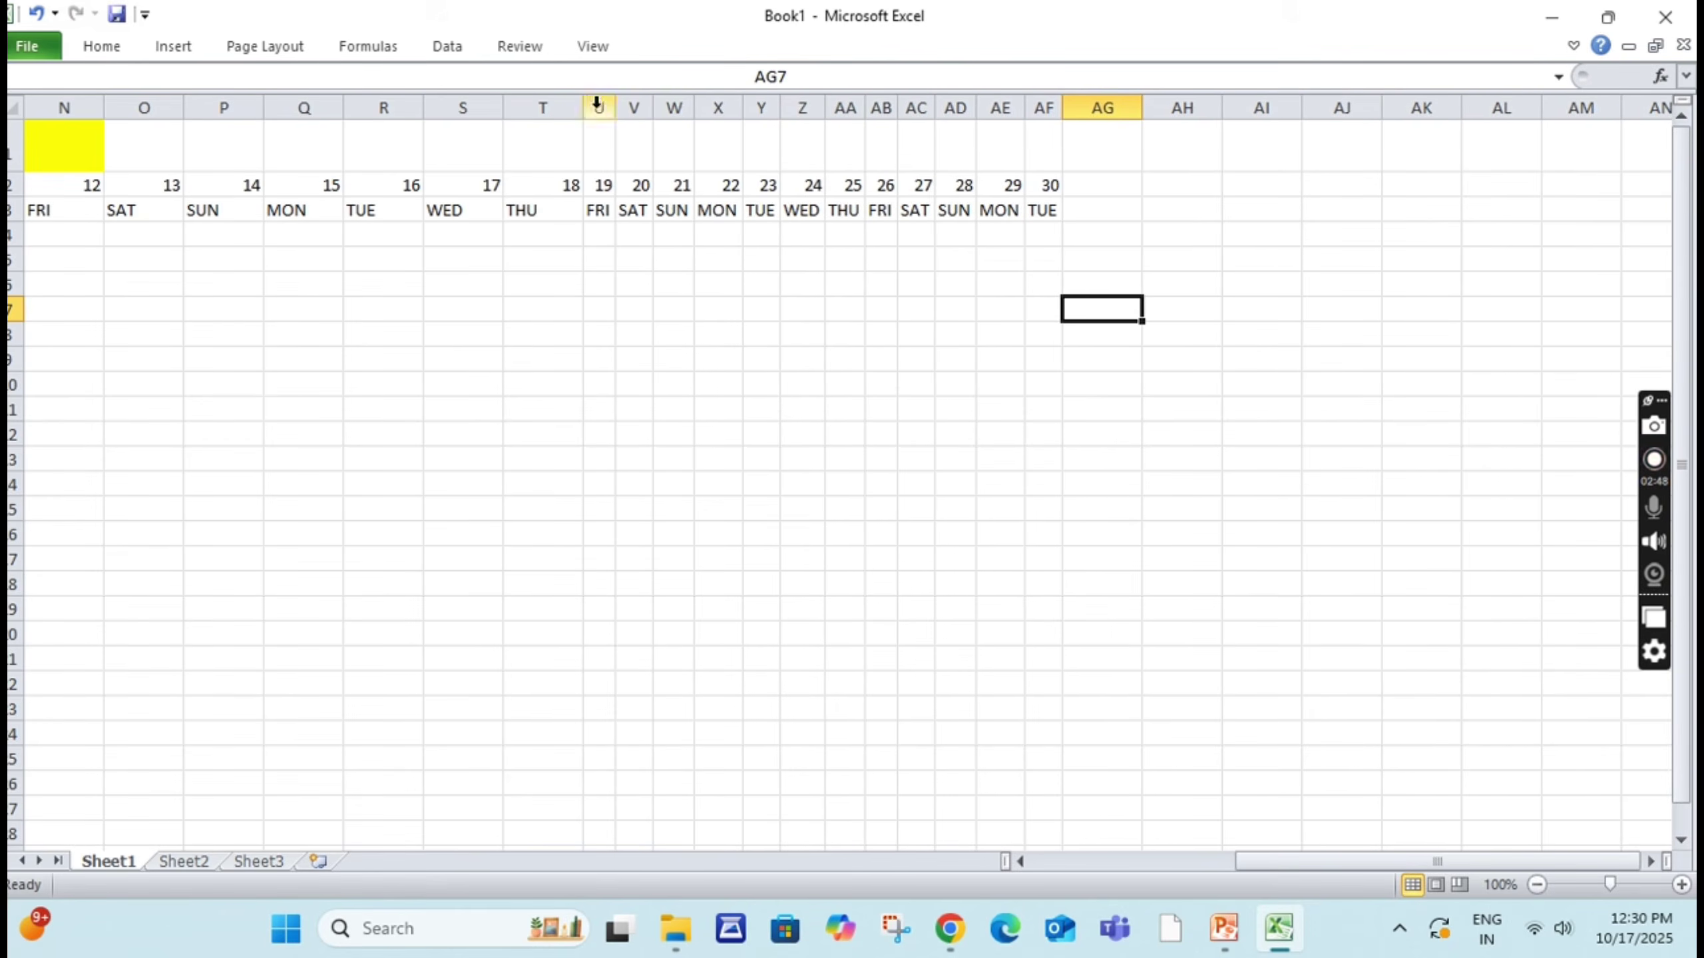
double_click(583, 109)
double_click(505, 108)
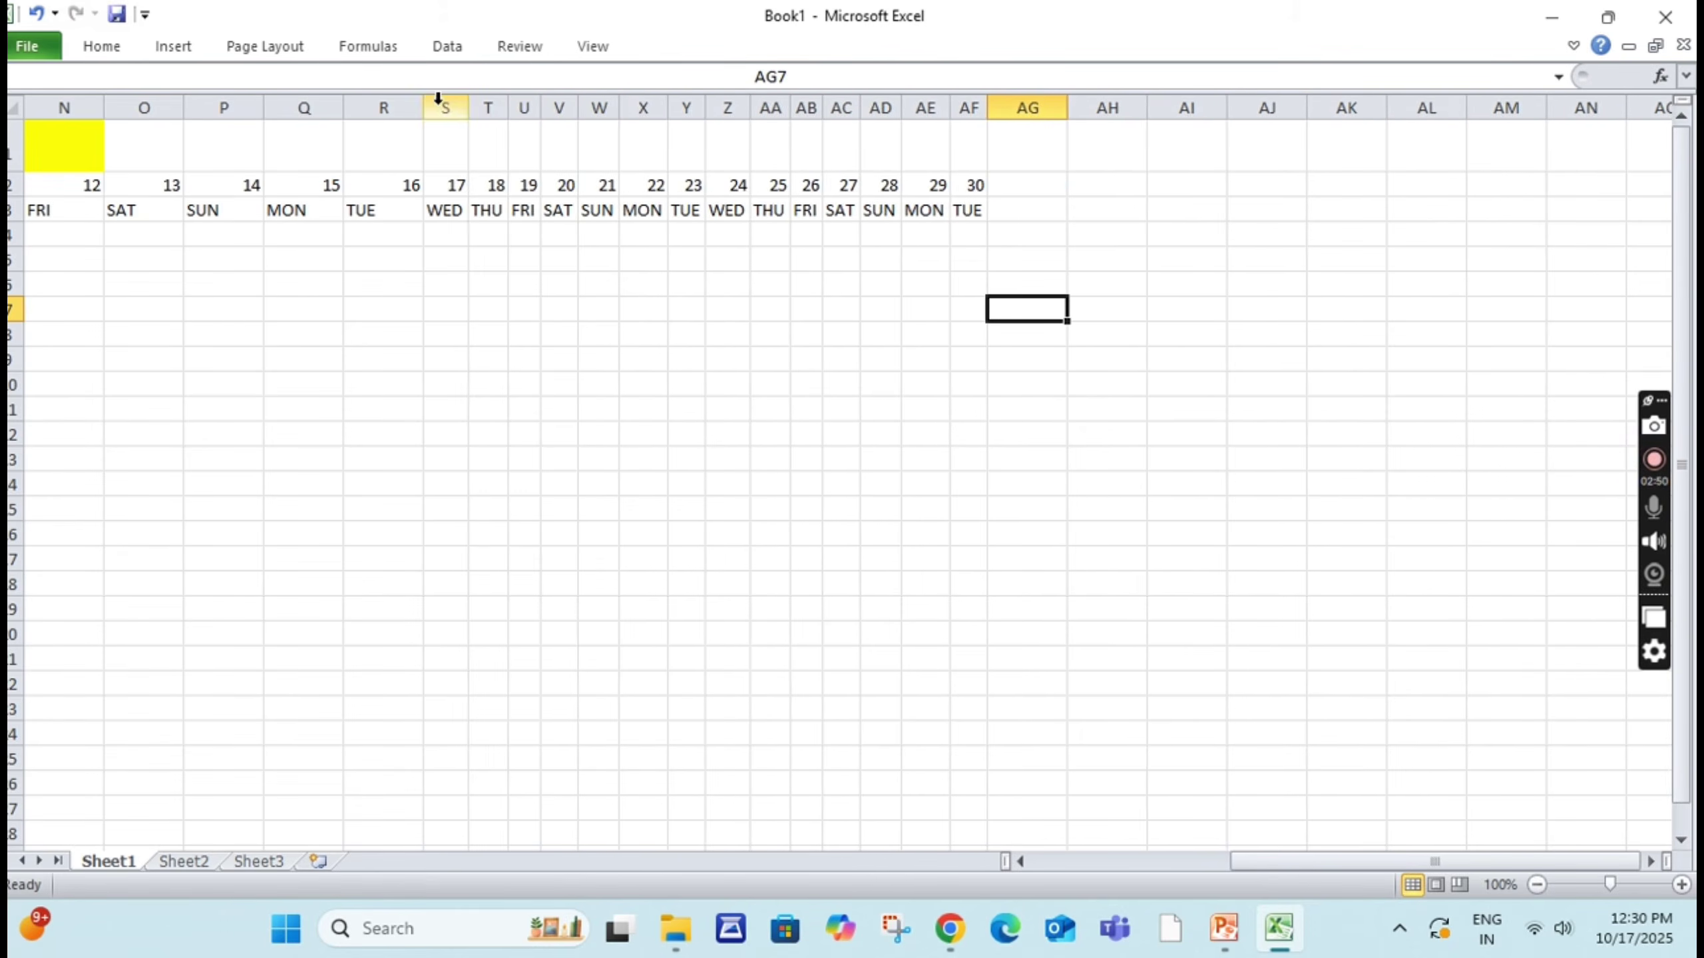
double_click(423, 110)
double_click(338, 107)
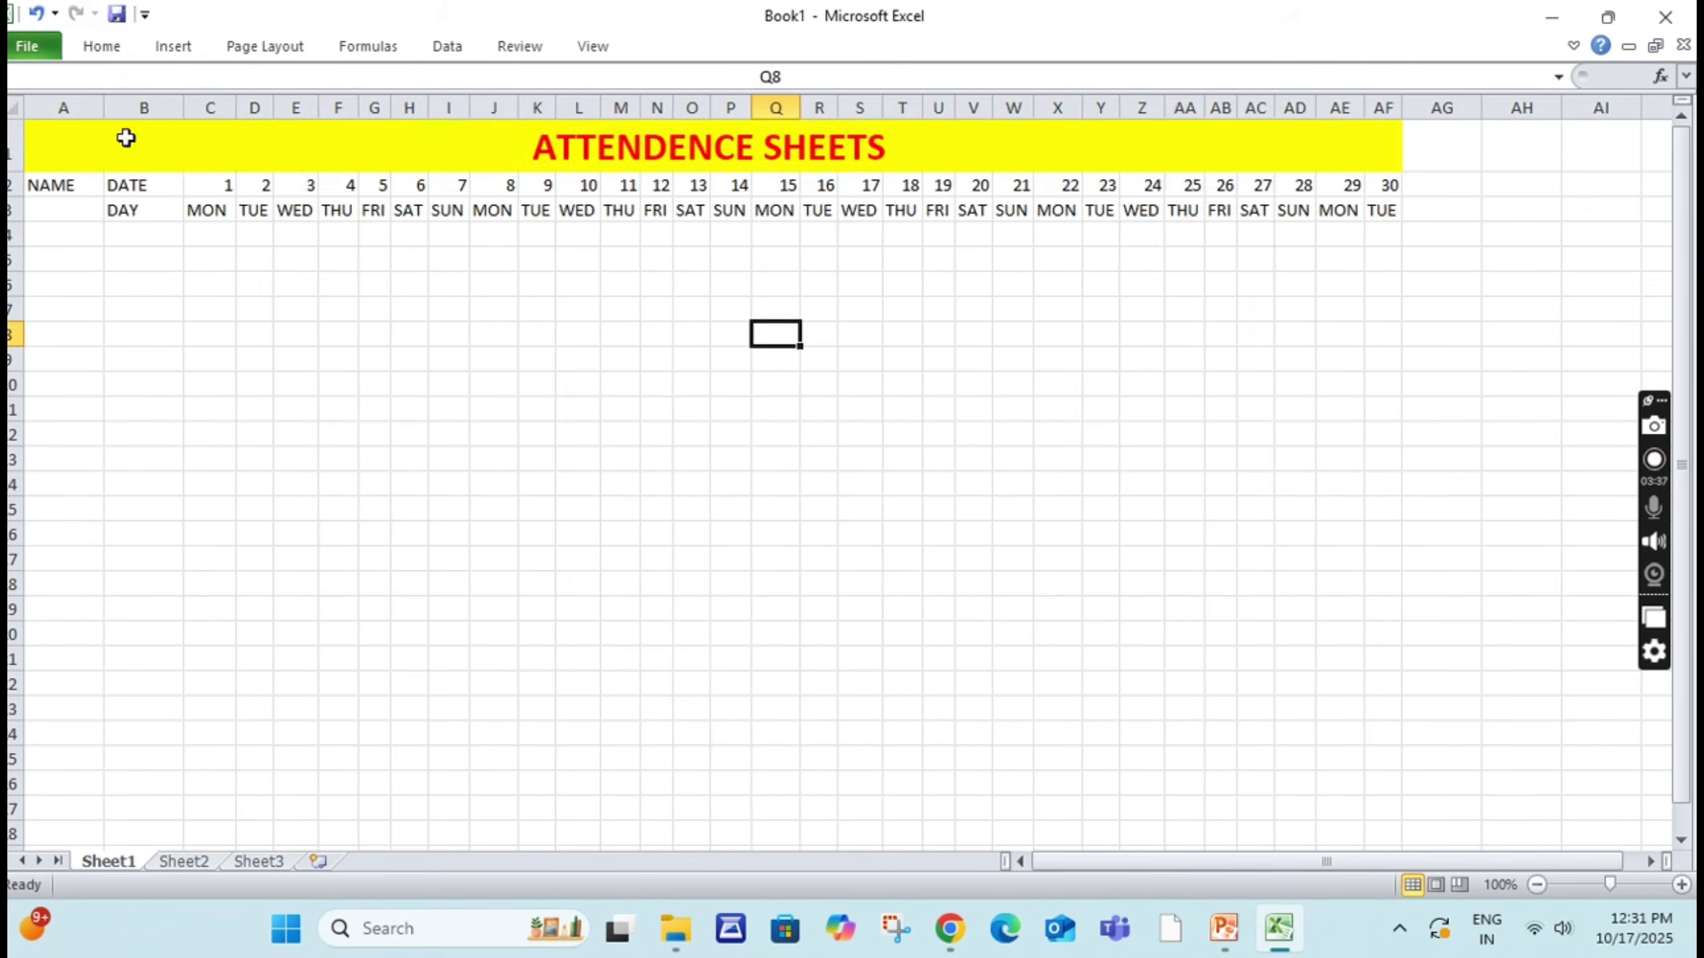
Step: Apply All Borders to the attendance table from the title row through row 16, columns A to AF
drag(125, 139, 209, 545)
click(93, 48)
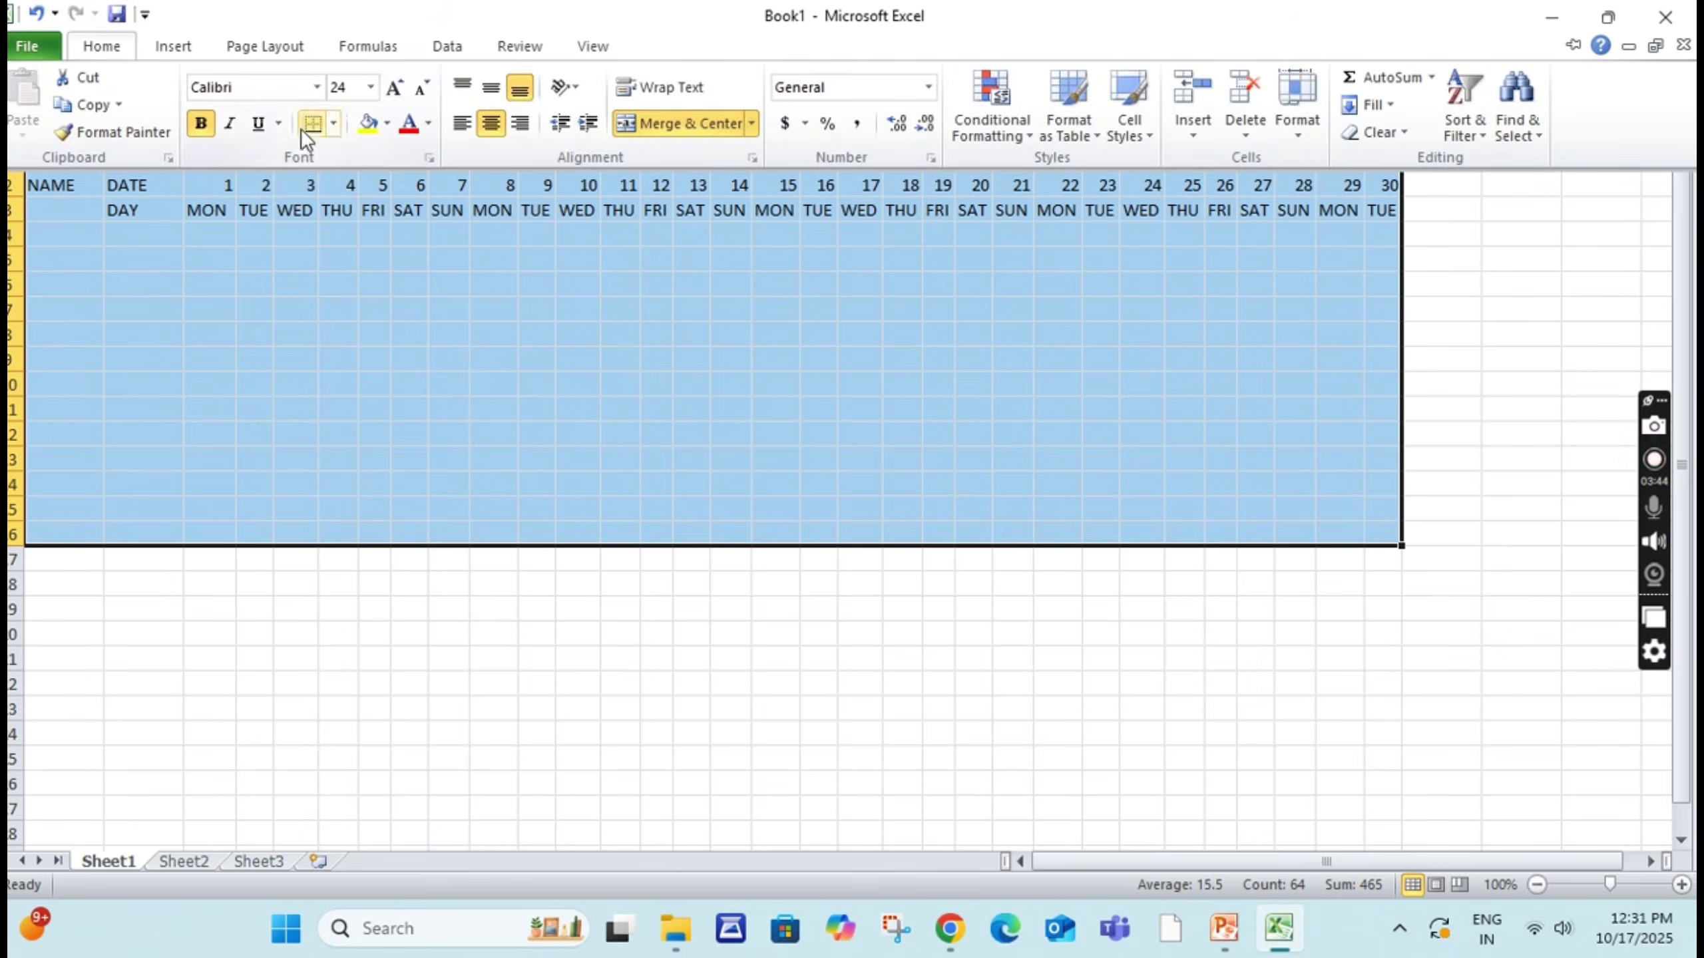
click(338, 125)
click(380, 324)
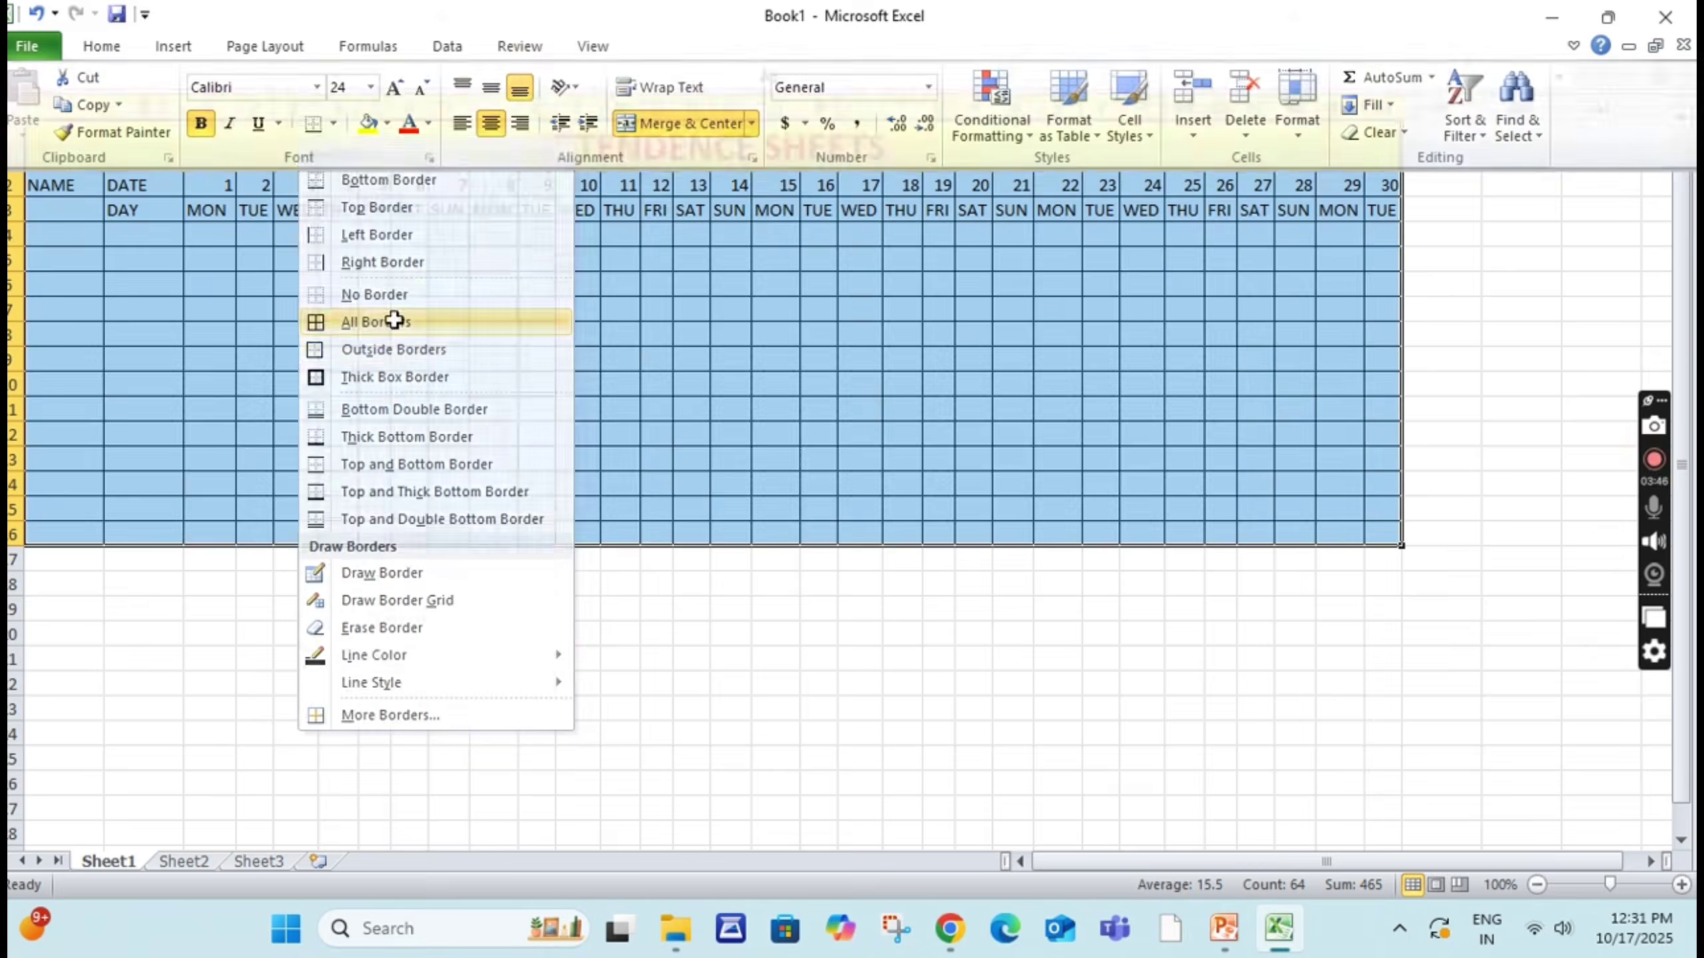
click(371, 490)
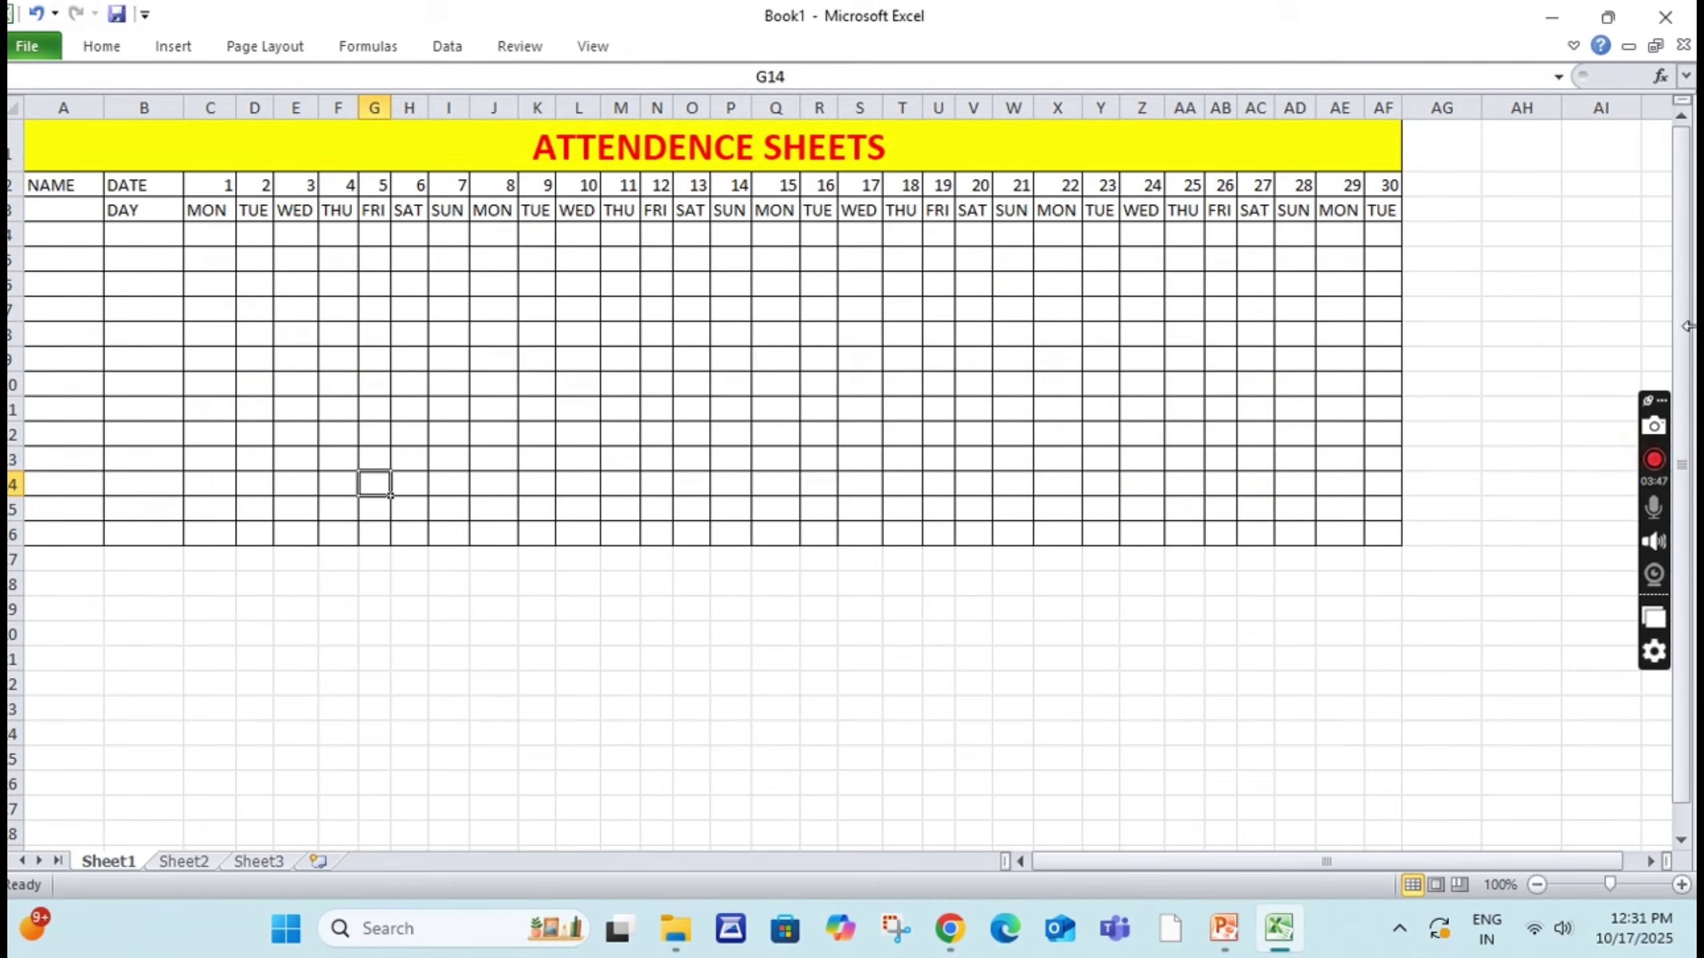
Step: Enter the attendees' first names down the NAME column from A4 to A10, one per row
click(62, 232)
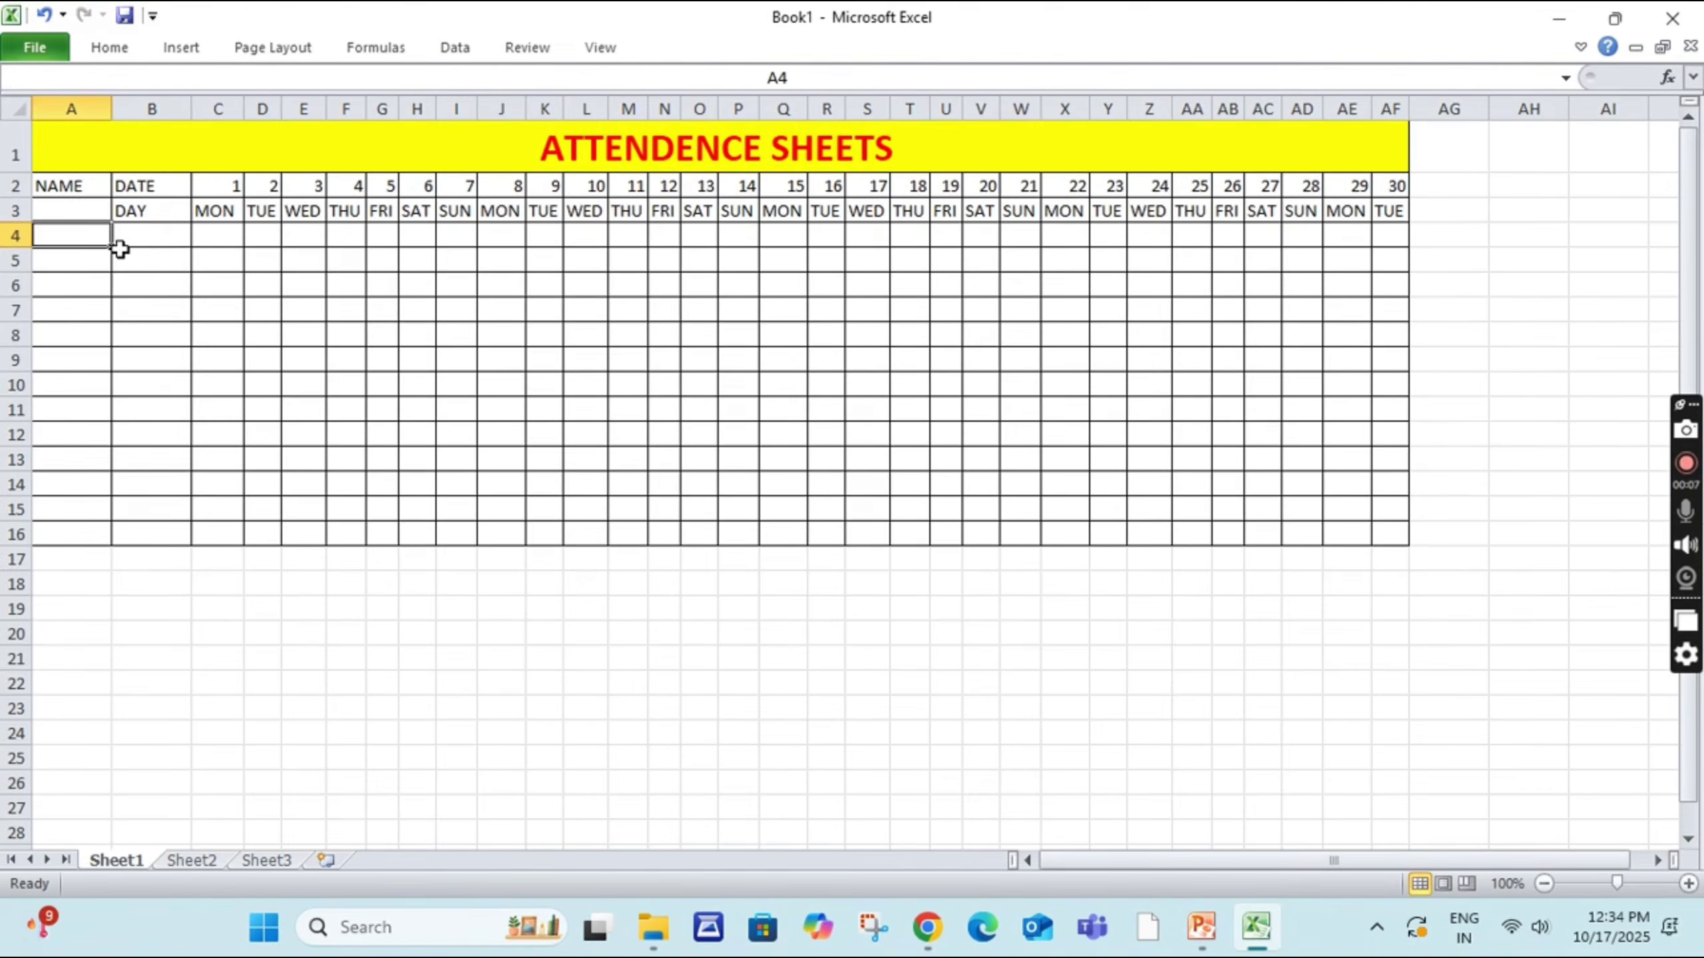
text(RAM)
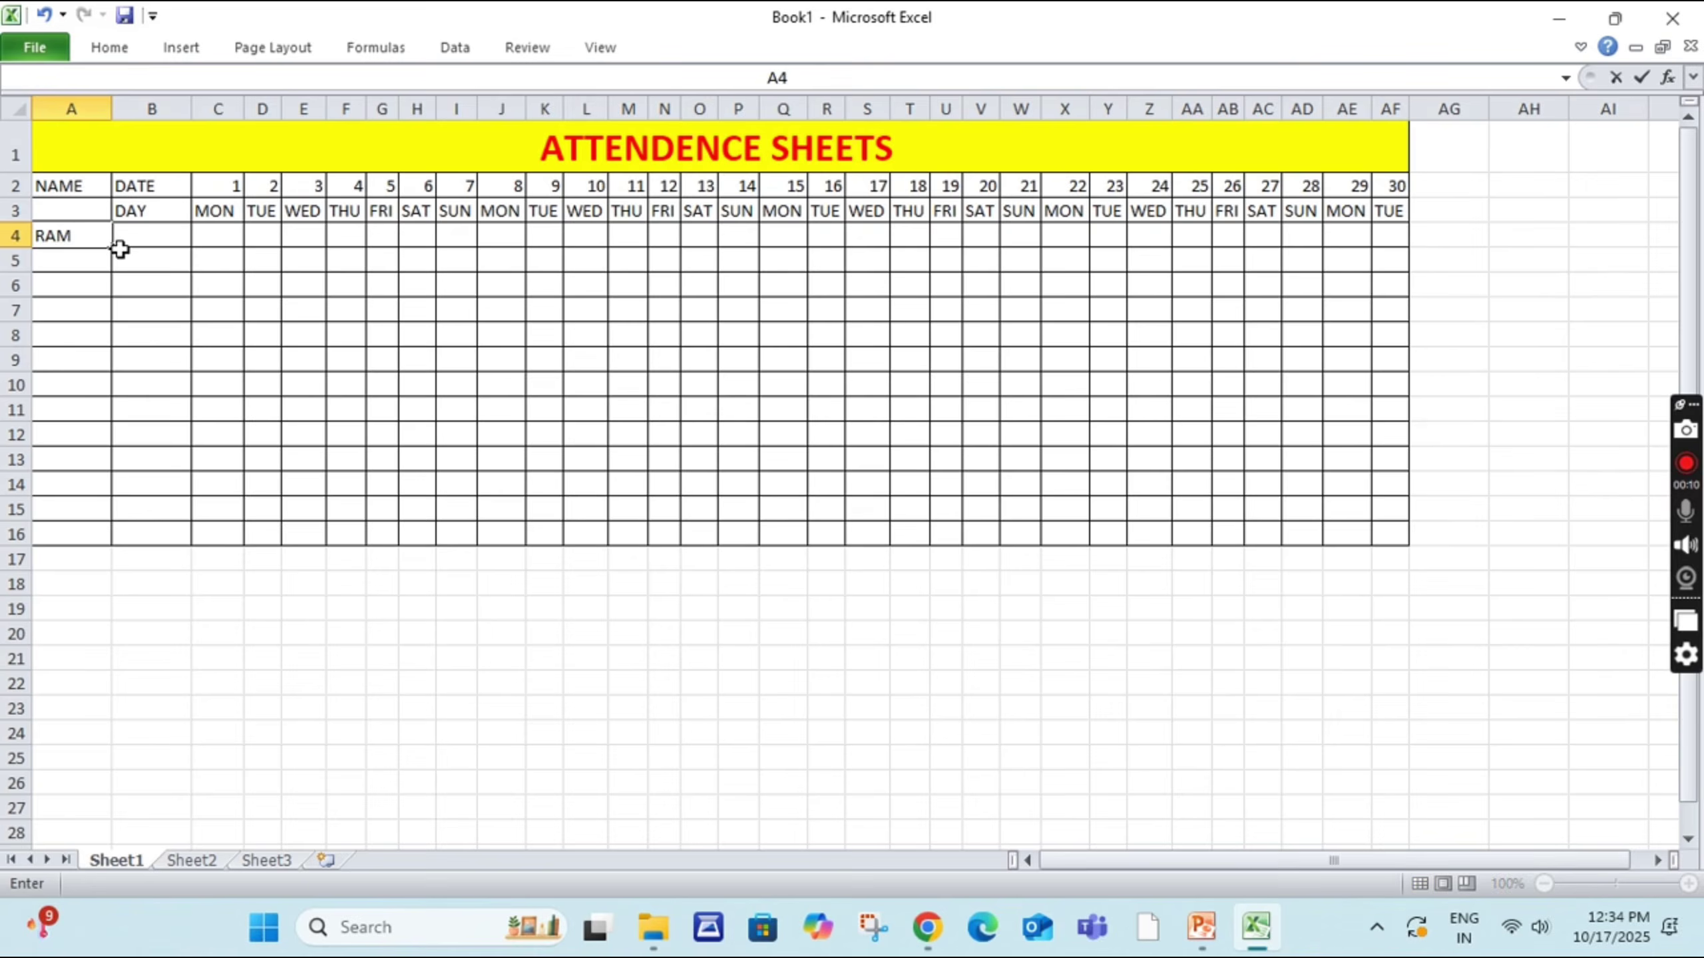
key(Return)
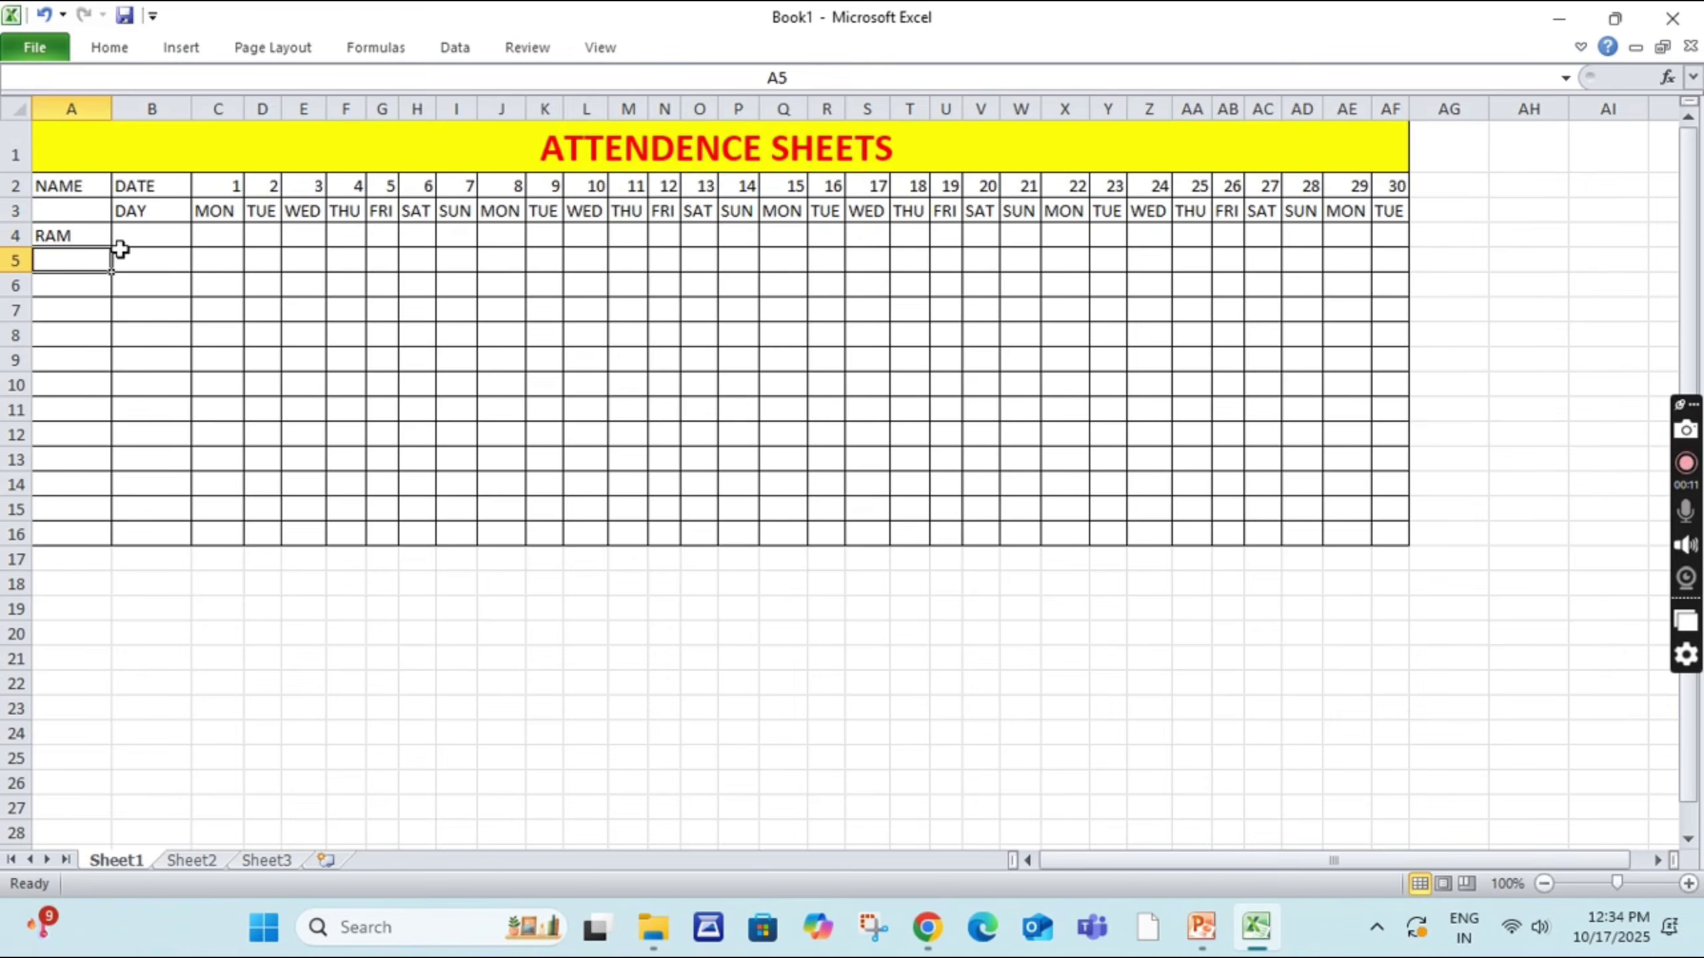
text(SITA)
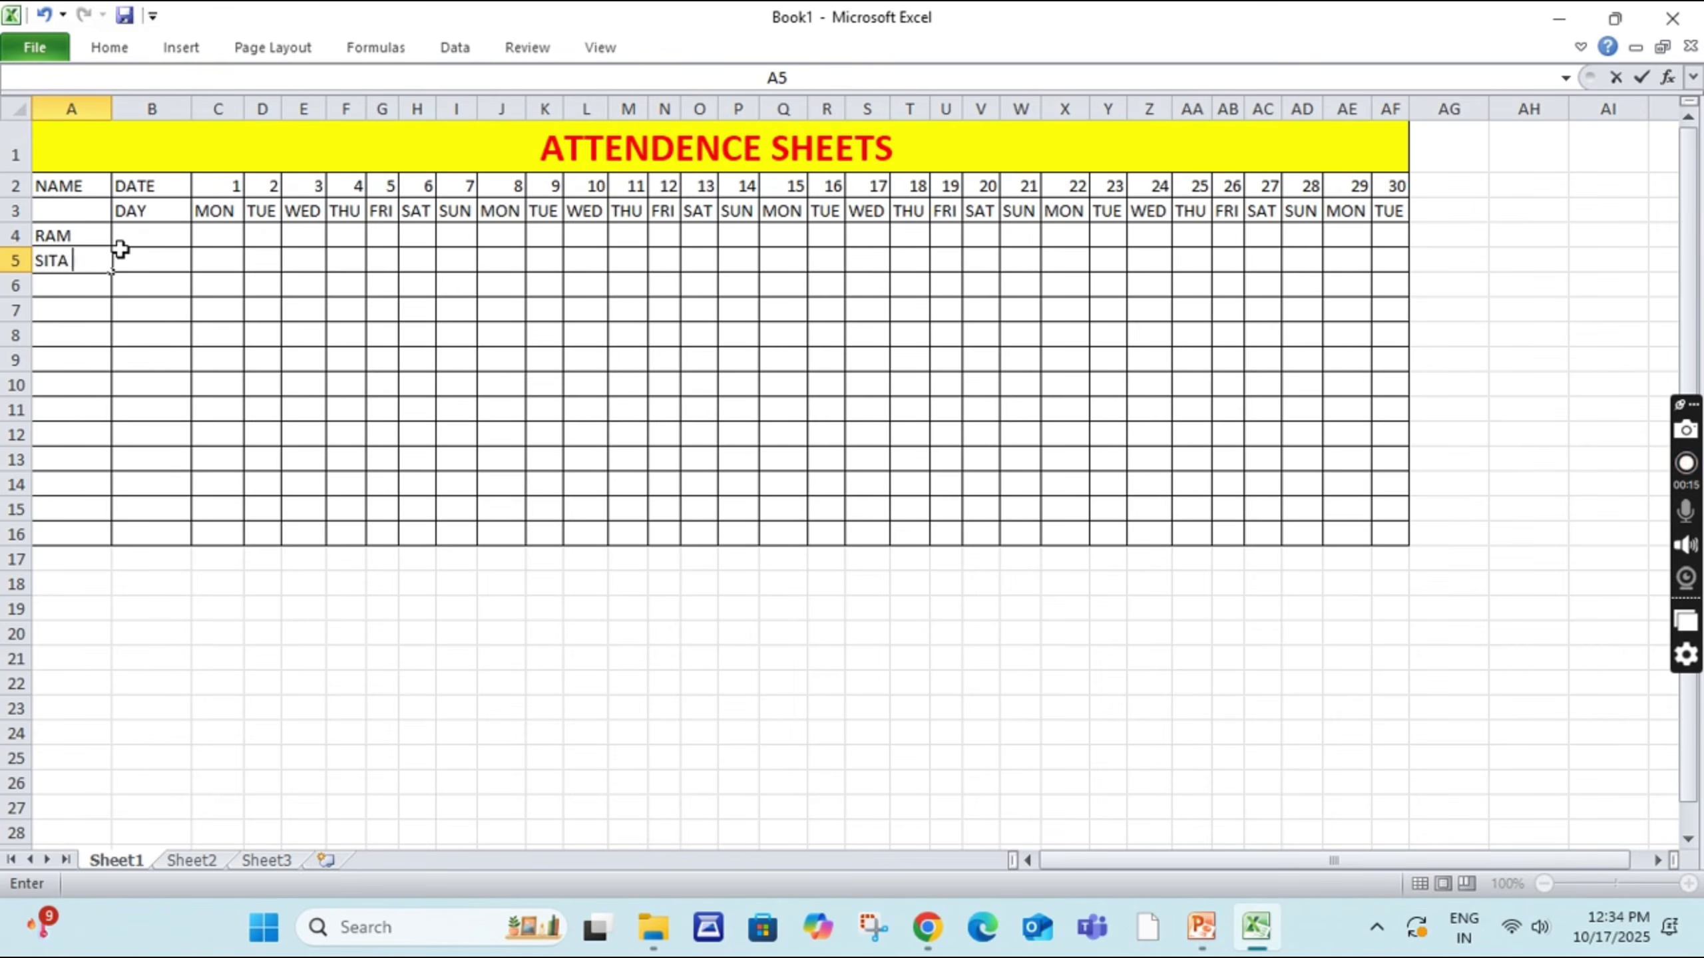
key(Return)
text(ABHAY)
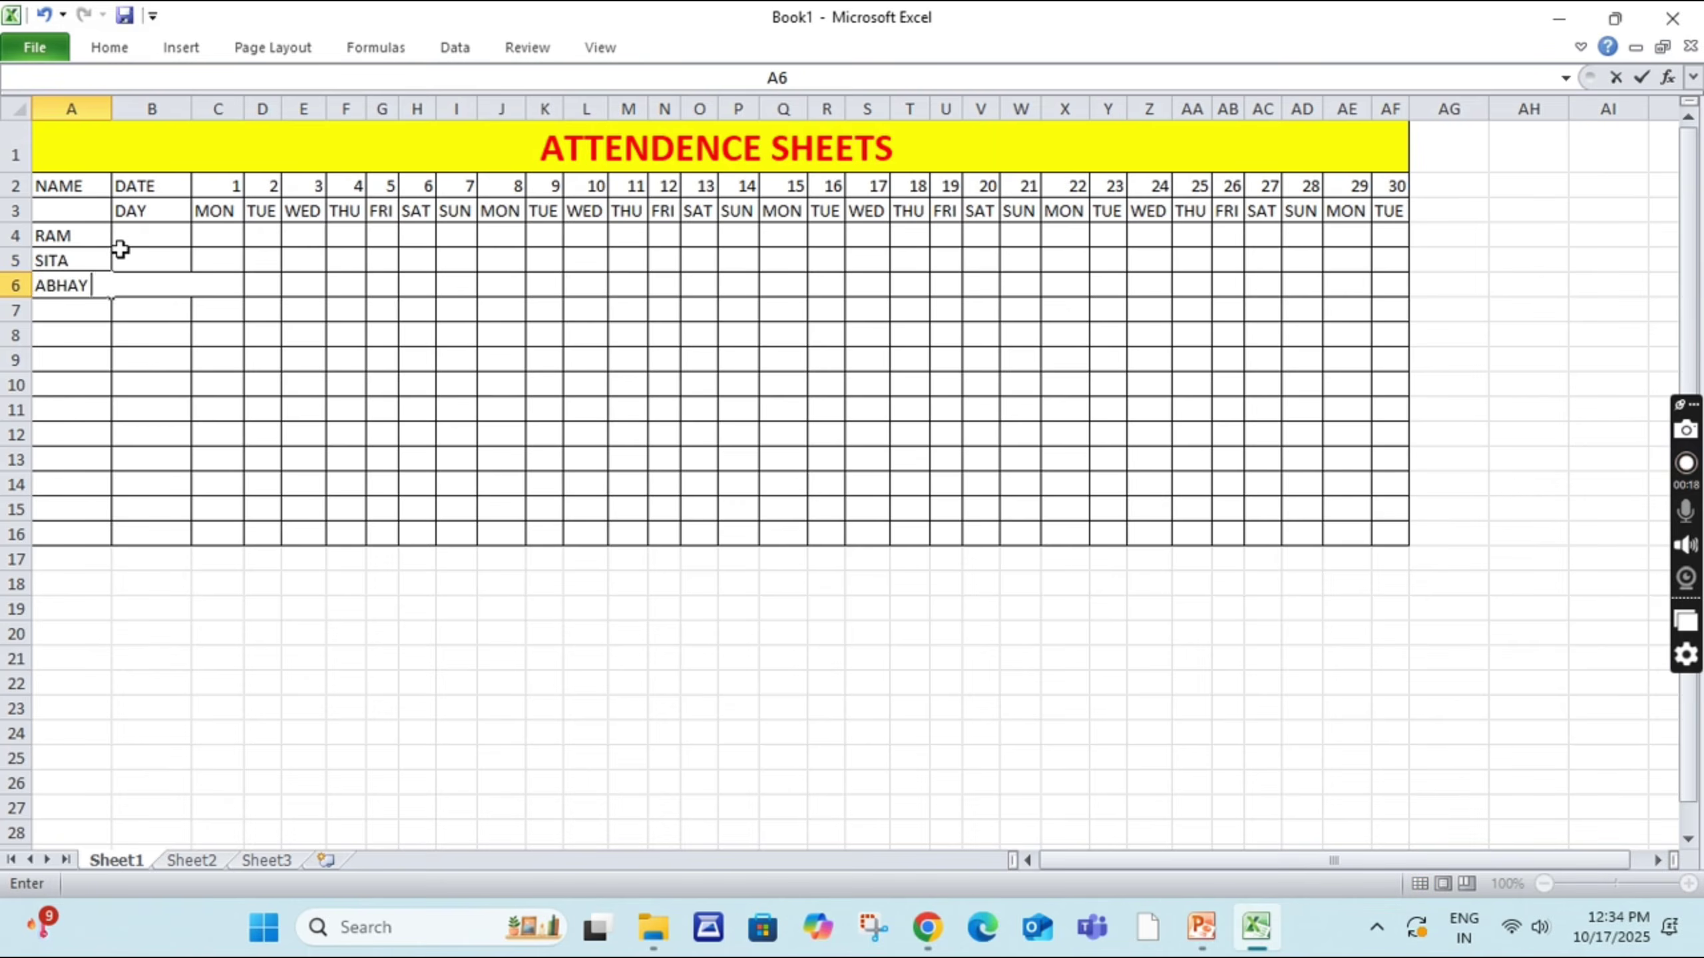
key(Return)
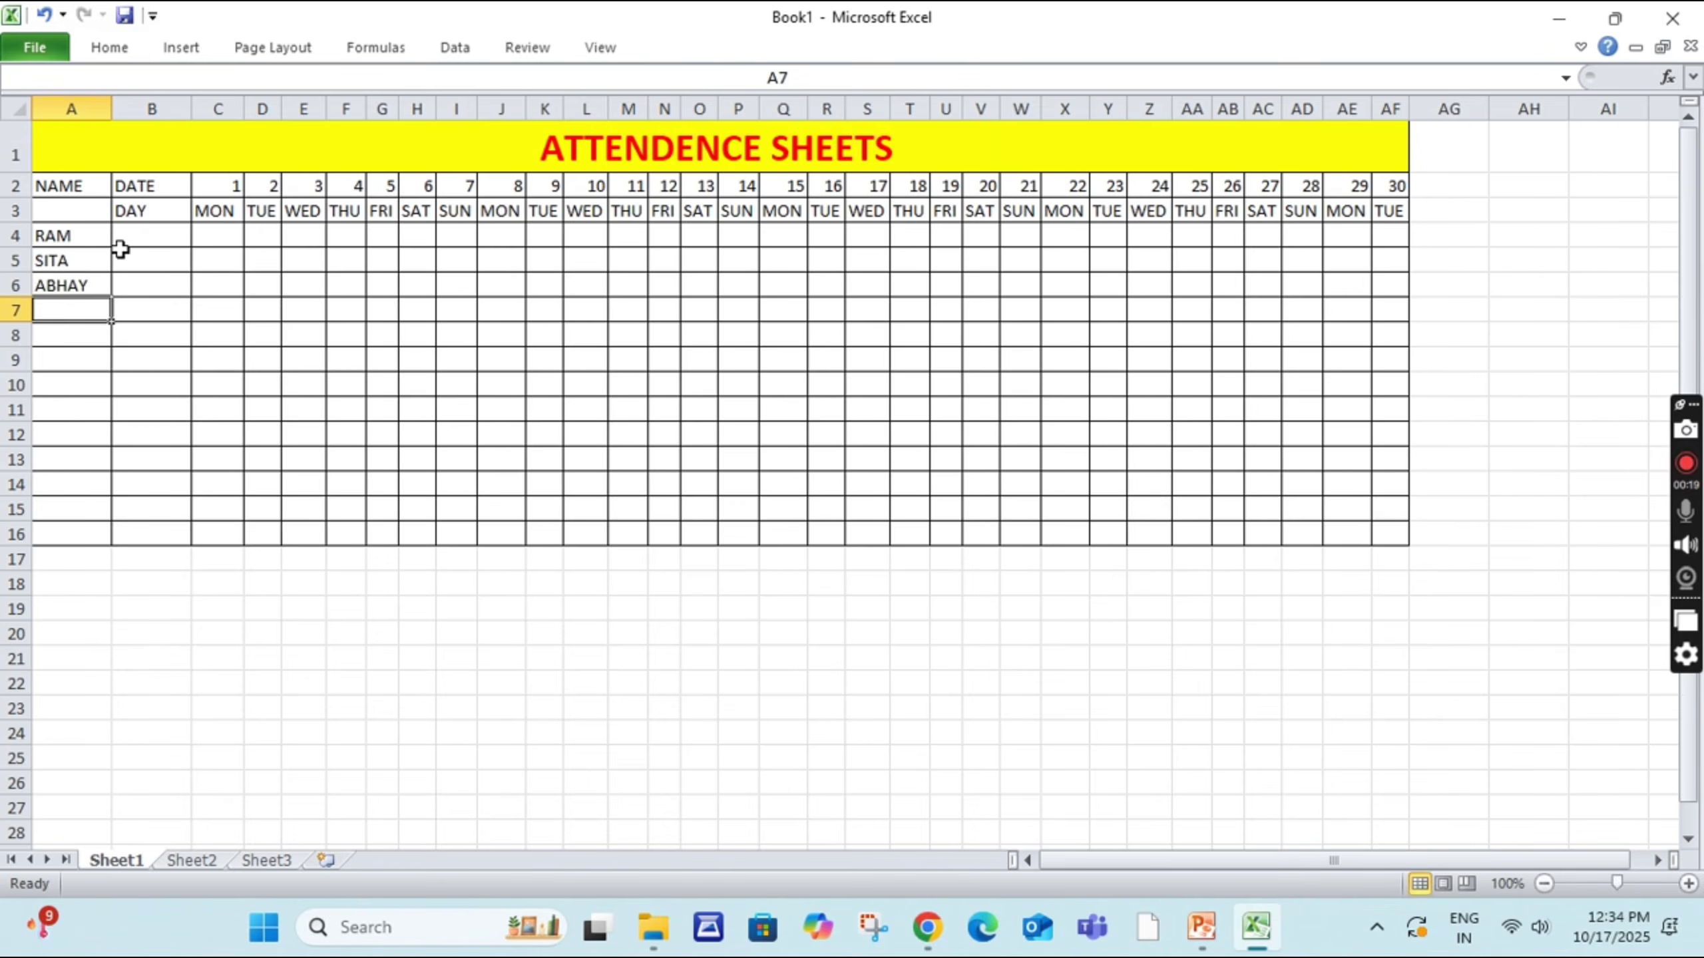
text(KARAN)
key(Return)
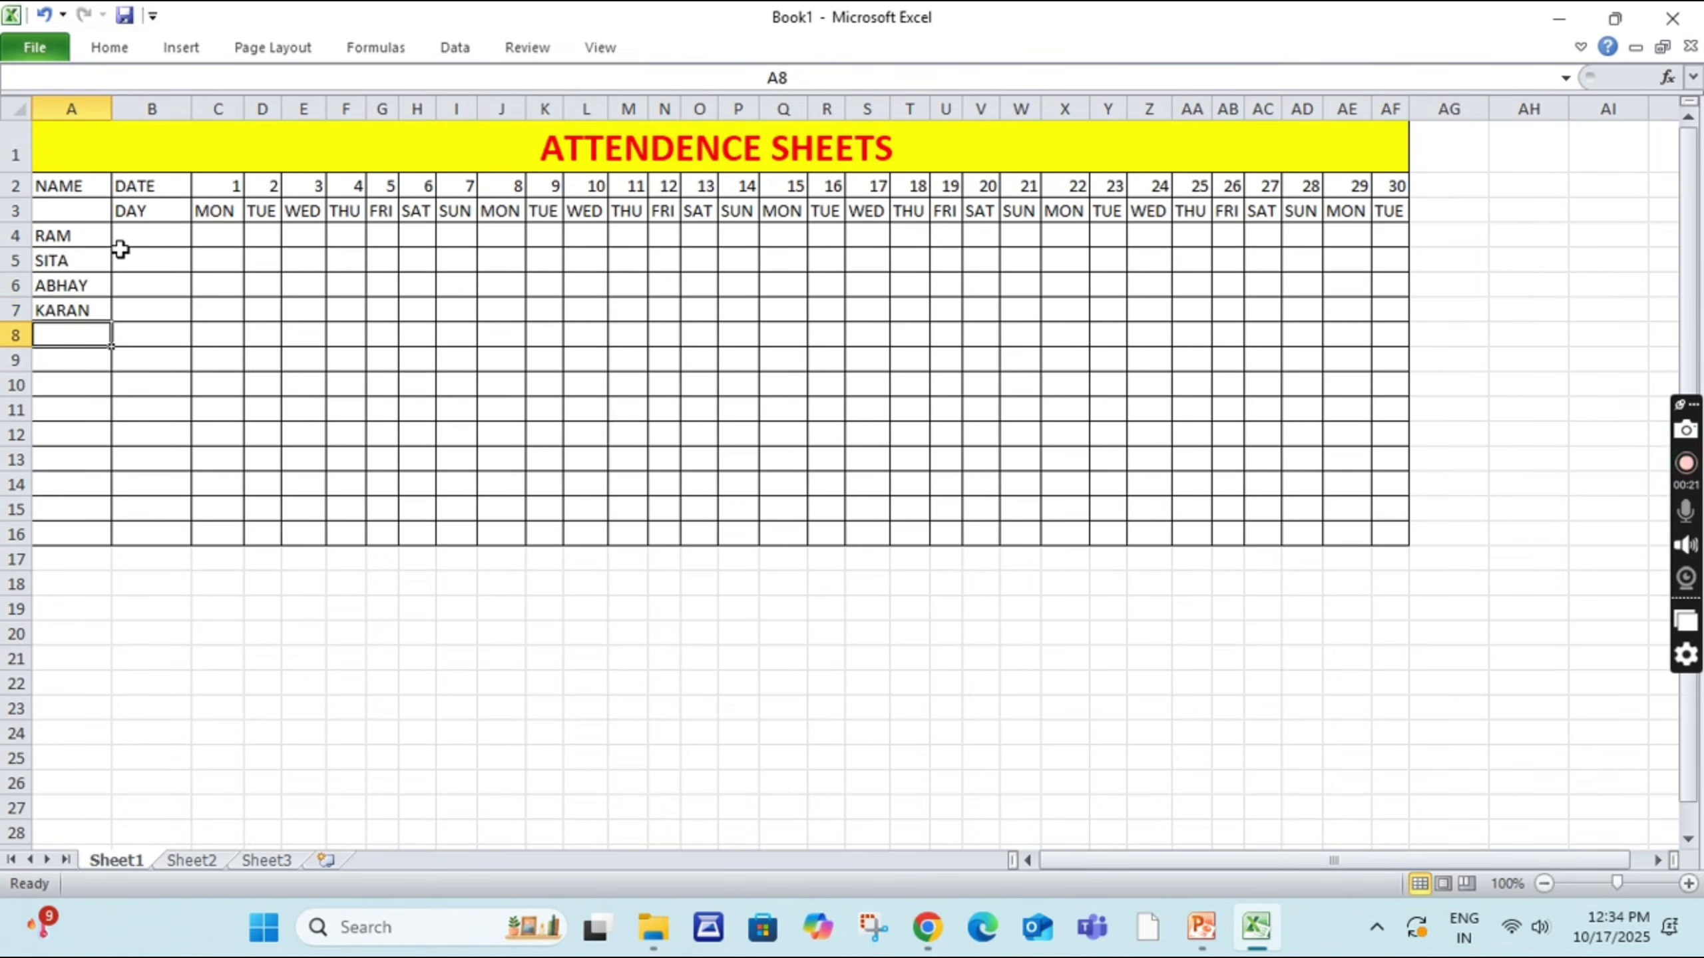
text(SACHIN)
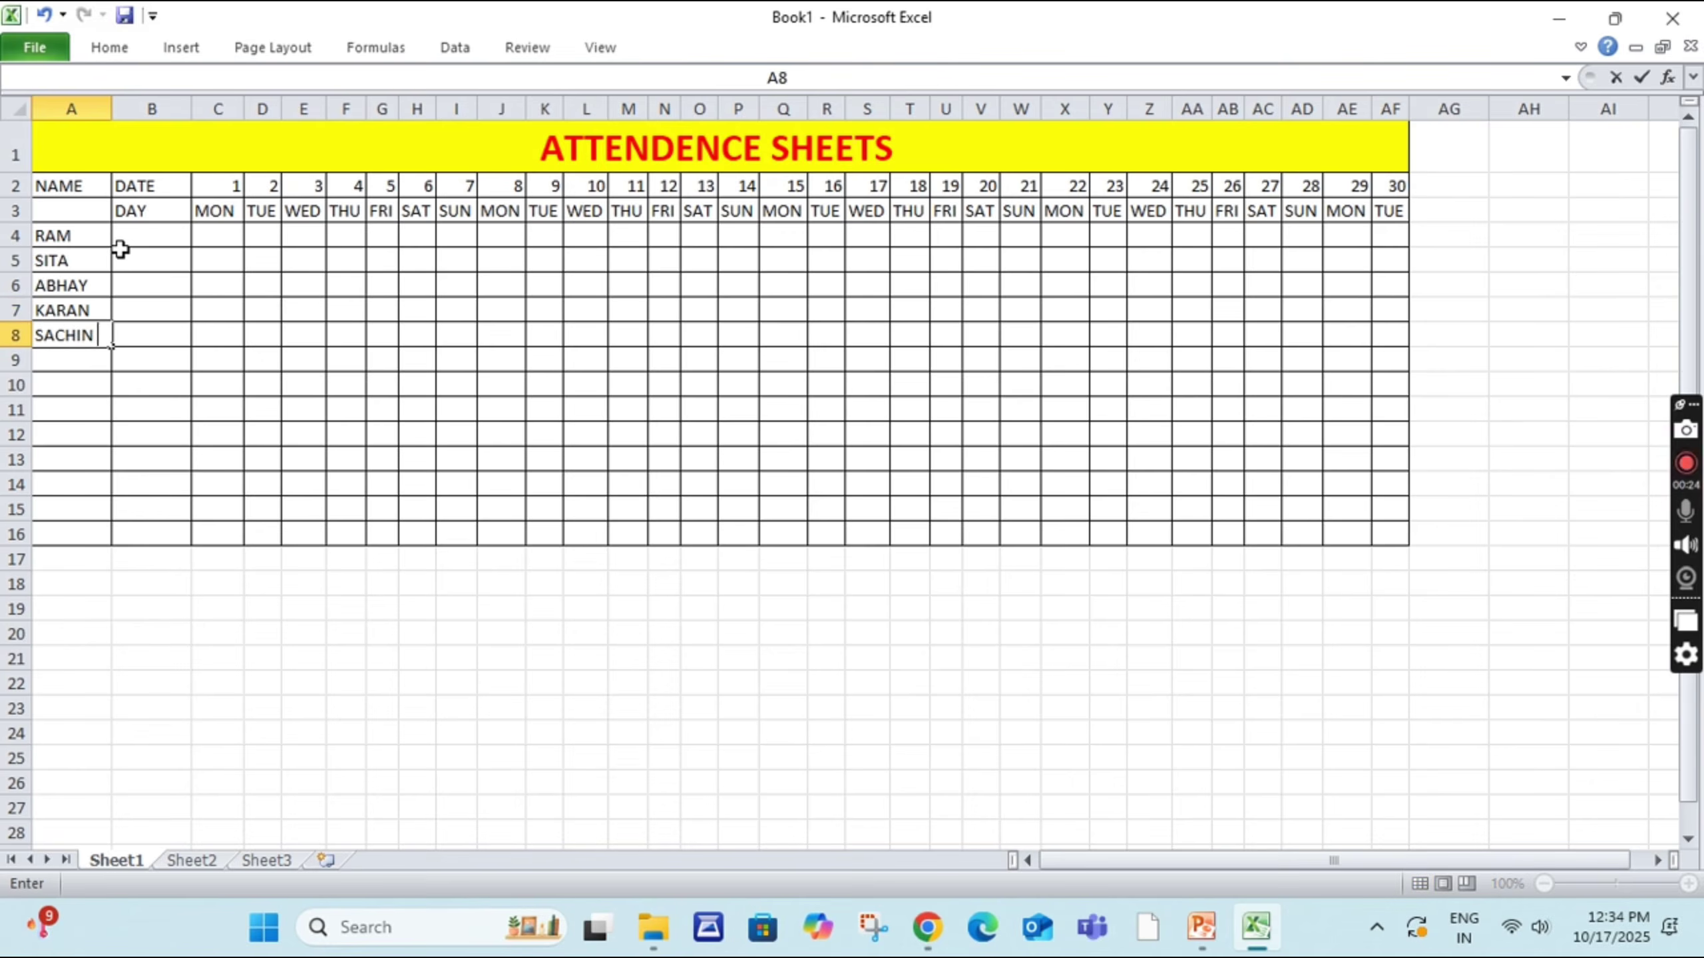
key(Return)
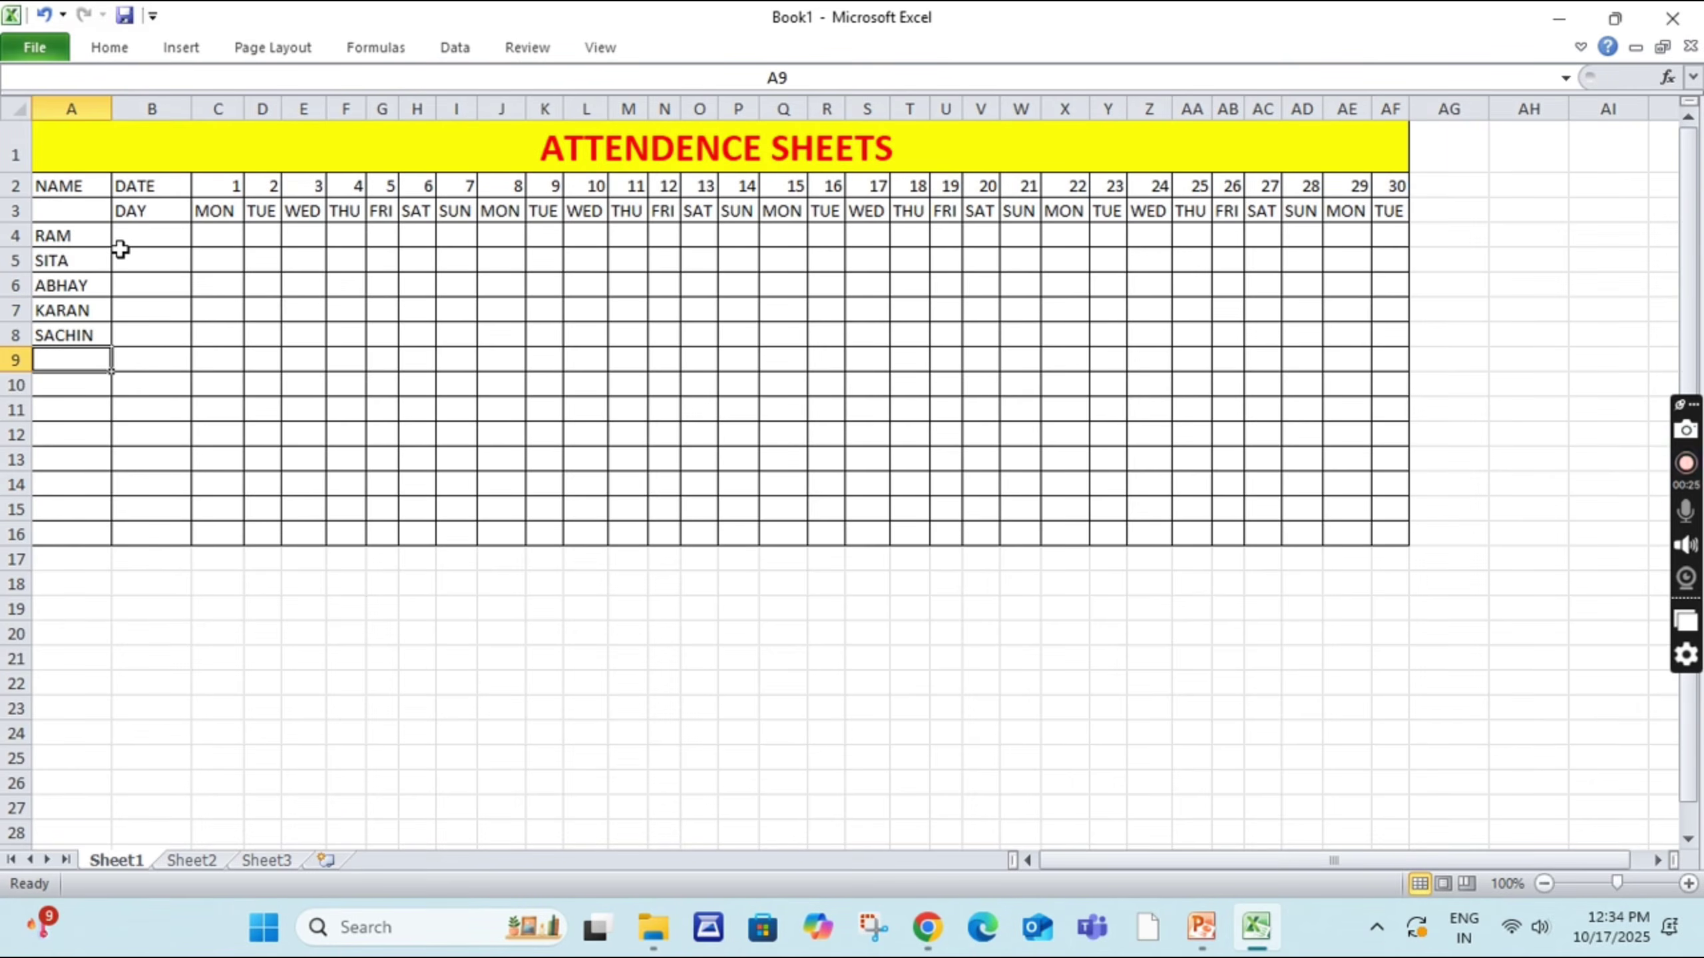
text(H)
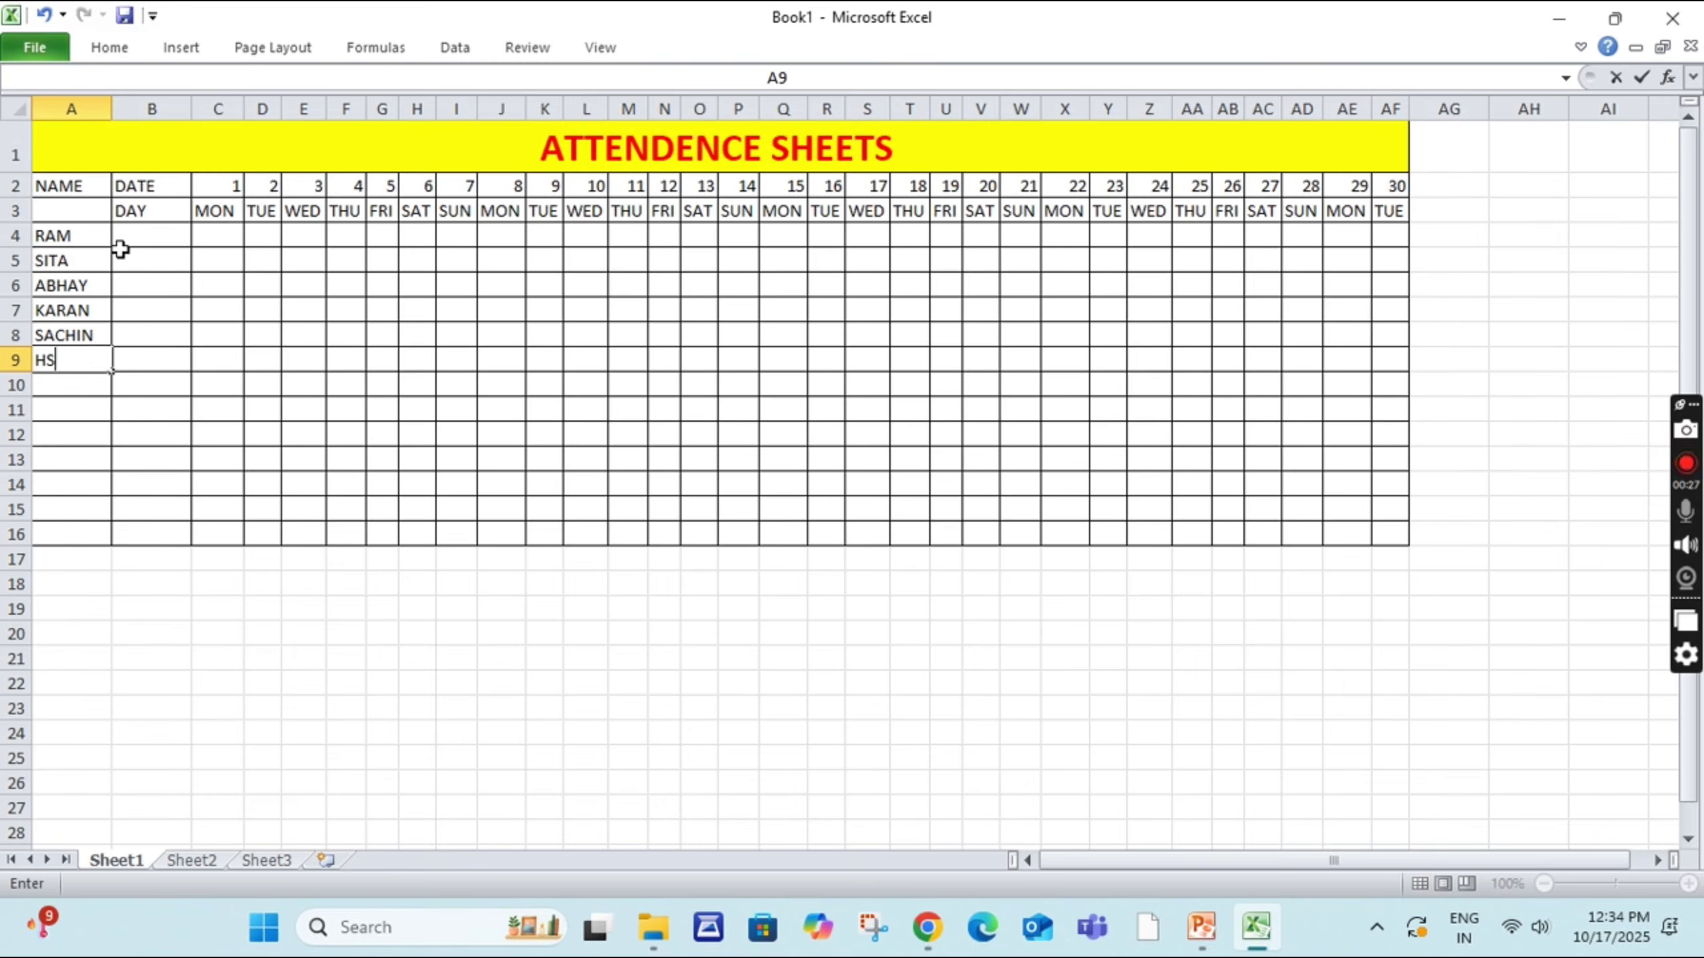
text(ASMAT)
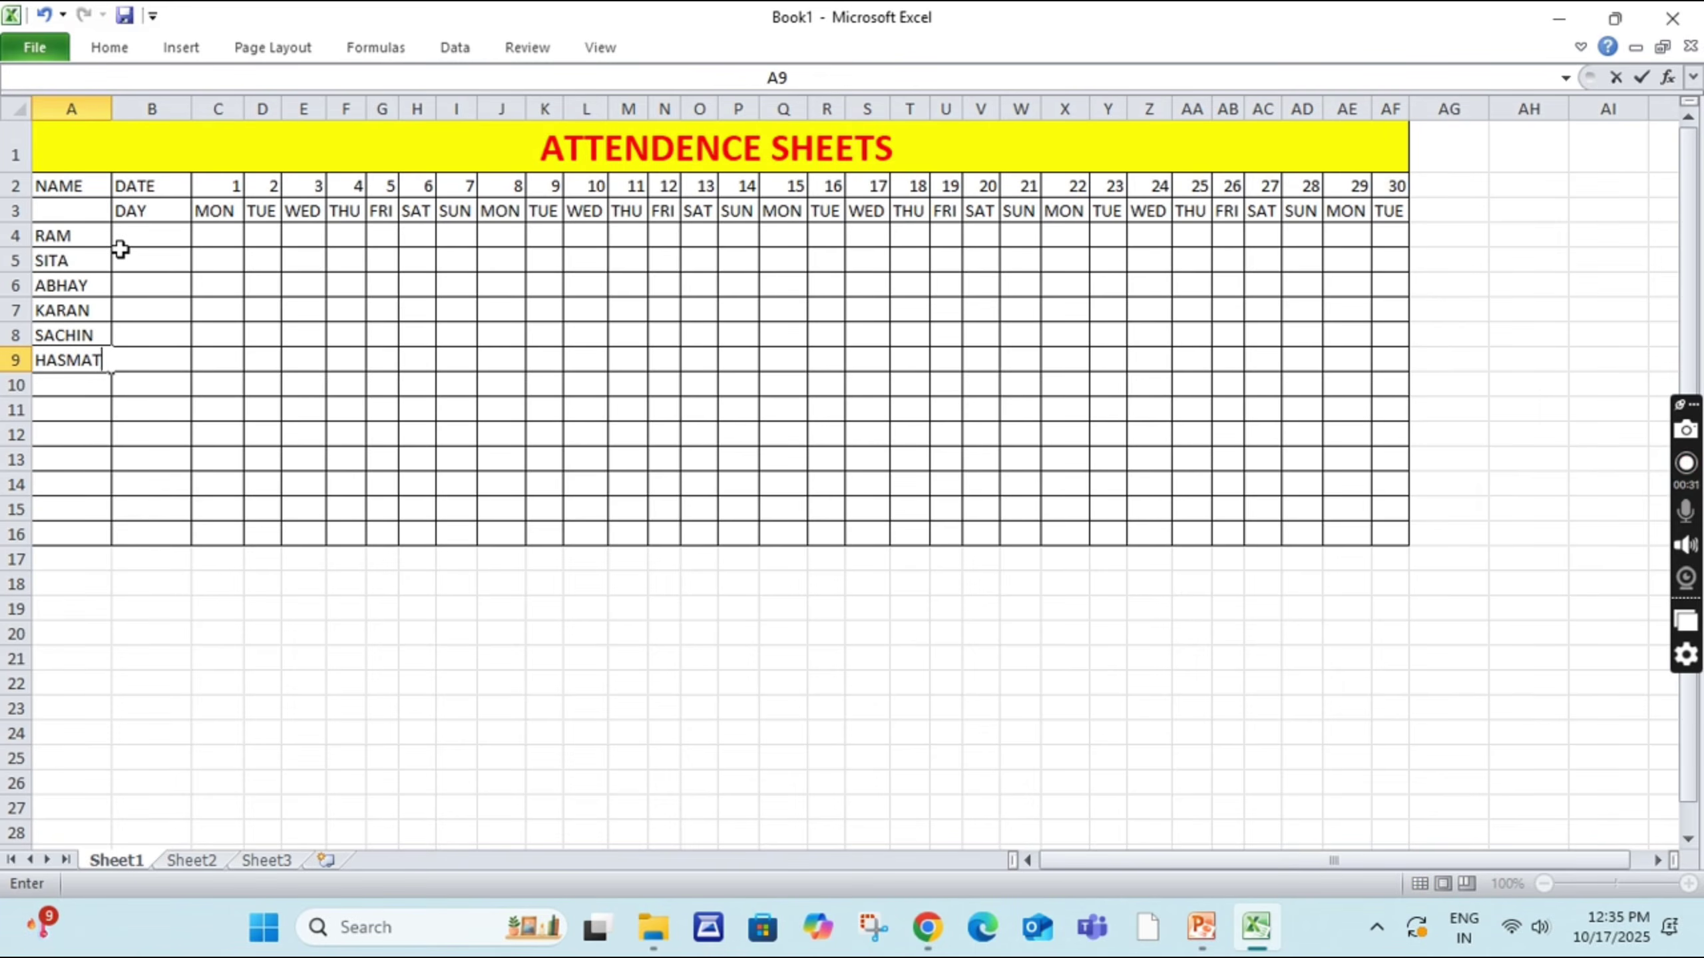
key(Return)
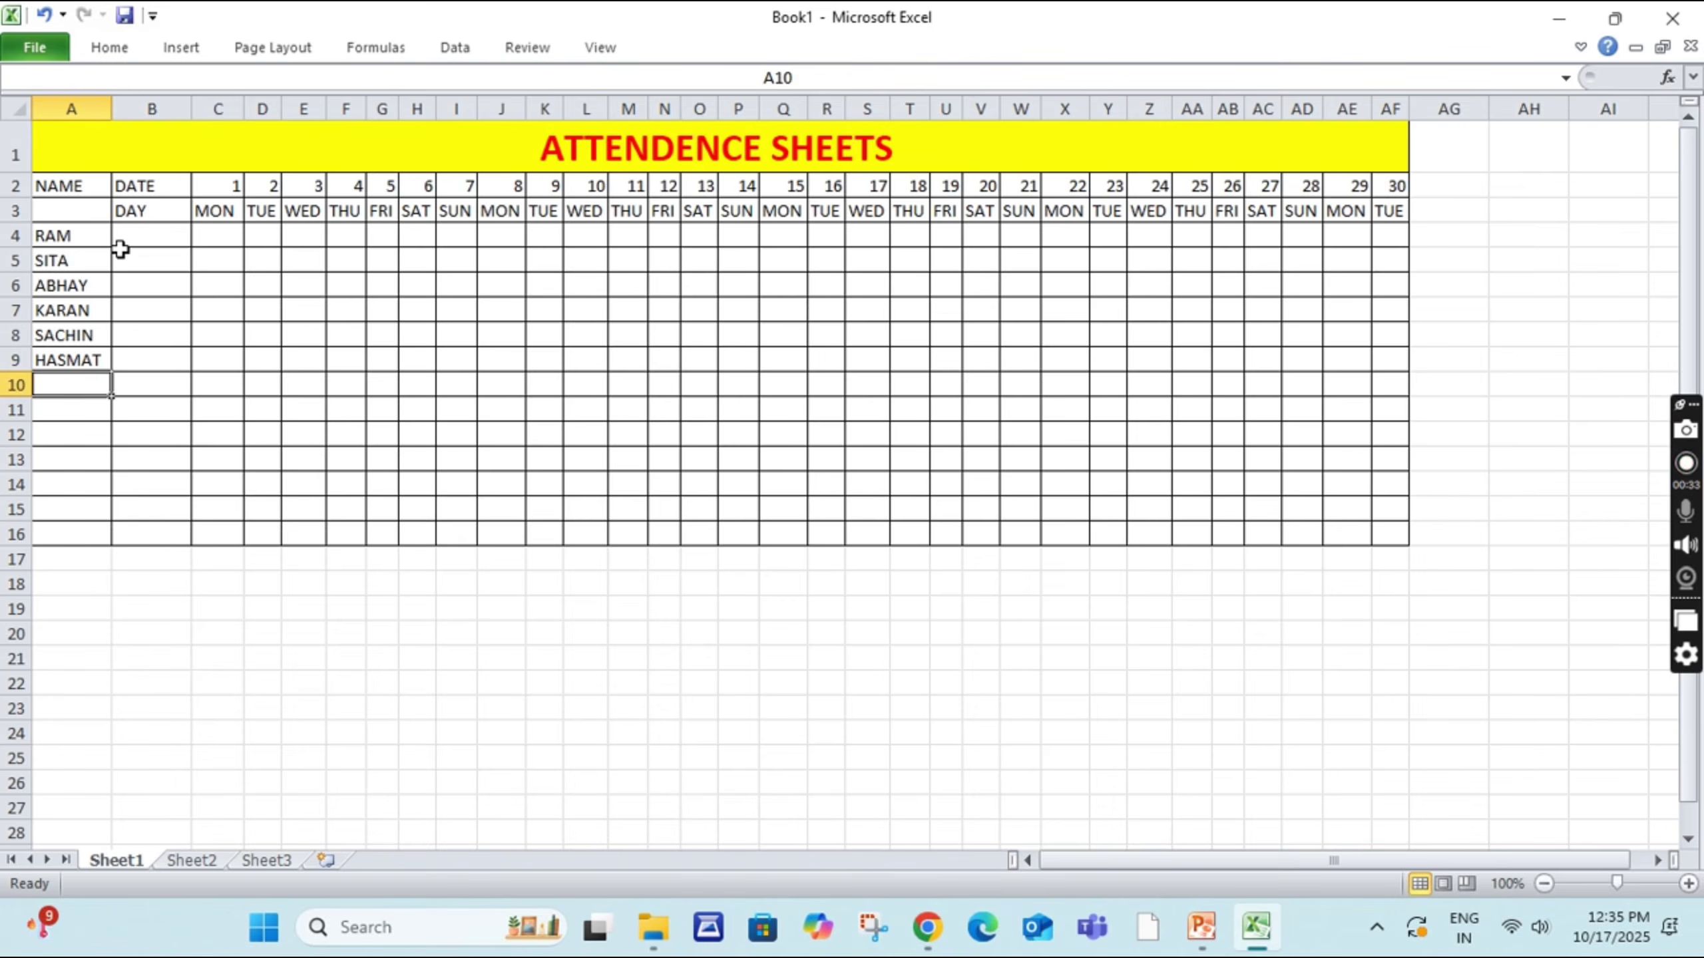
text(AASISH)
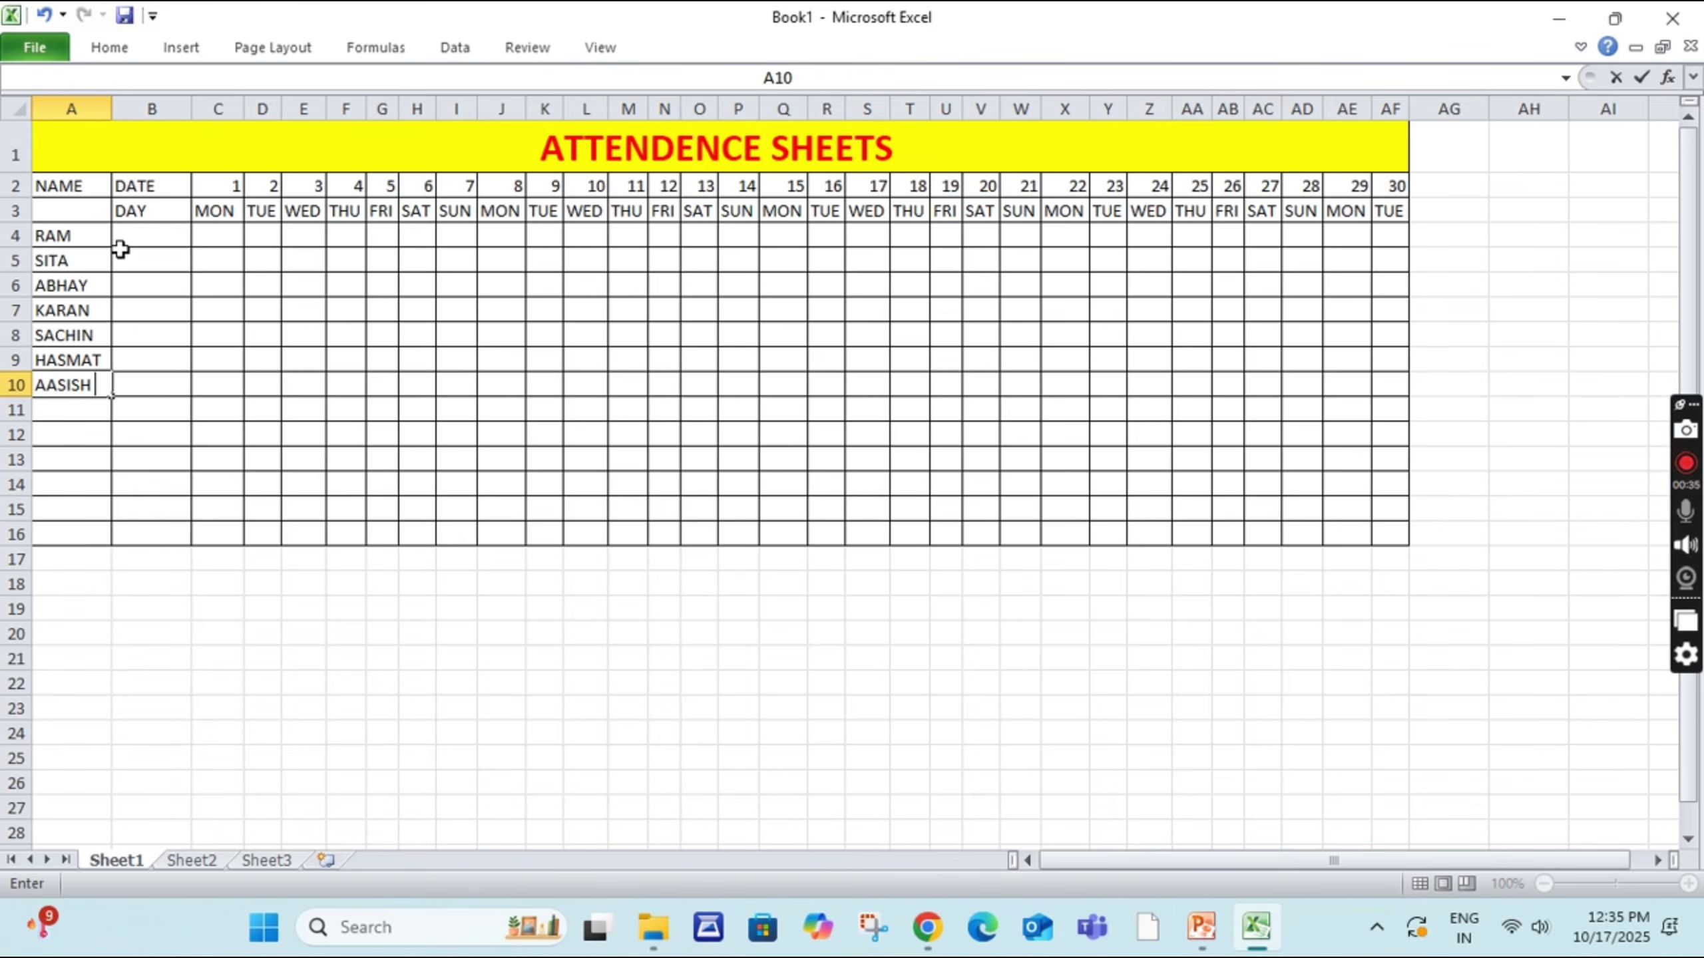
key(Return)
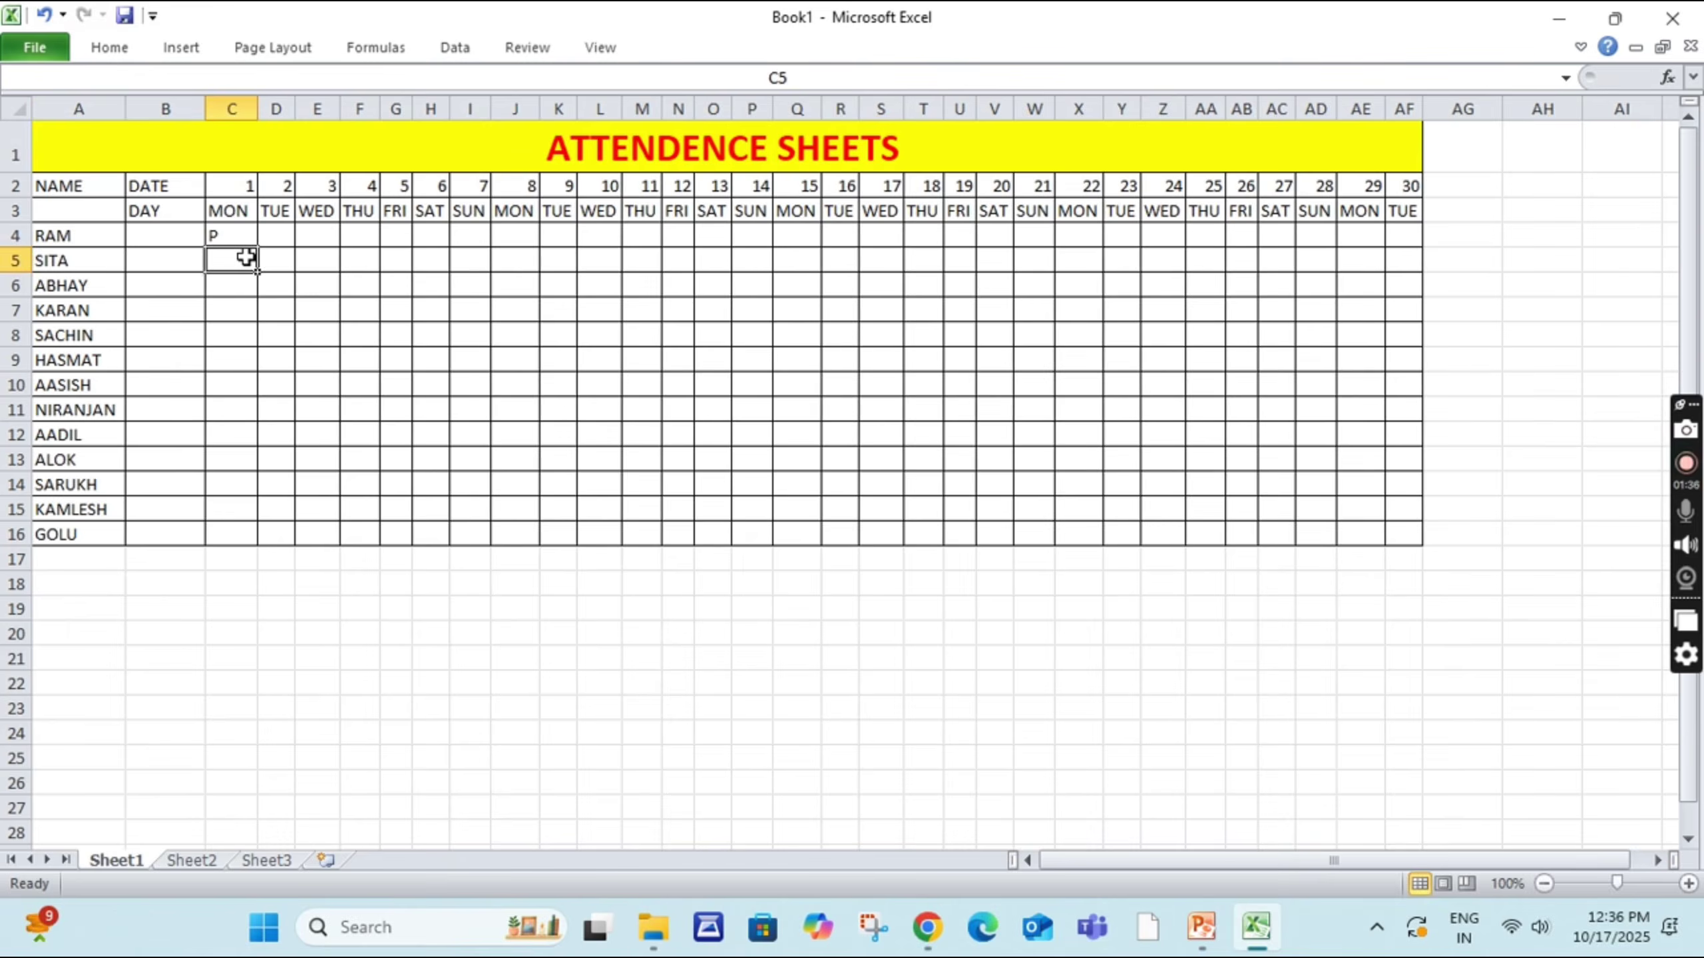
Step: Record the day 1 attendance marks: A in C5 and P in C6 through C10
text(A)
key(Return)
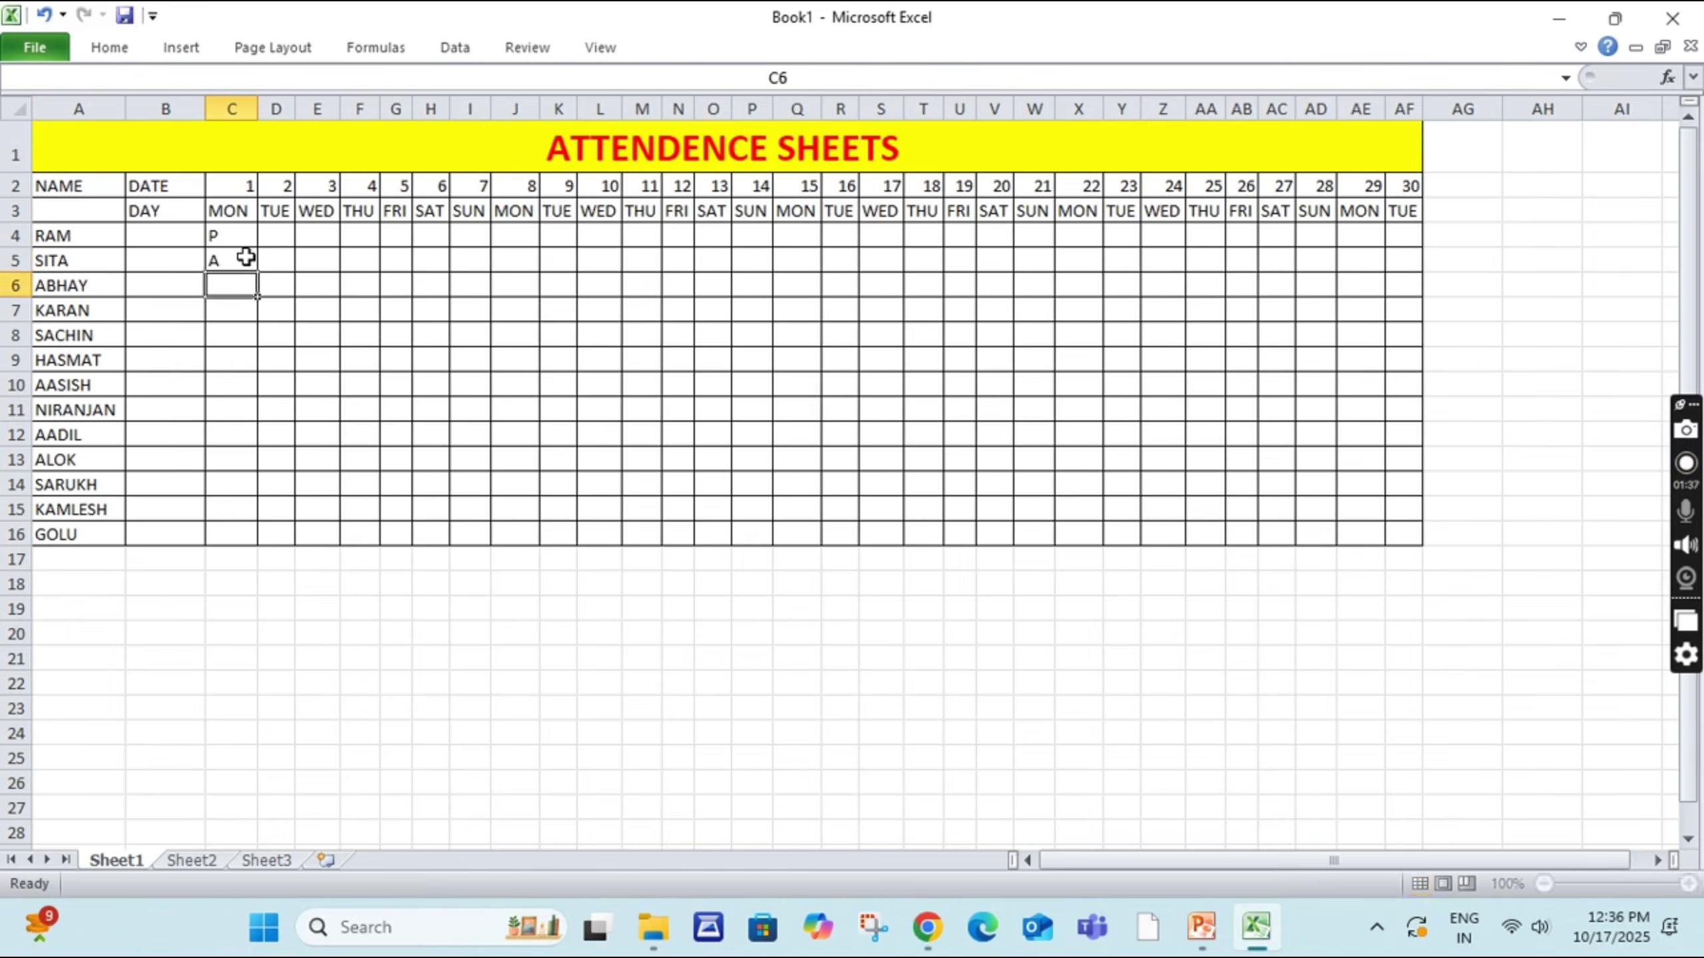
text(P)
key(Return)
text(P)
key(Return)
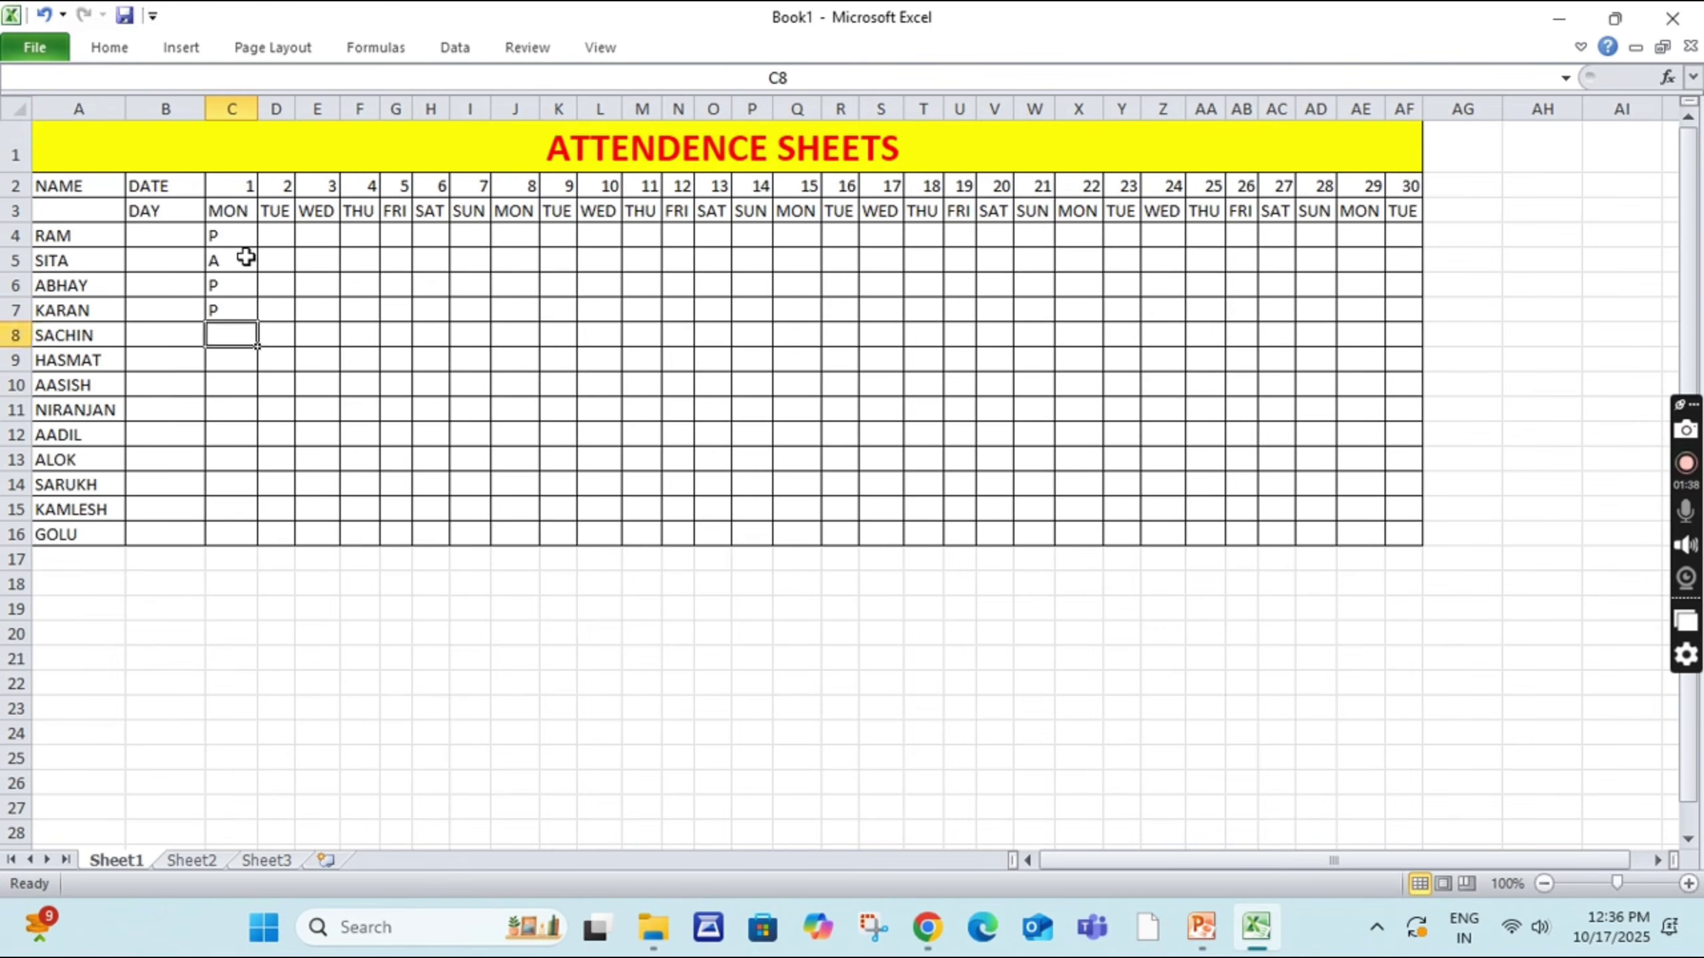
text(P)
key(Return)
text(P)
key(Return)
text(P)
key(Return)
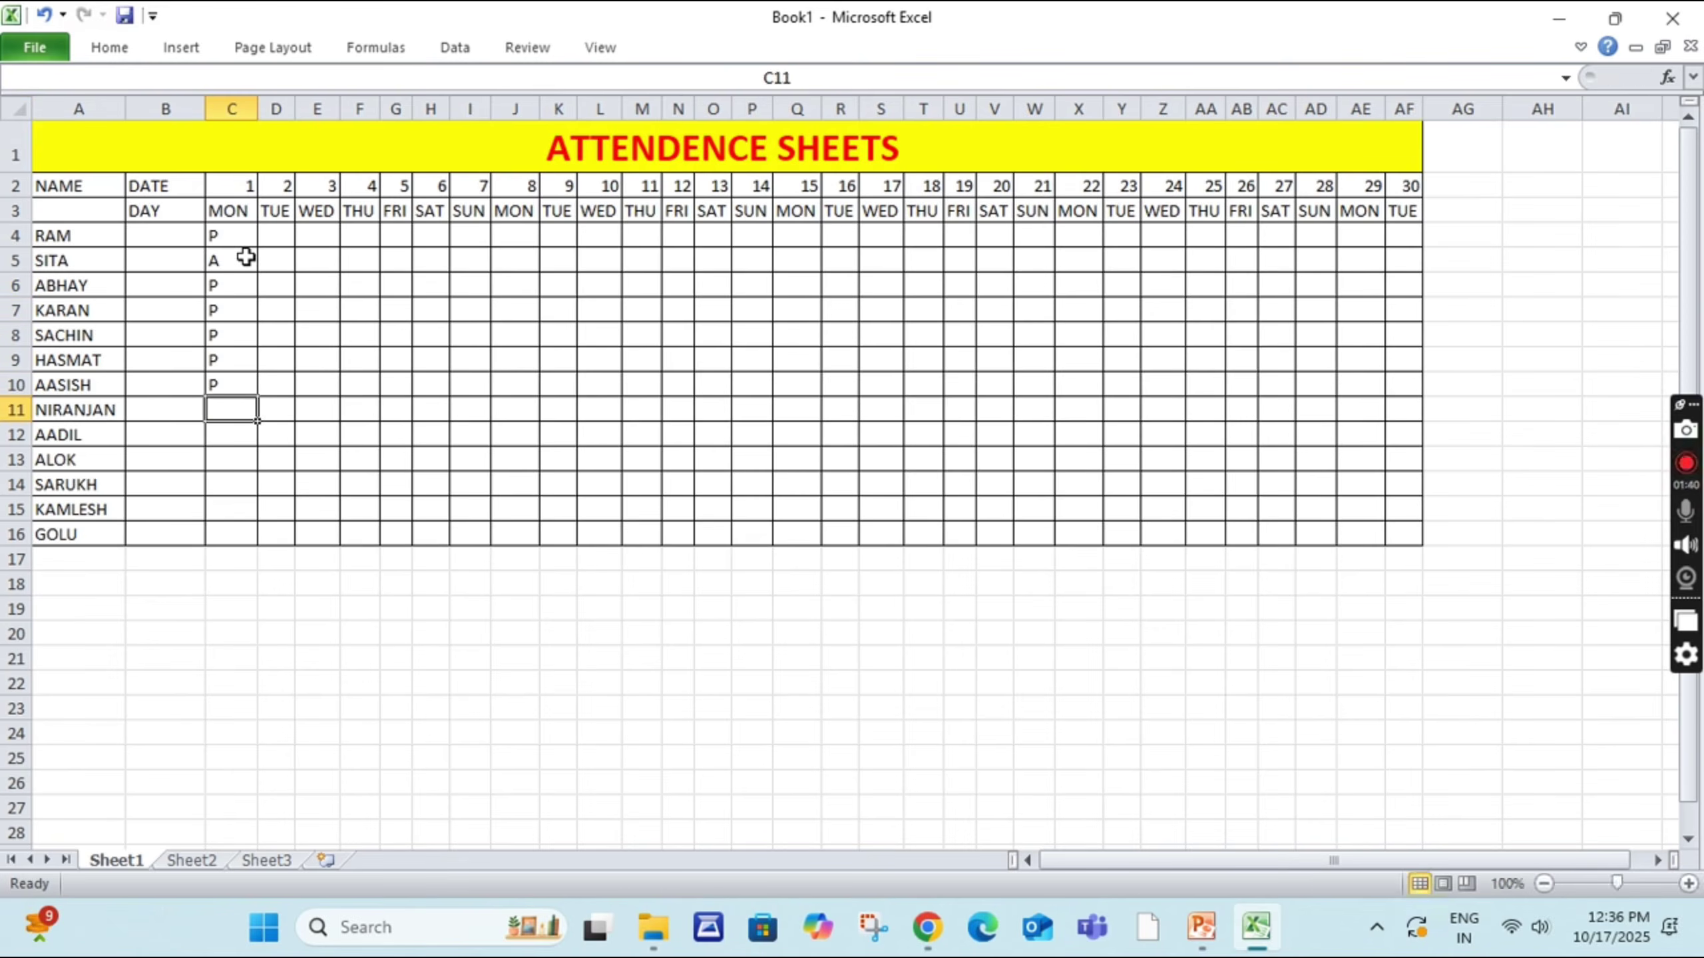
Step: Complete the day 1 attendance column with A in C11 through C16
text(A)
key(Return)
text(A)
key(Return)
text(A)
key(Return)
text(A)
key(Return)
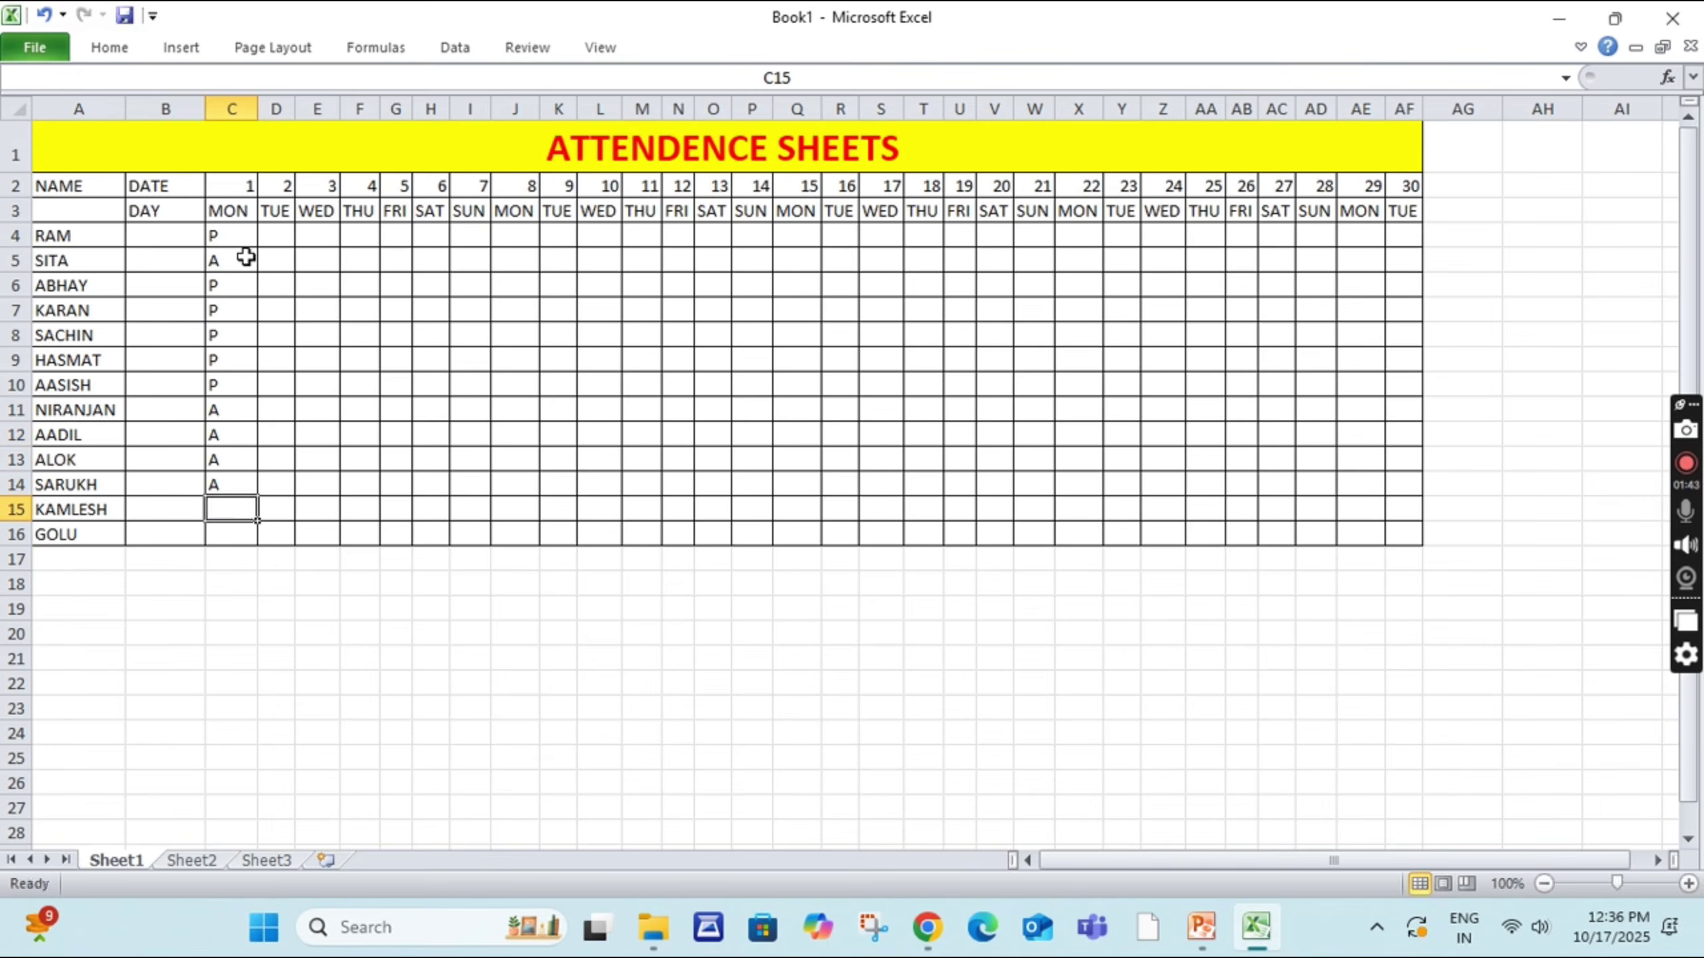
text(A)
key(Return)
text(A)
key(Up)
Step: Record the day 2 attendance marks from D4 through D10, alternating P and A and starting with P
key(Up)
key(Up)
key(Up)
key(Up)
key(Up)
key(Up)
key(Up)
key(Up)
key(Up)
key(Up)
key(Up)
key(Right)
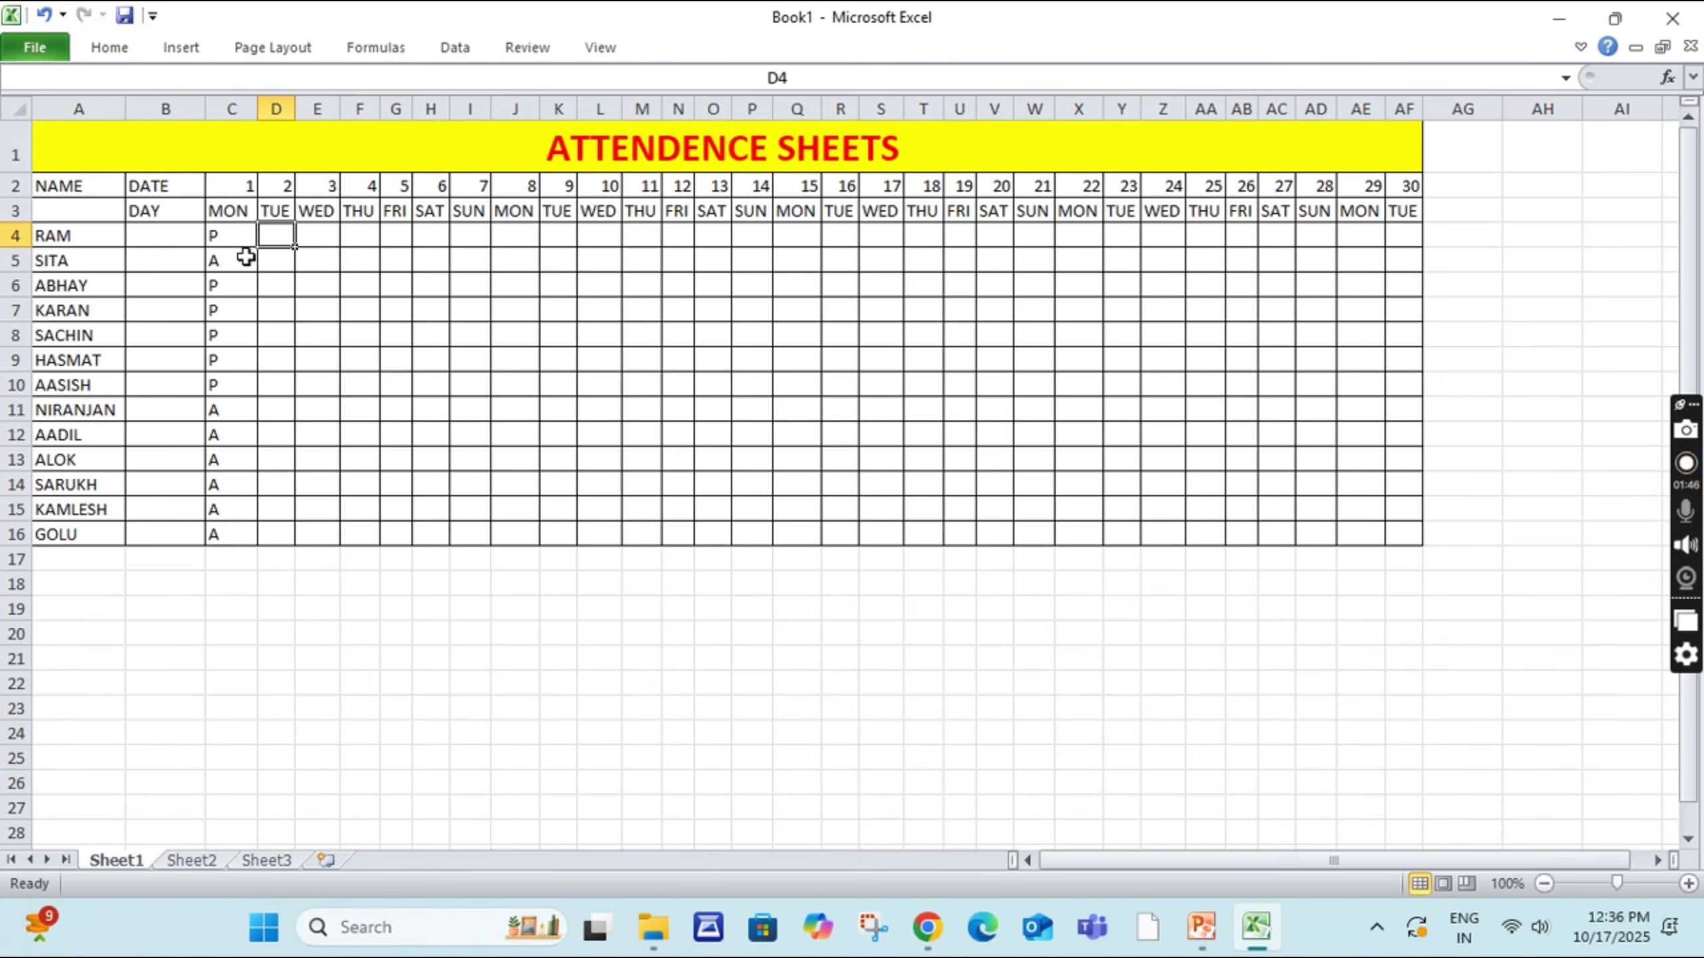
text(P)
key(Return)
text(A)
key(Return)
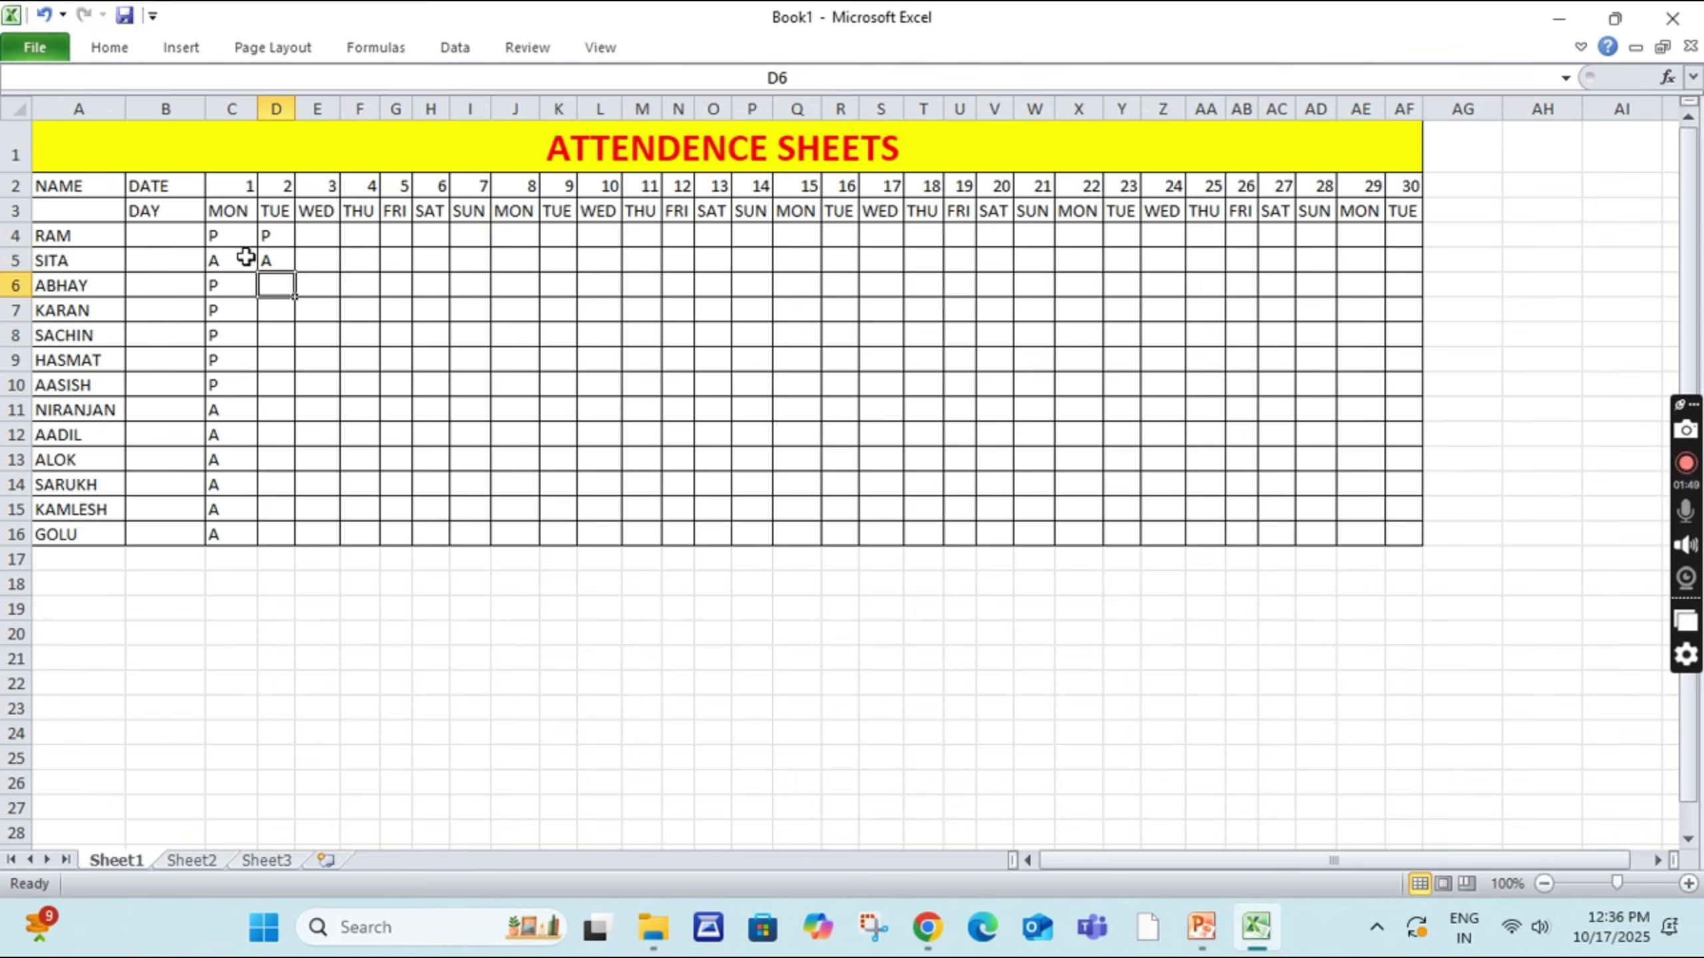
text(P)
key(Return)
text(P)
key(Return)
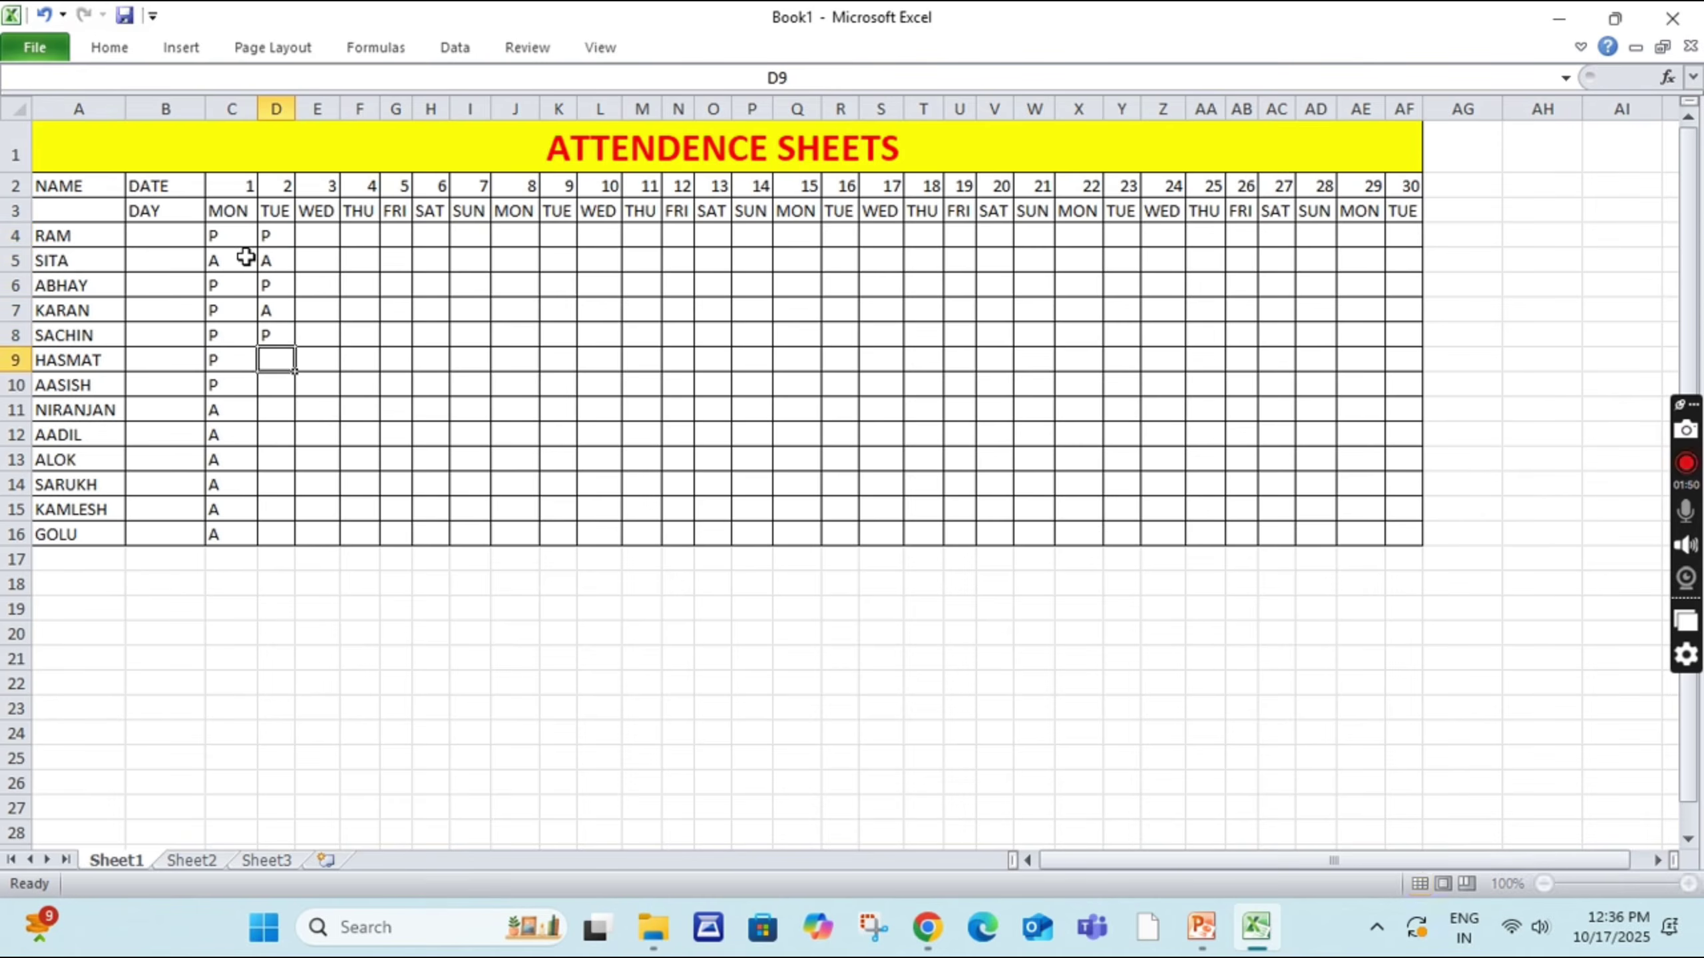
text(A)
key(Return)
text(P)
key(Return)
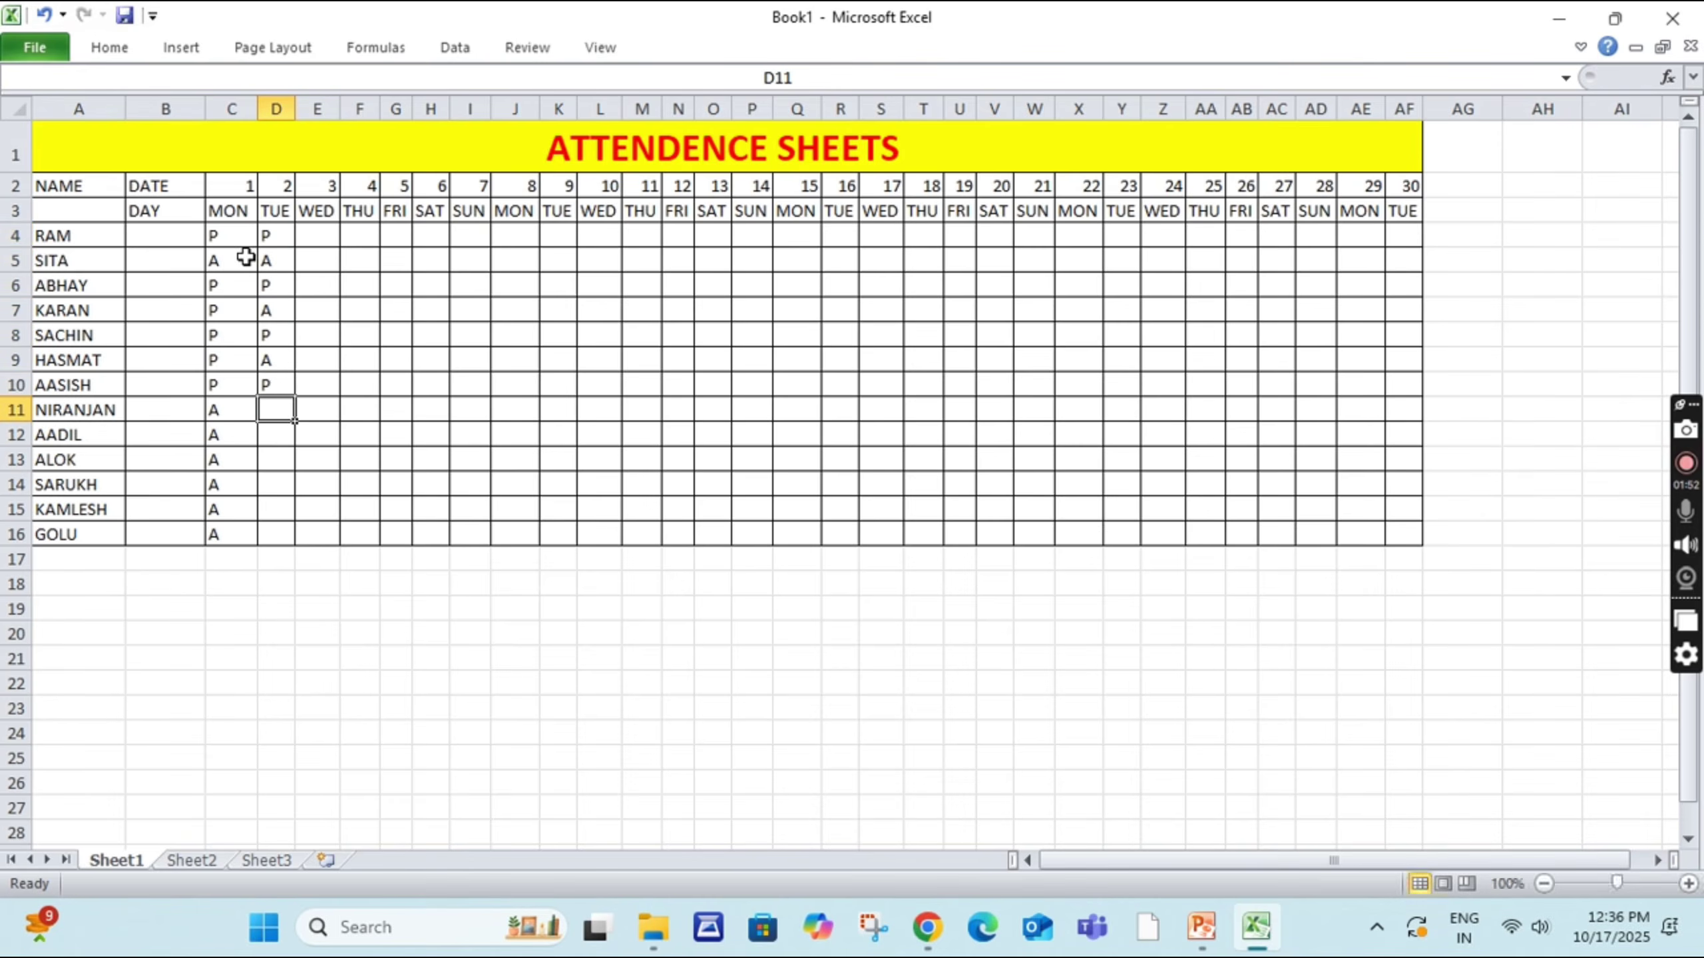
Step: Complete the day 2 attendance column with A in D11 and P in D12 through D16
text(A)
key(Return)
text(P)
key(Return)
text(P)
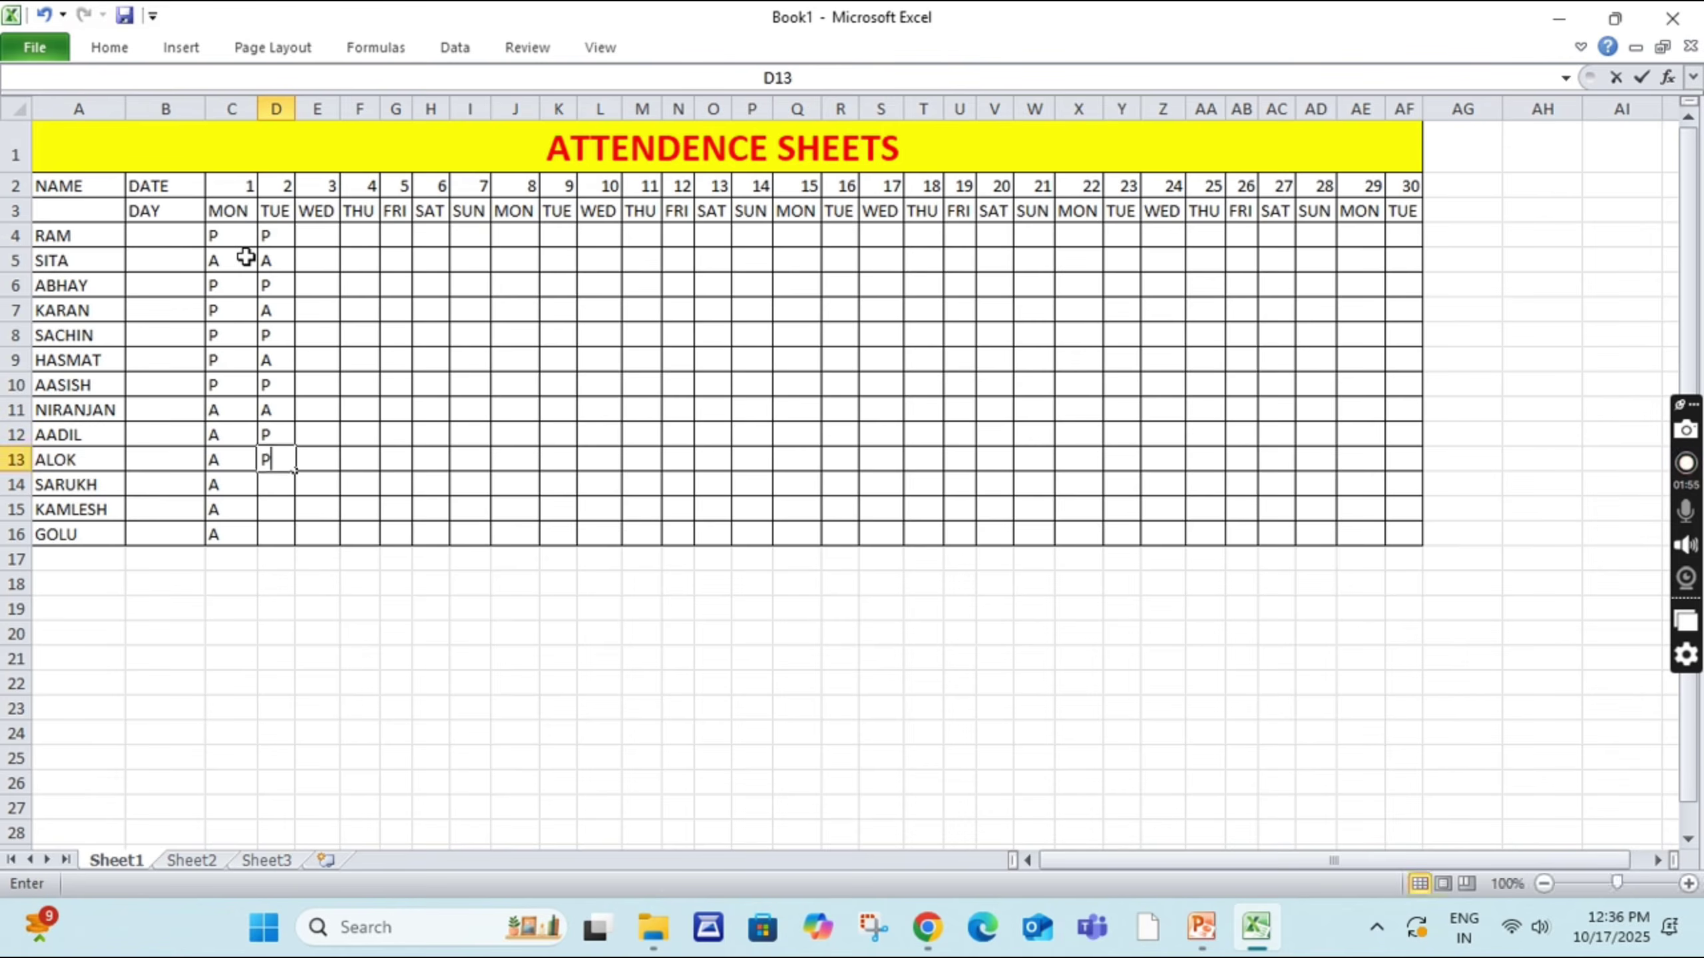
key(Return)
text(P)
key(Return)
text(P)
key(Return)
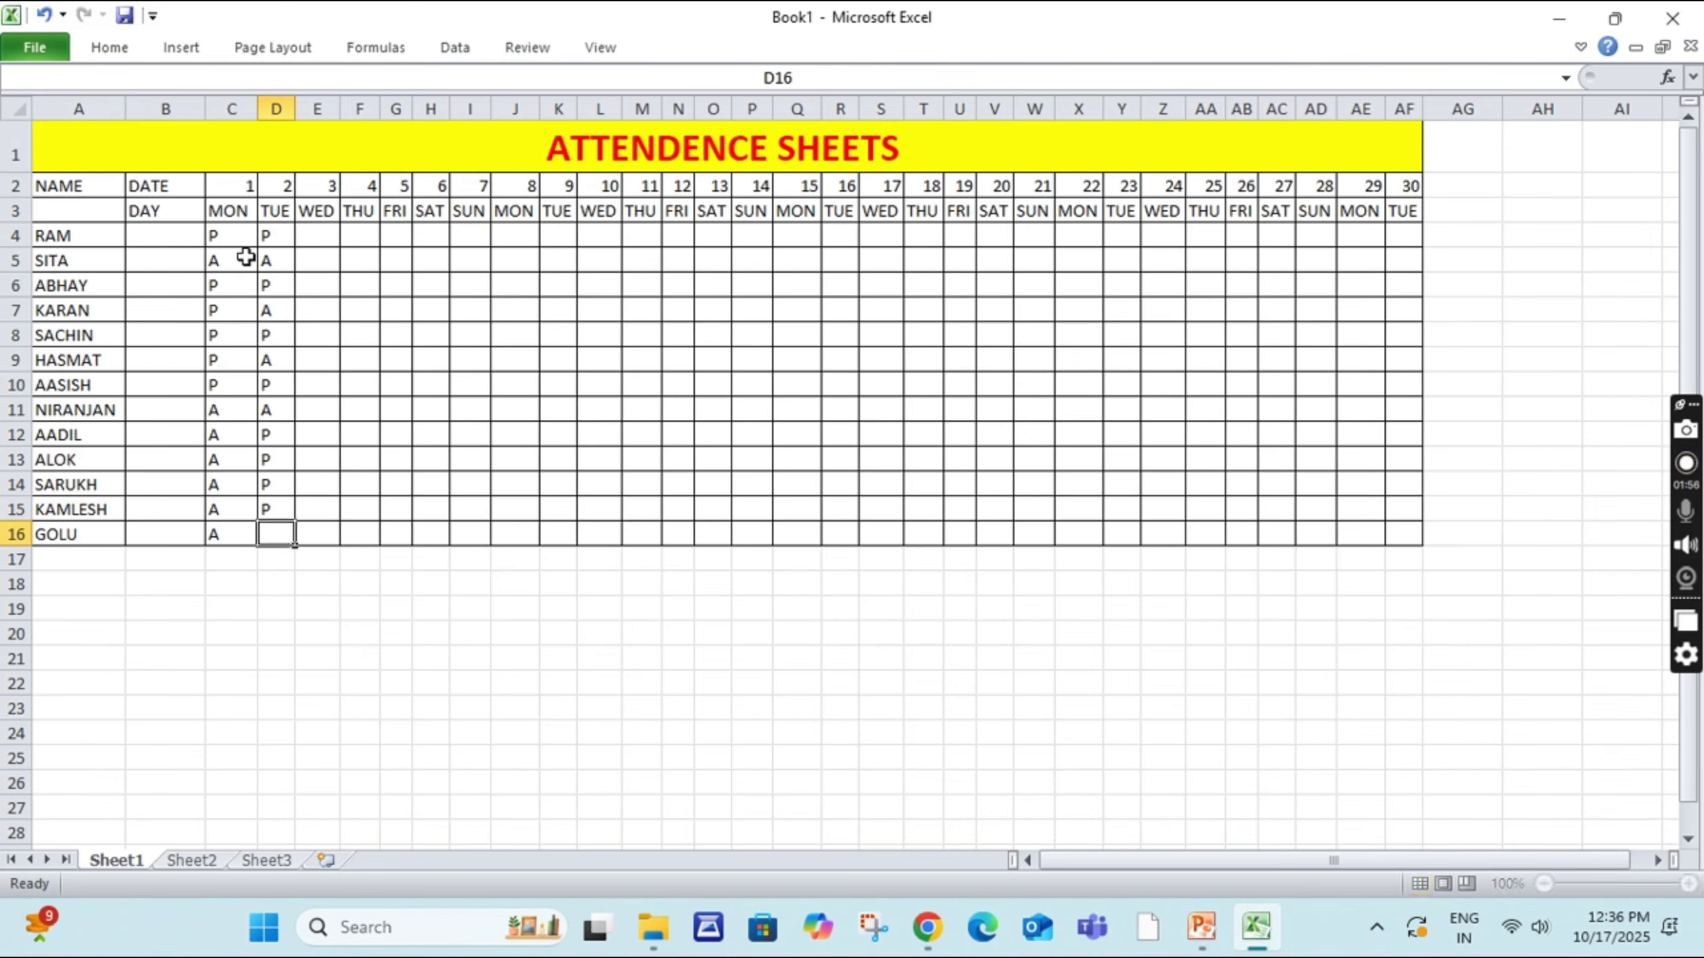
text(P)
key(Return)
Step: Fill the day 3 attendance column with P for every attendee, from E4 through E16
key(Up)
key(Up)
key(Up)
key(Up)
key(Up)
key(Up)
key(Up)
key(Up)
key(Up)
key(Up)
key(Up)
key(Up)
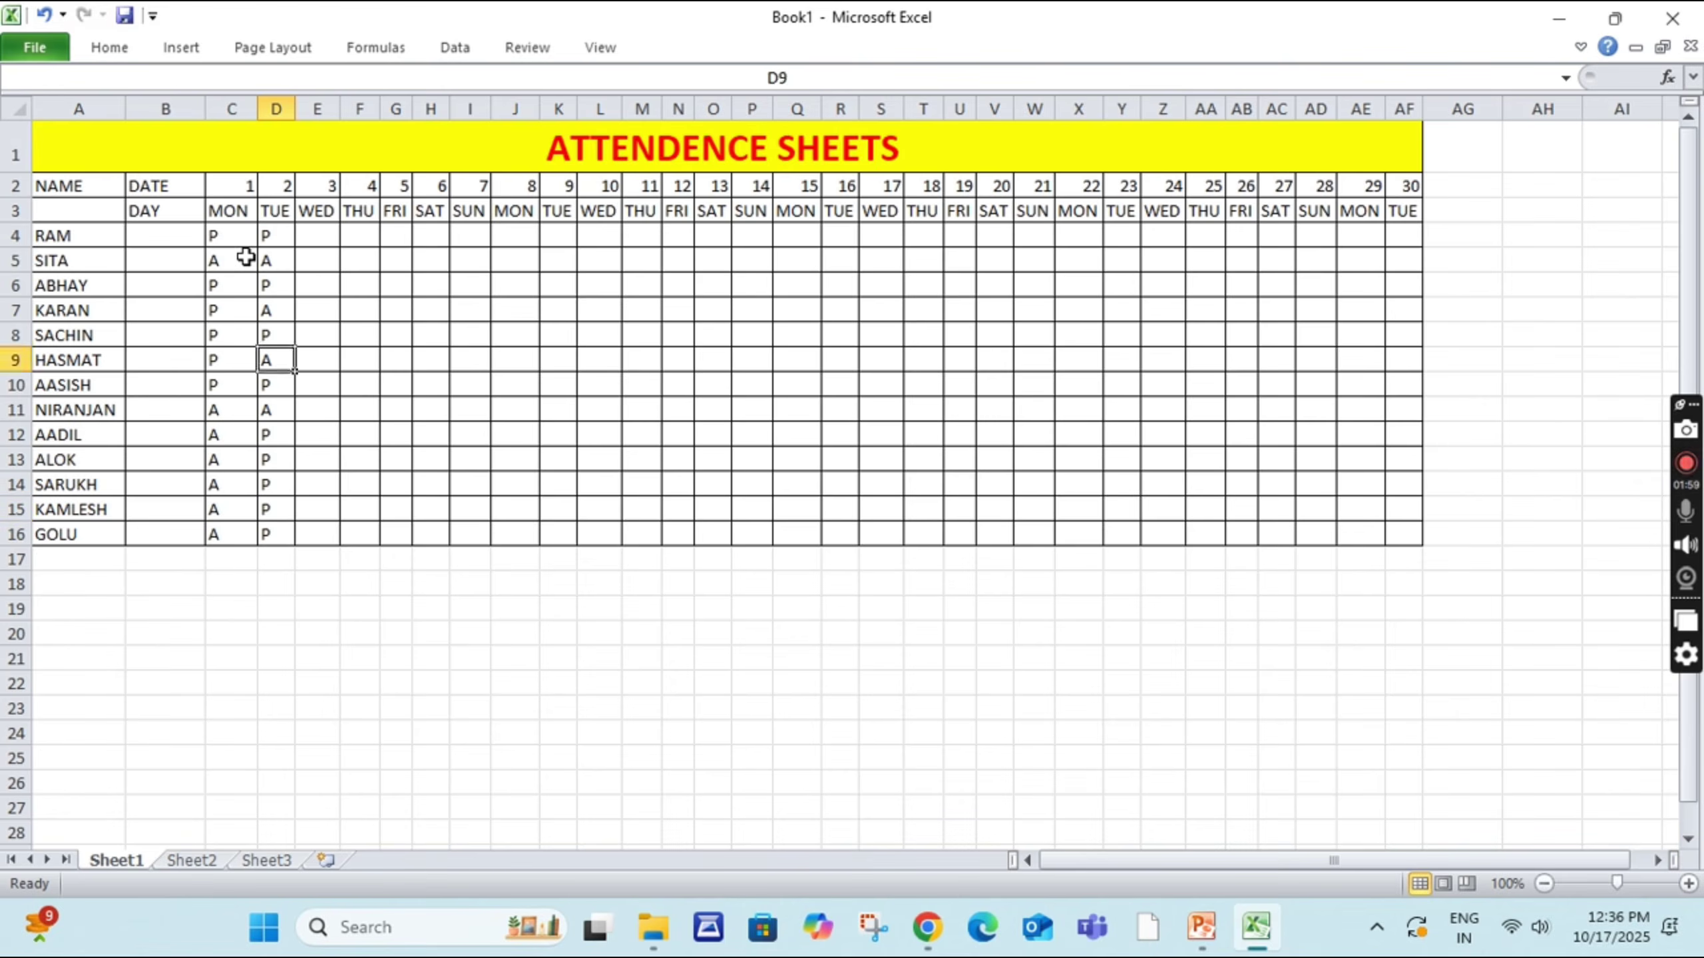
key(Right)
key(Up)
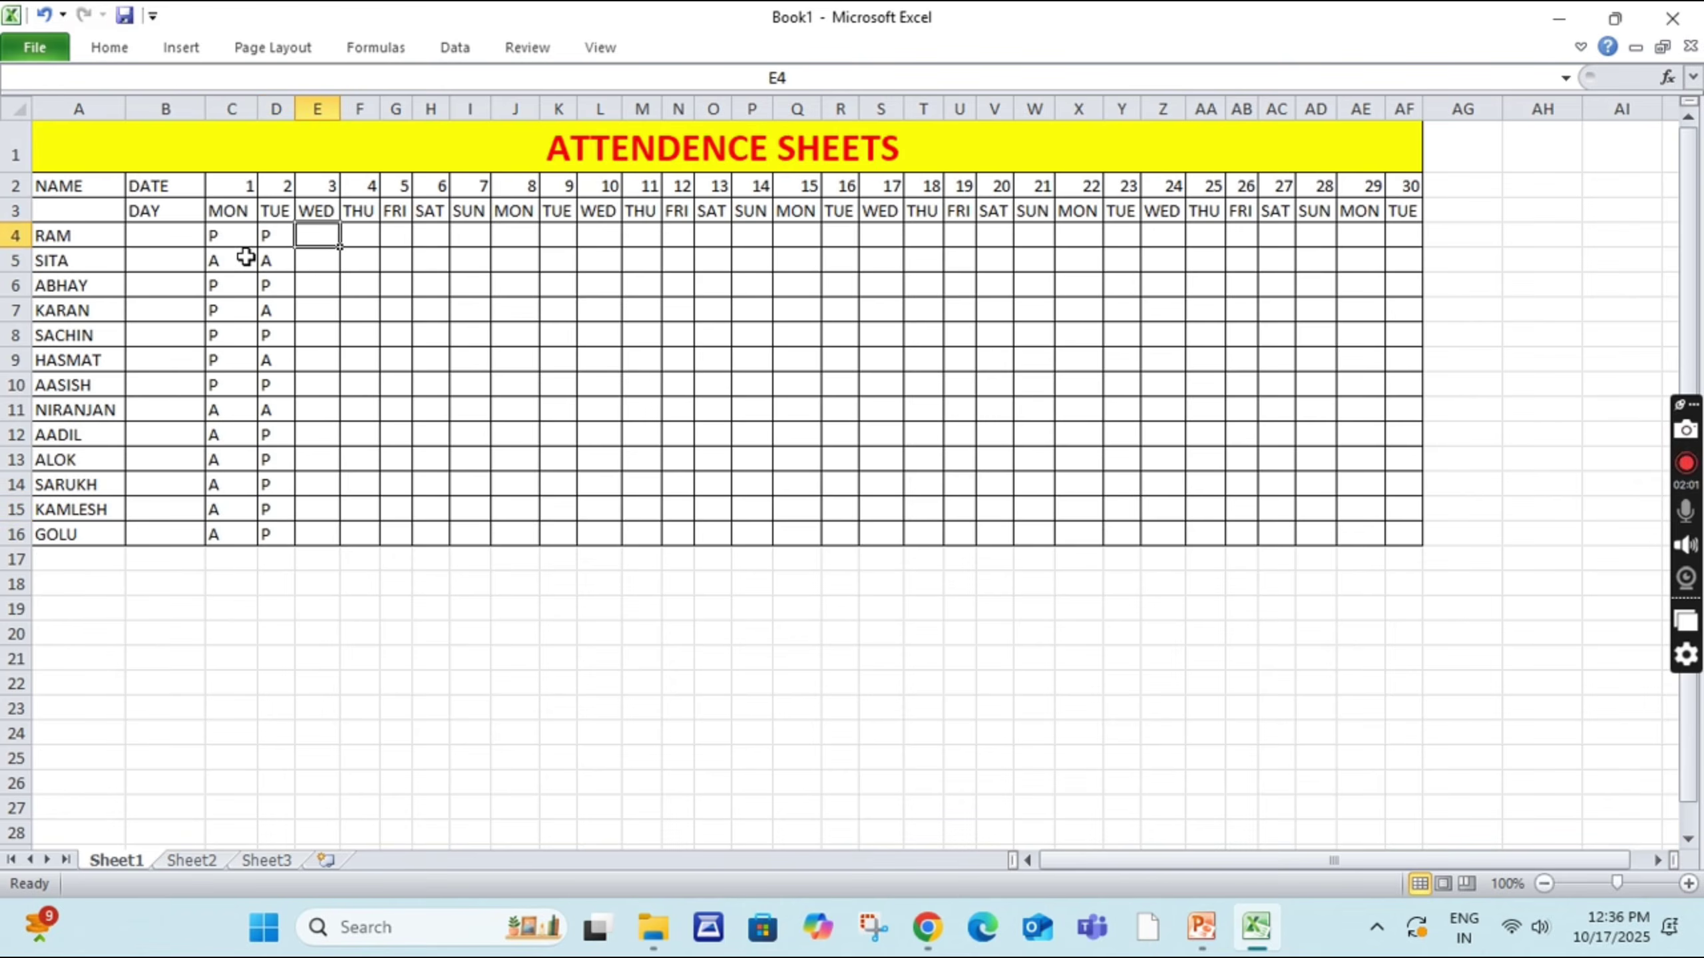
text(P)
key(Return)
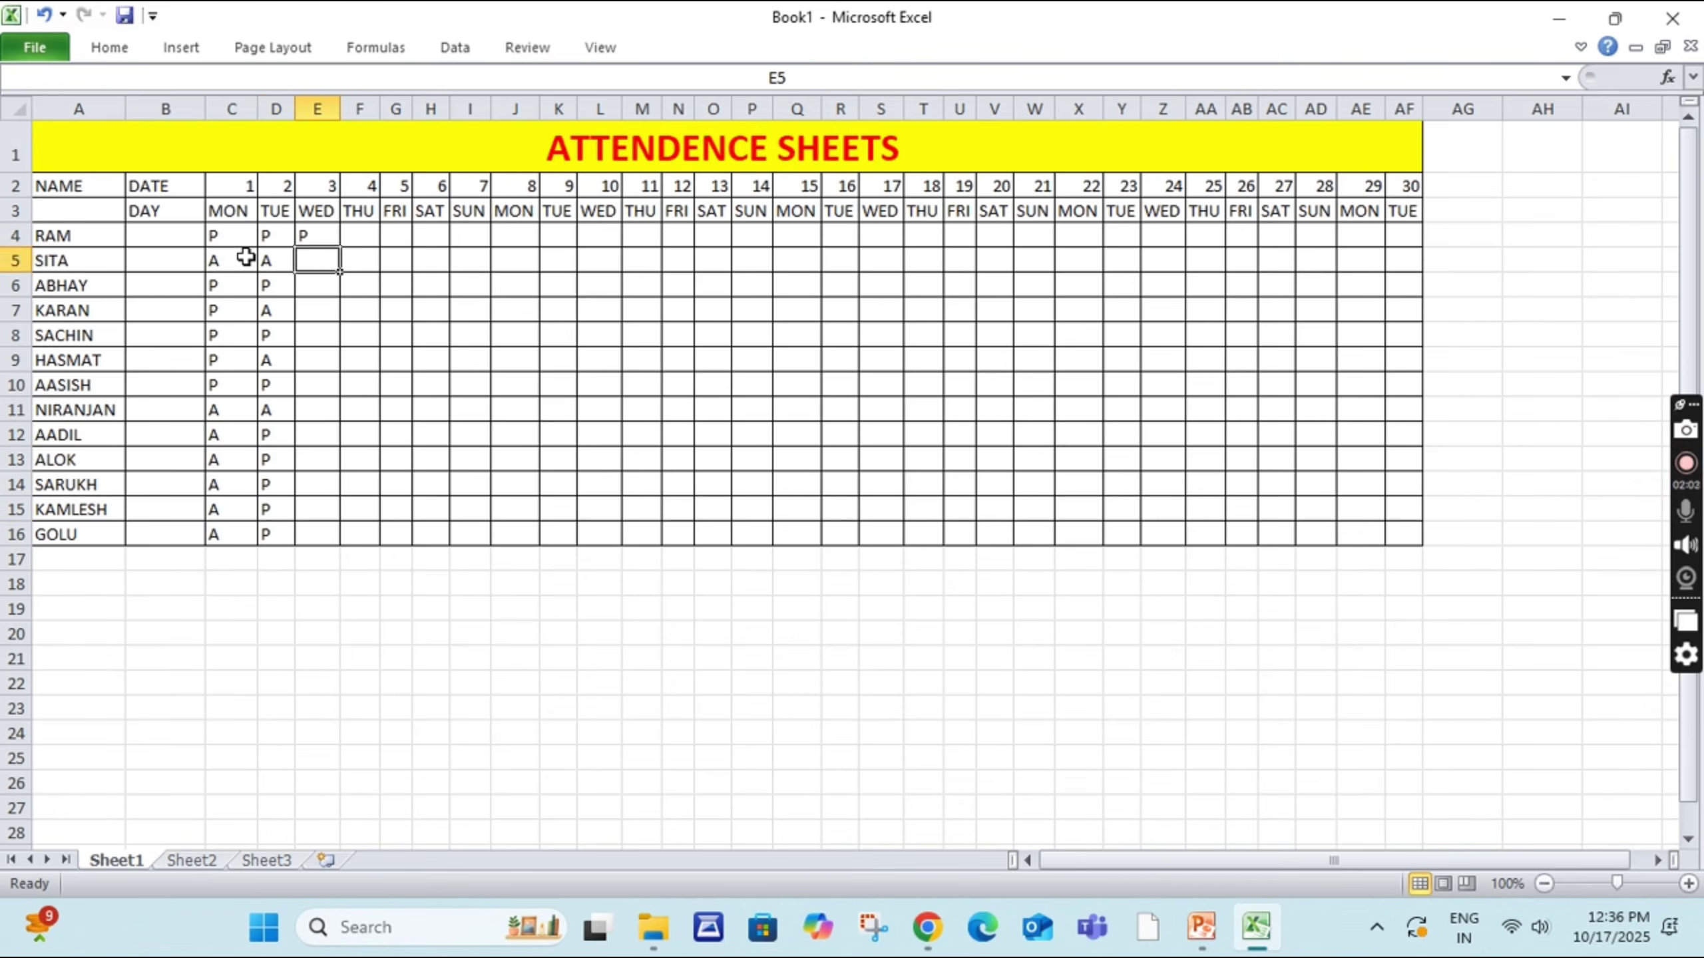
text(P)
key(Return)
text(P)
key(Return)
text(P)
key(Return)
text(P)
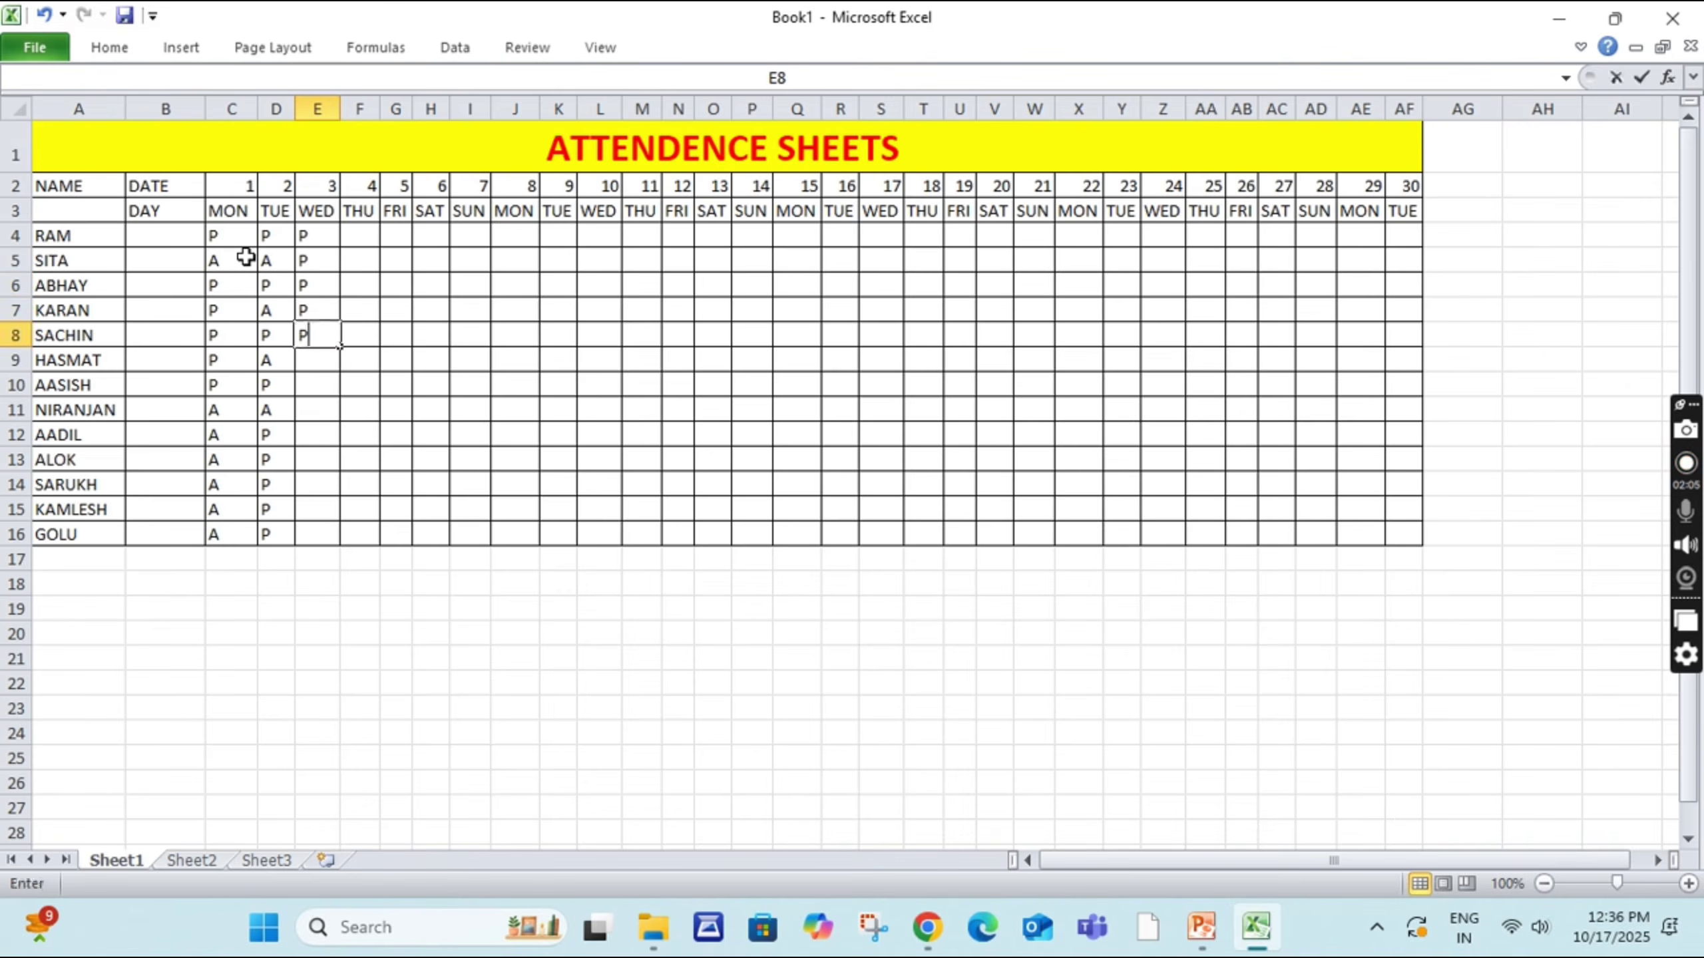
key(Return)
text(P)
key(Return)
text(P P P )
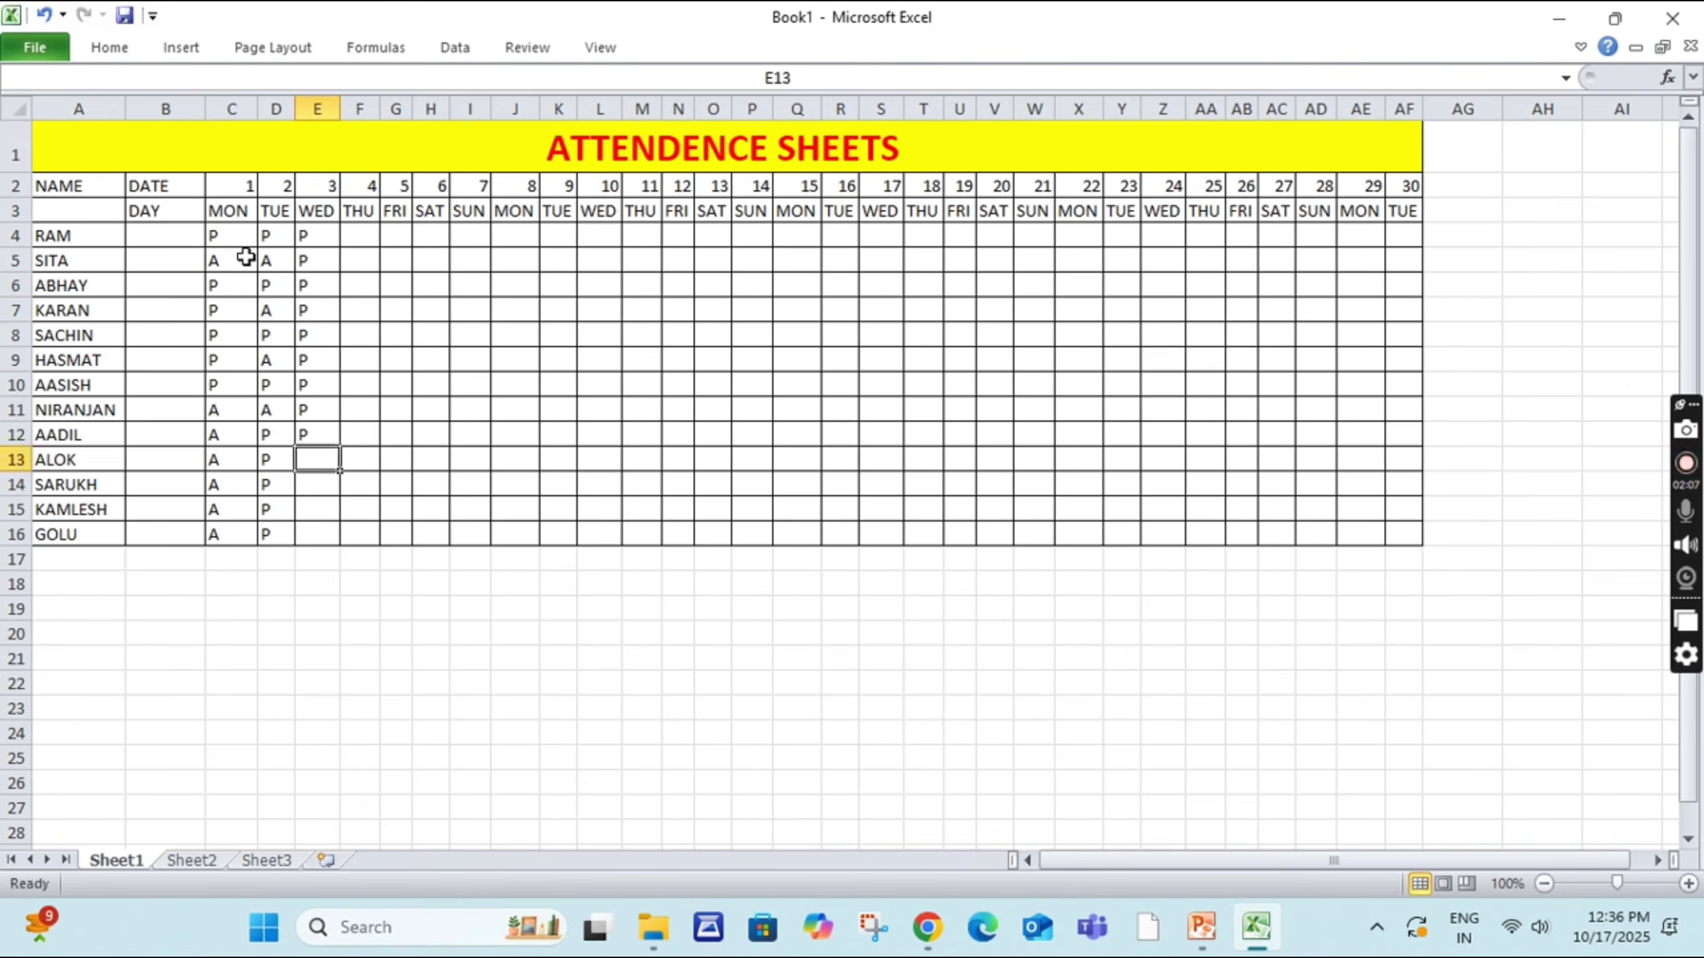
text(P P P)
key(Return)
text(P)
key(Up)
key(Up)
key(Up)
key(Up)
key(Up)
key(Up)
key(Up)
key(Up)
key(Up)
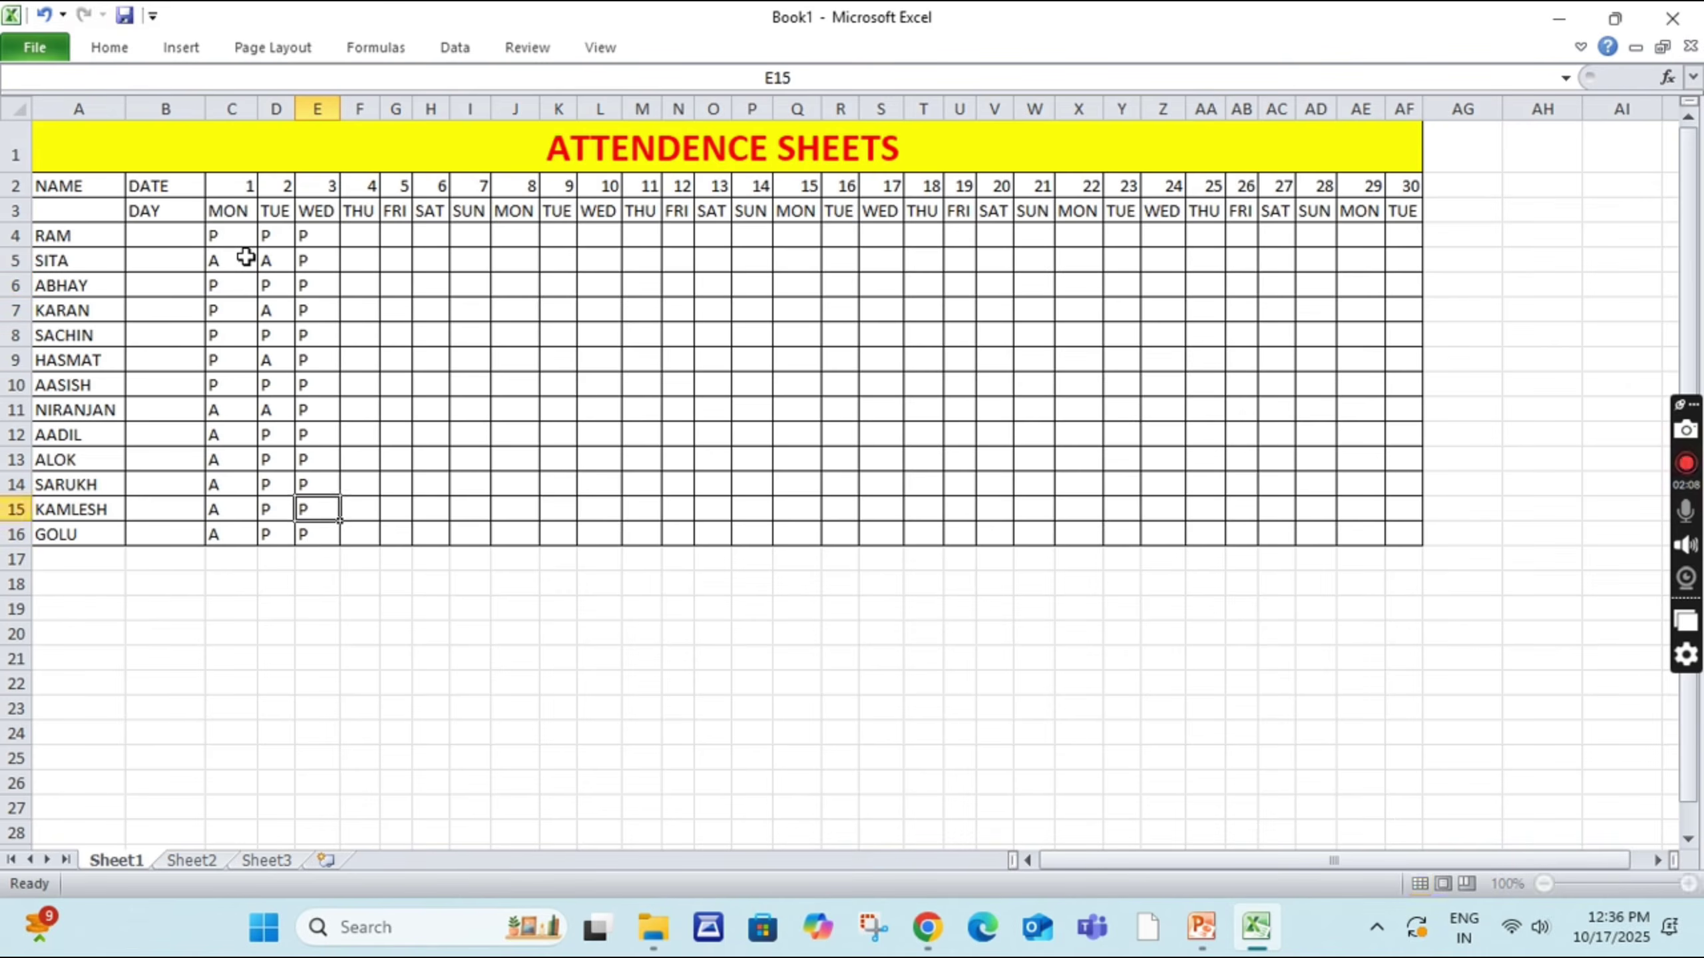
key(Up)
key(Up)
key(Up)
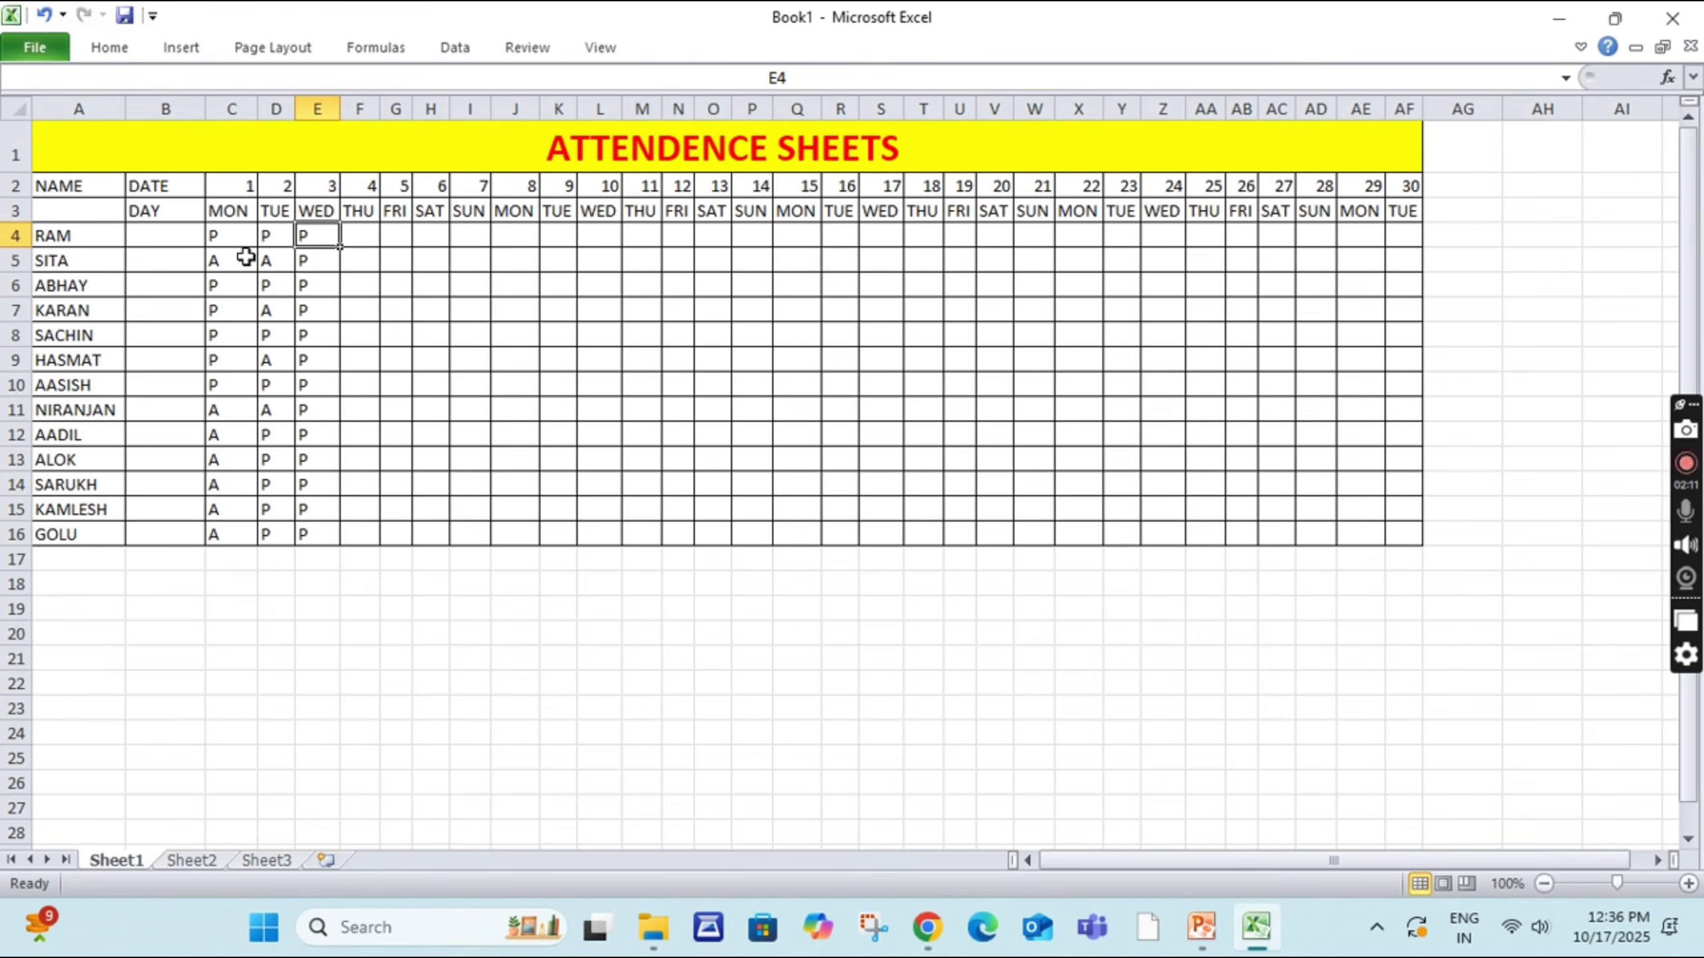
Step: Copy the marks of days 1 to 3 (C4:E16) and paste them into days 4 to 6 (F4:H16)
drag(235, 239, 319, 540)
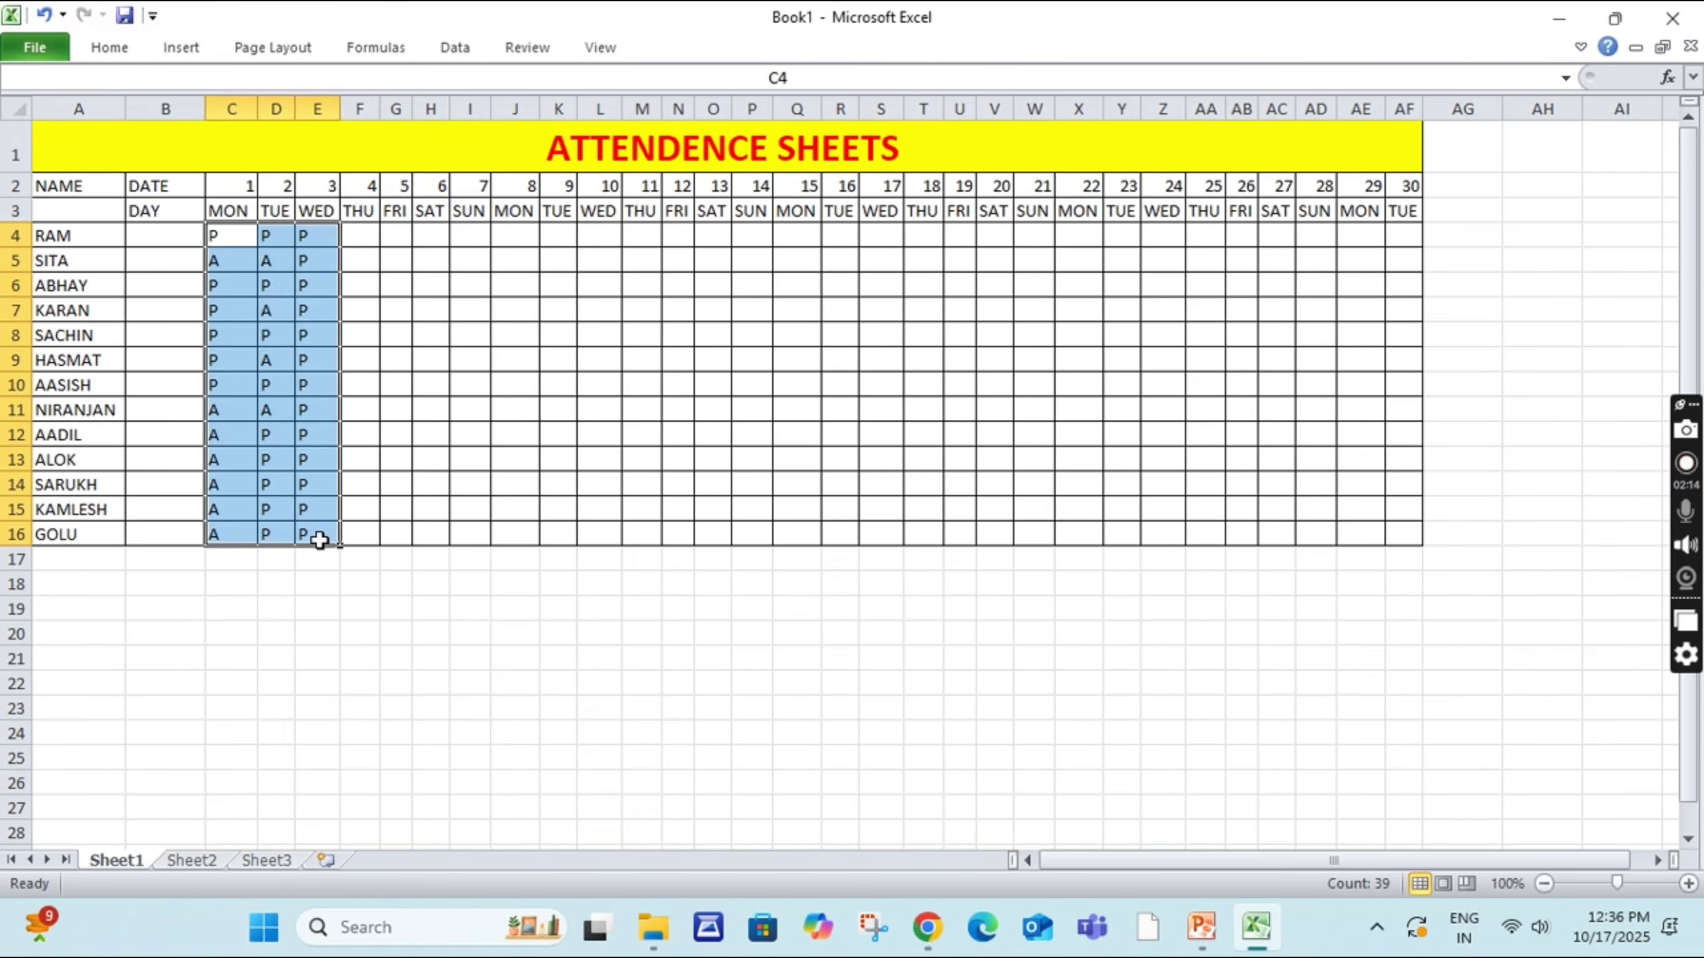
key(ctrl+c)
drag(365, 235, 431, 538)
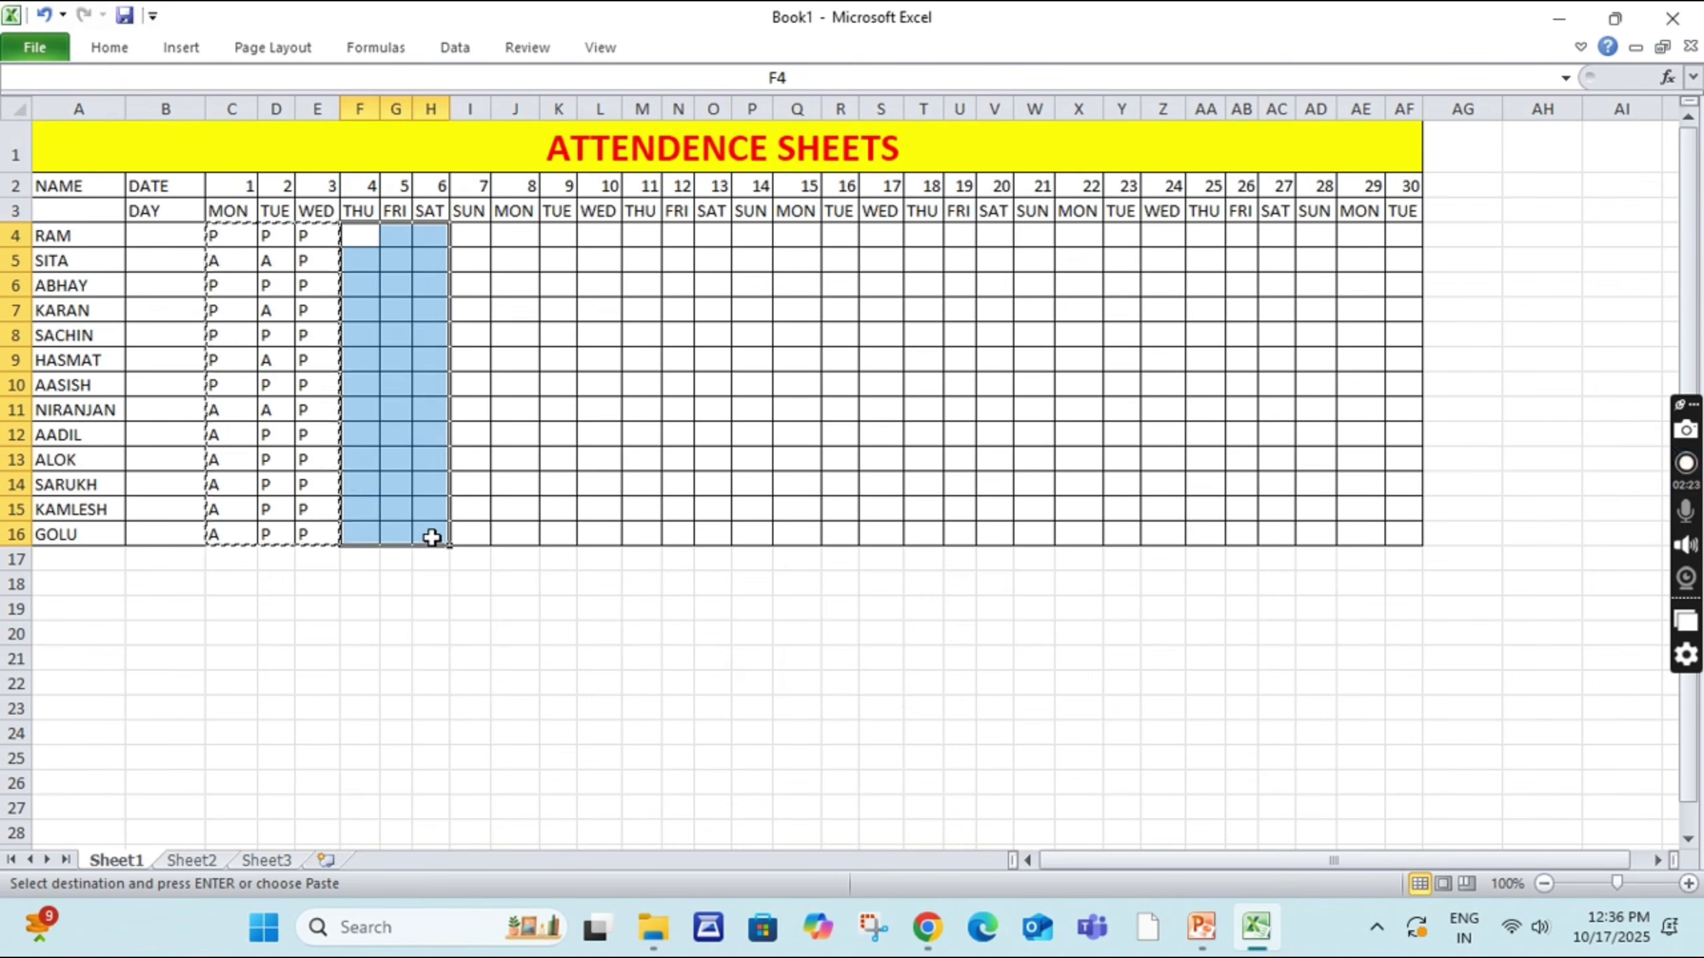
key(ctrl+v)
Step: Paste the copied marks into days 8 to 13 (J4:O16) and days 15 to 20 (Q4:V16), leaving the Sundays empty
drag(516, 235, 702, 531)
key(ctrl+v)
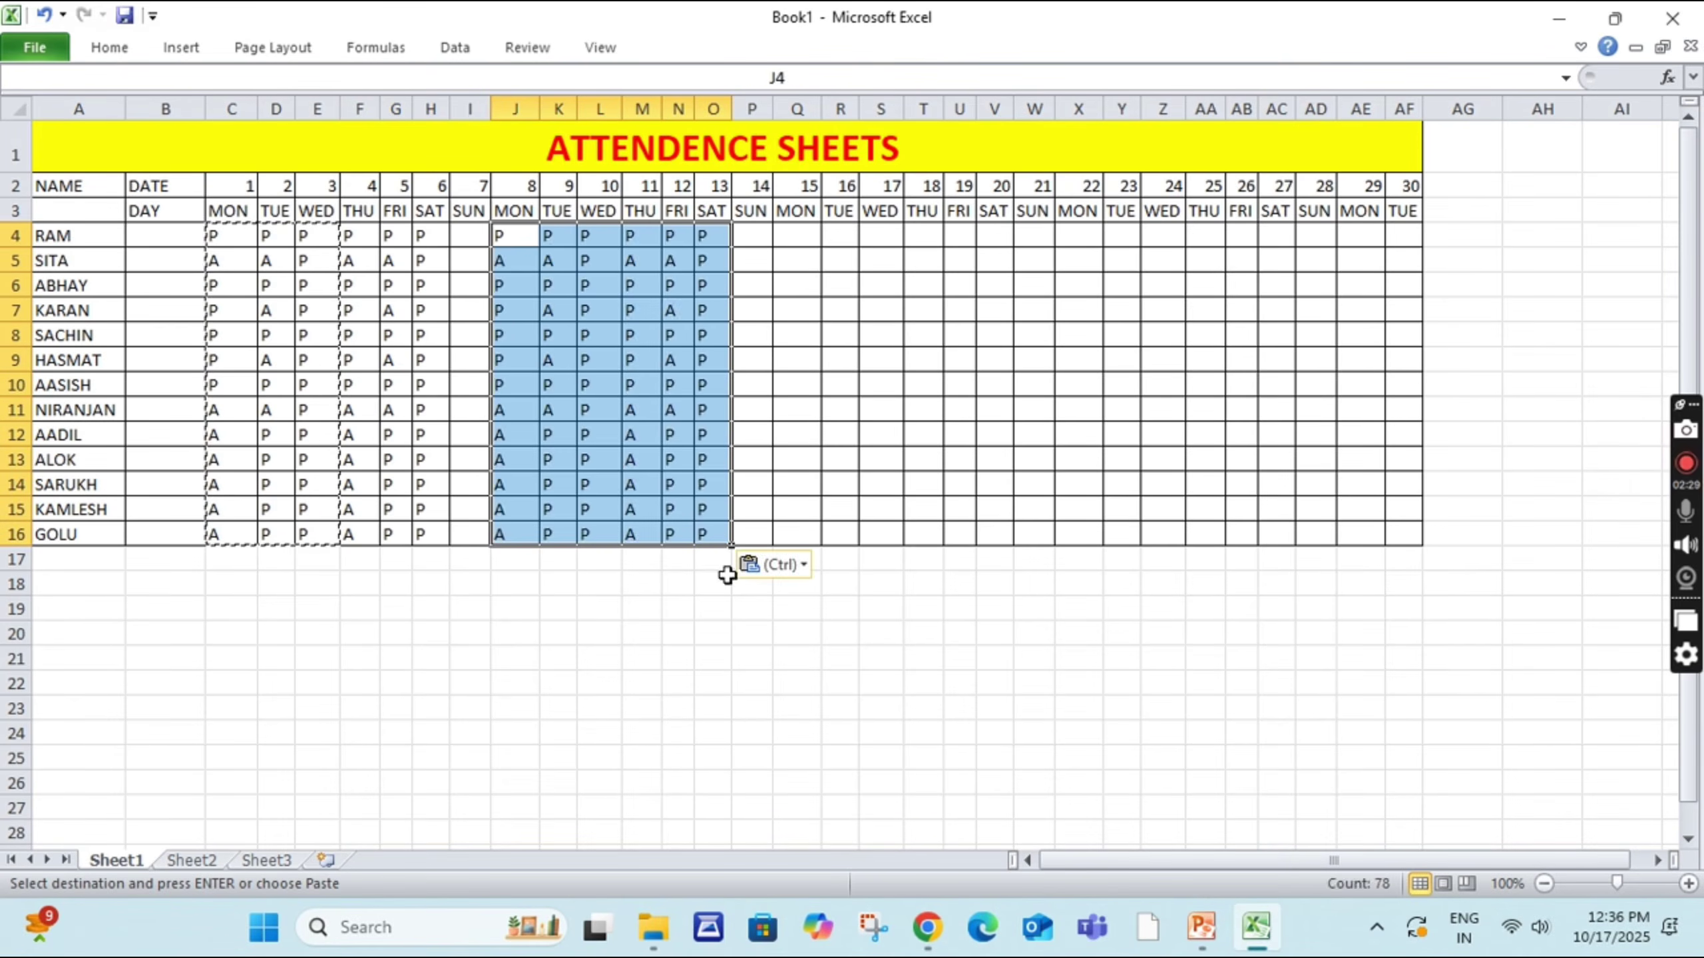
click(717, 581)
drag(797, 243, 991, 532)
key(ctrl+v)
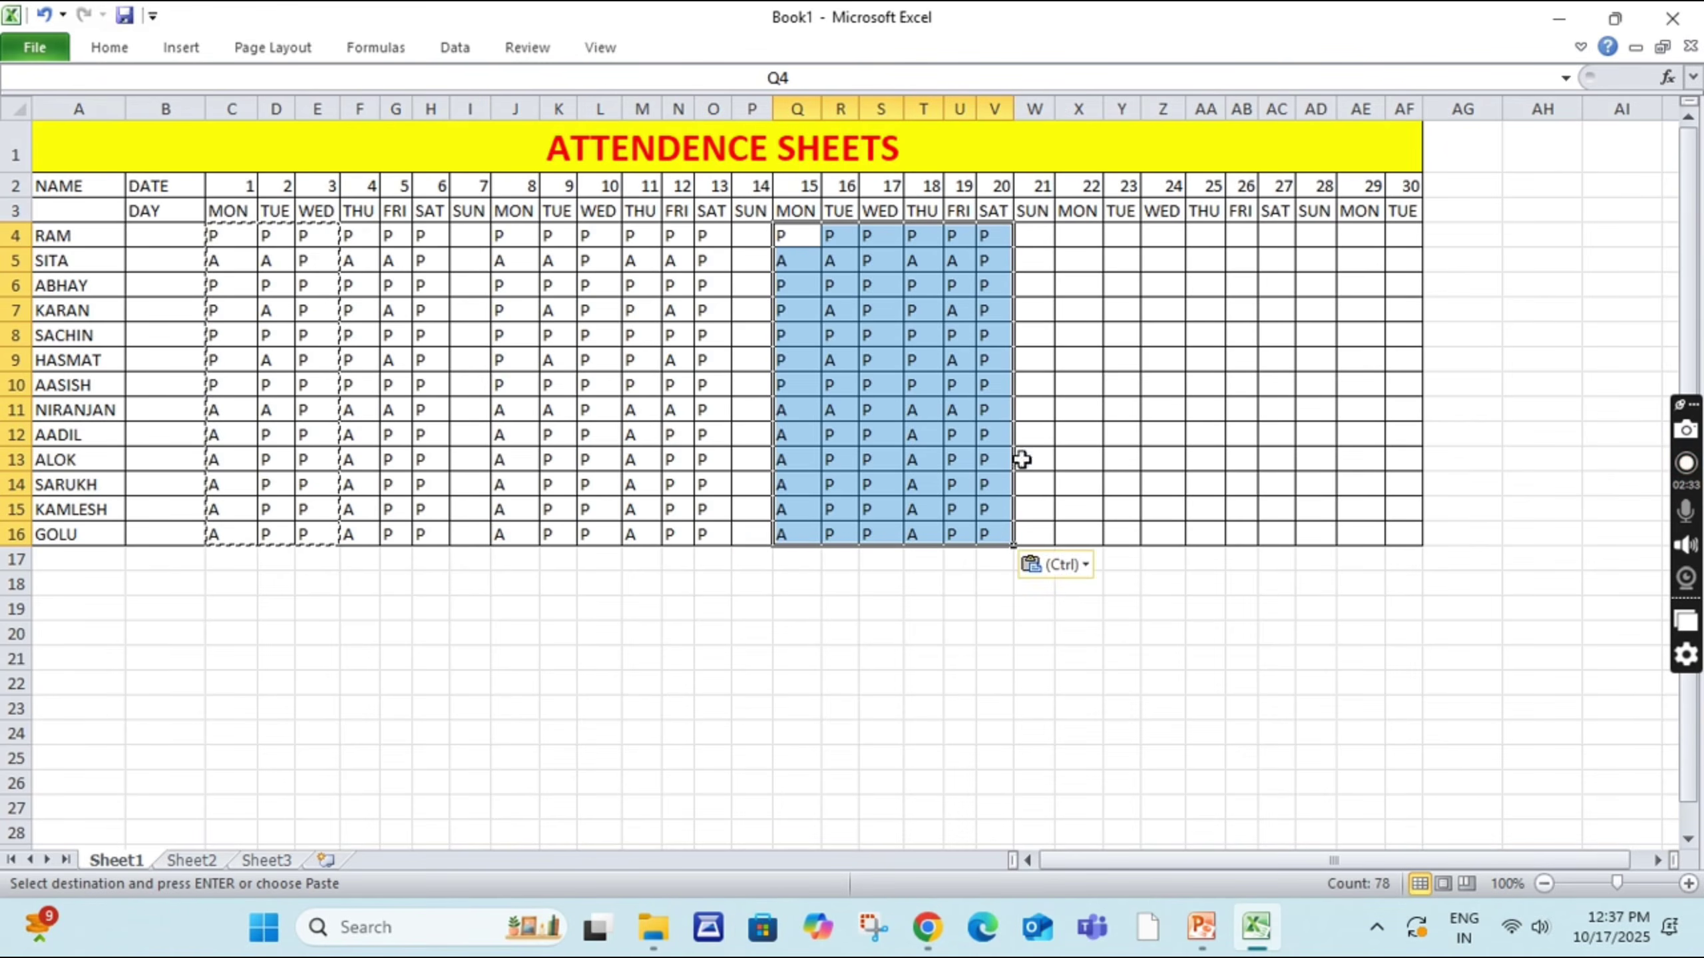
Step: Paste the copied marks into days 22 to 27 (X4:AC16) and into days 29 and 30, starting at AE4
drag(1085, 235, 1274, 534)
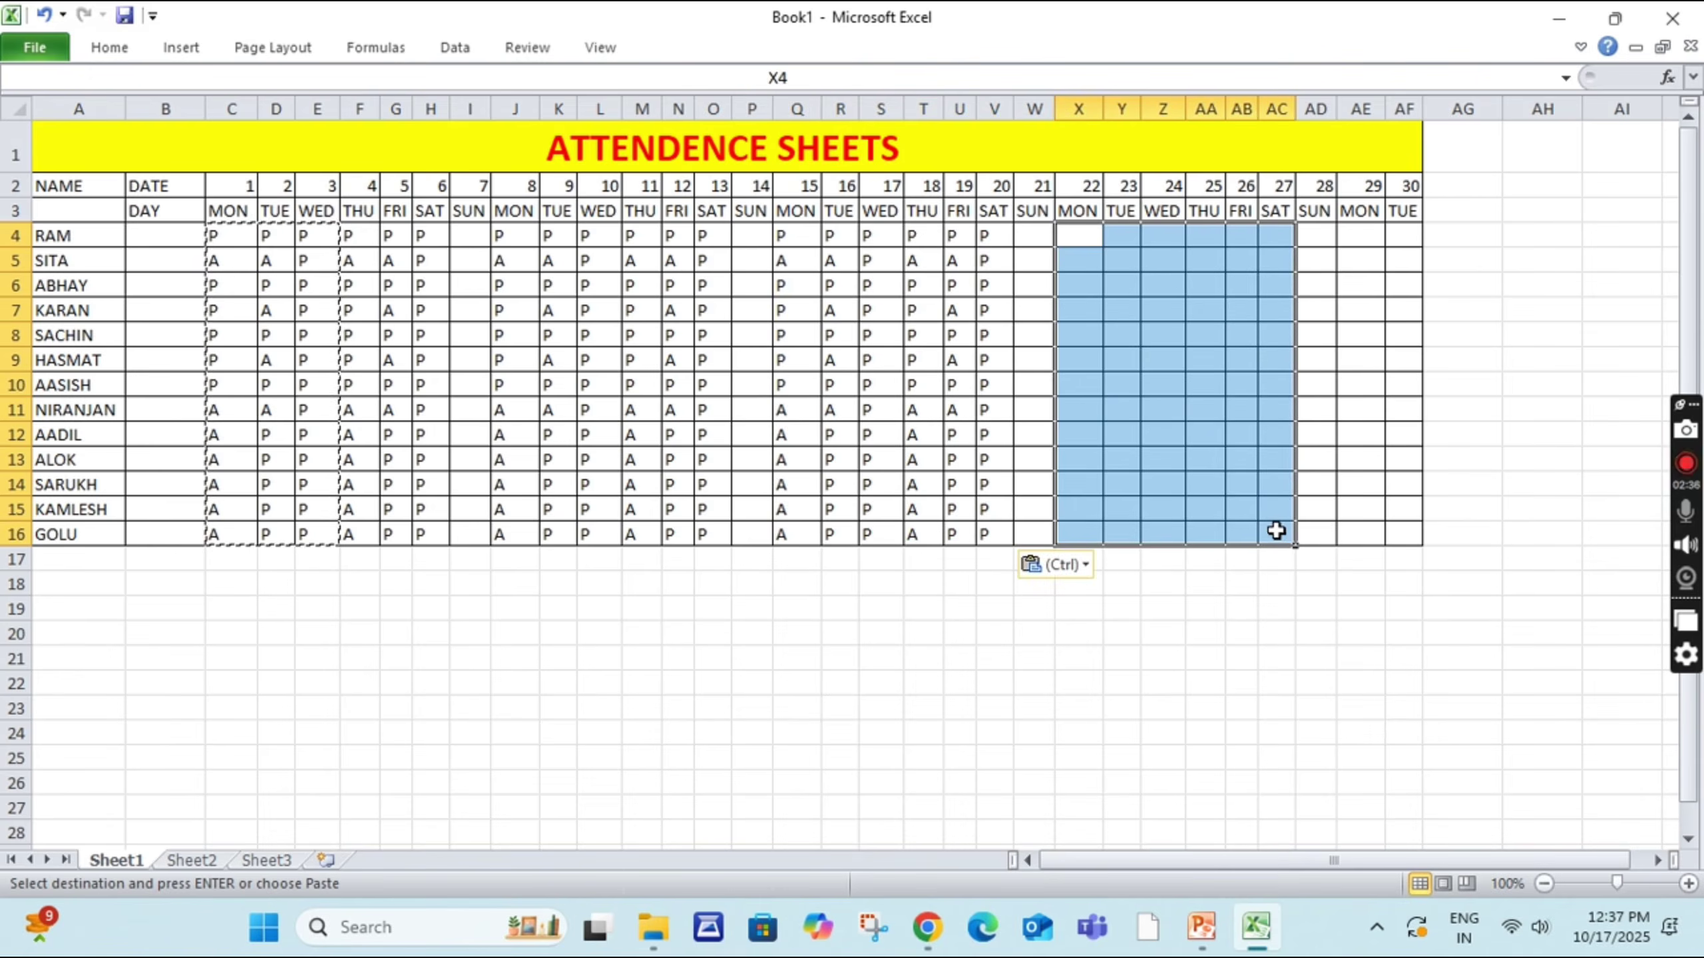
key(ctrl+v)
drag(1359, 235, 1404, 527)
key(ctrl+v)
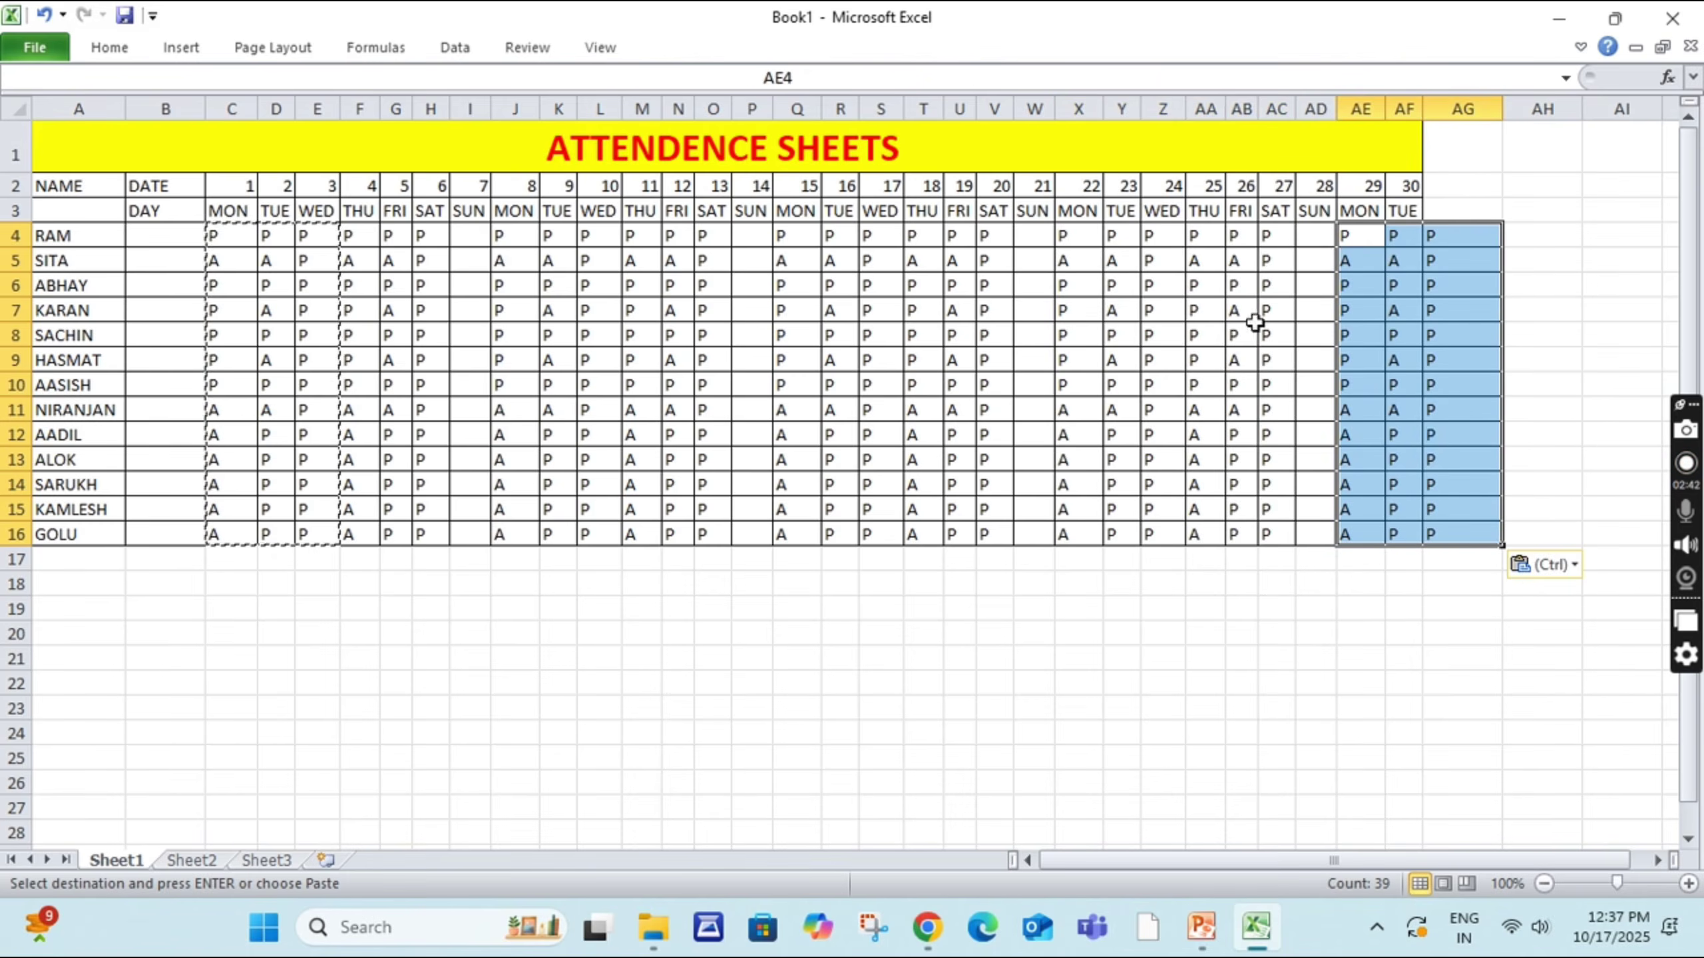
Step: Delete the surplus pasted marks in column AG, just outside the table after day 30
click(1440, 612)
drag(1469, 214, 1473, 562)
key(Delete)
click(1469, 598)
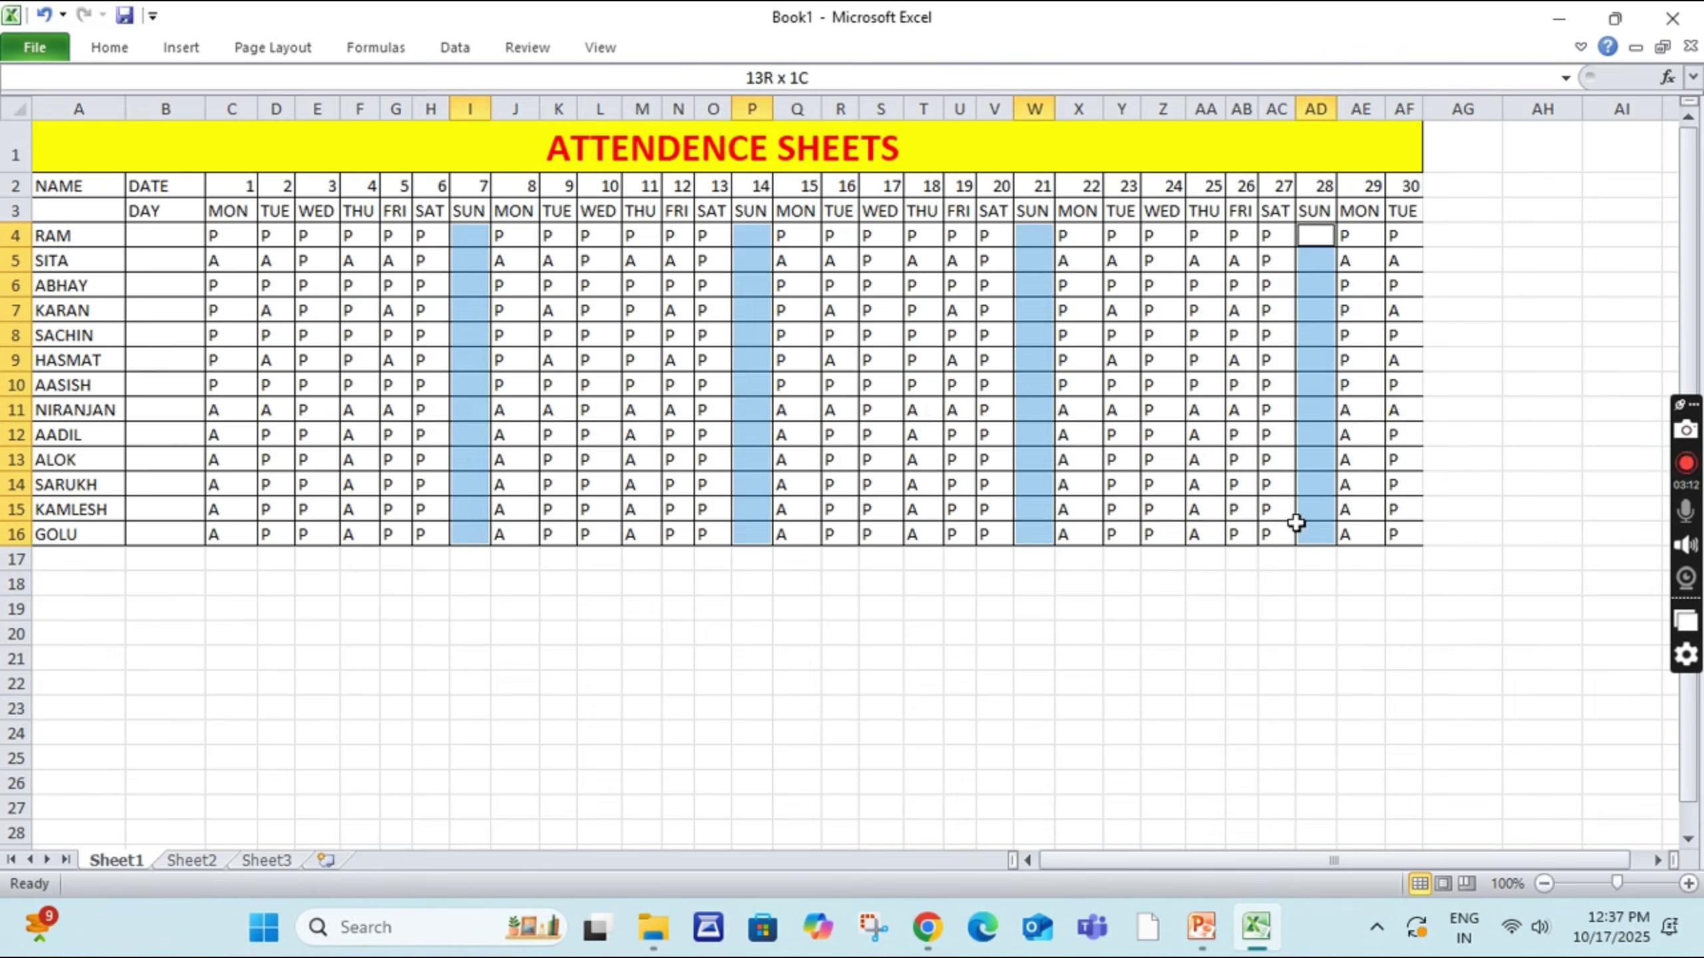
drag(1293, 517, 1263, 481)
click(1316, 242)
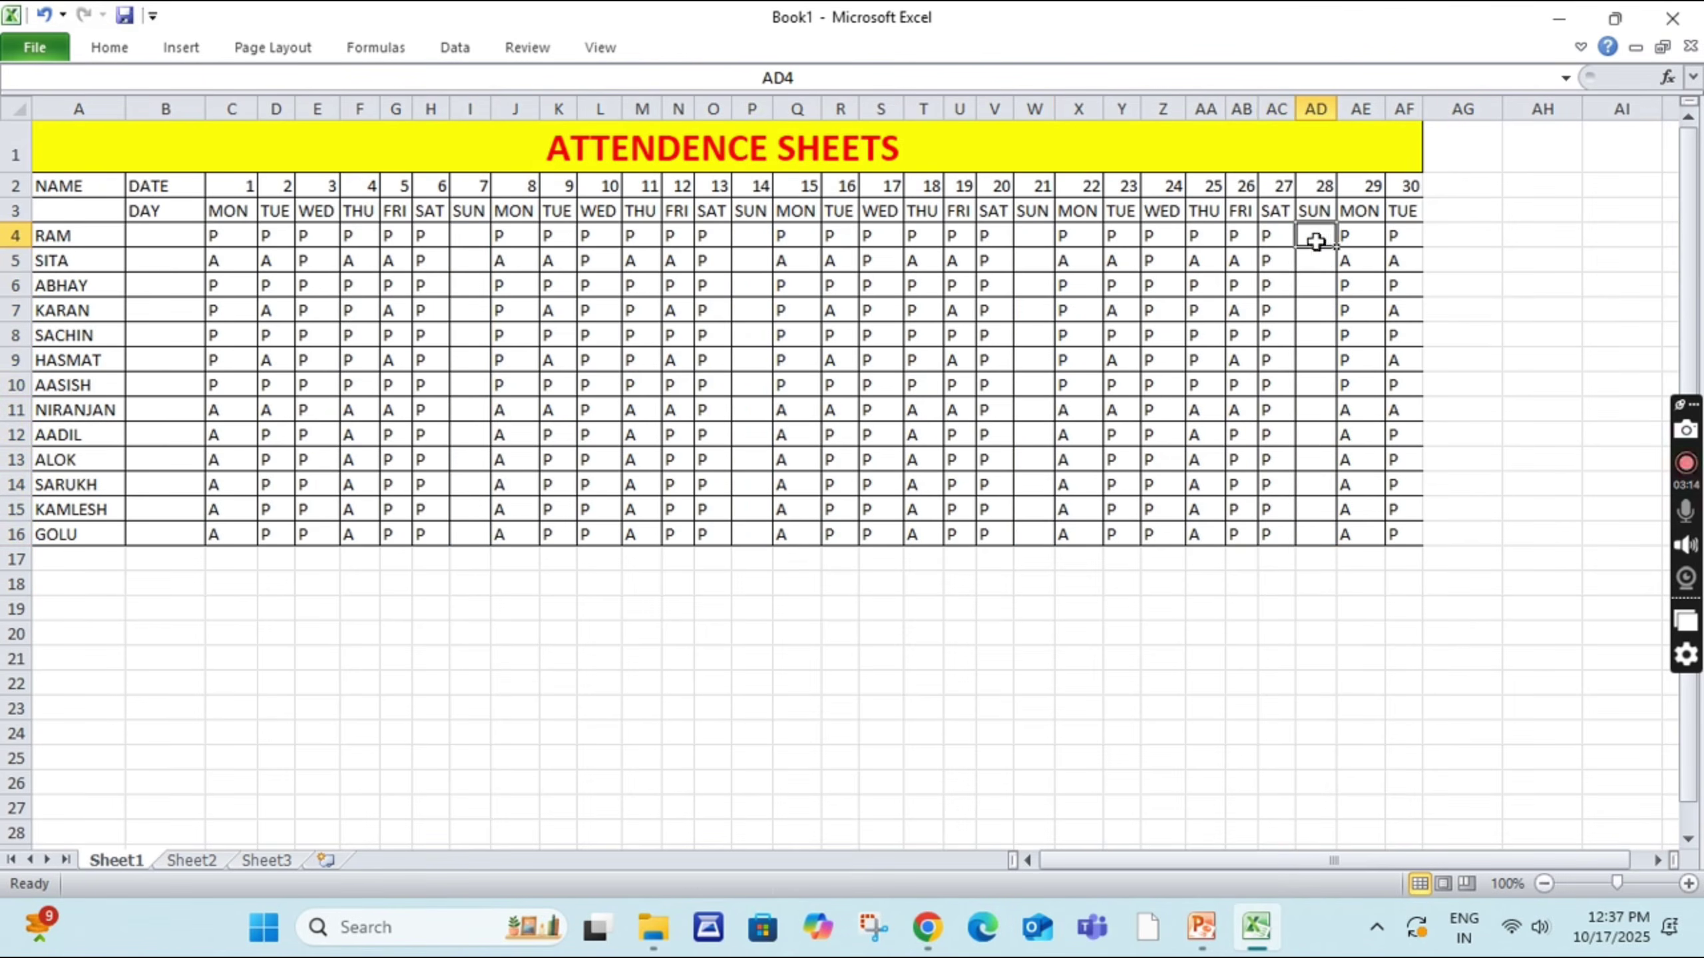
drag(464, 233, 476, 460)
click(600, 557)
click(470, 247)
click(469, 230)
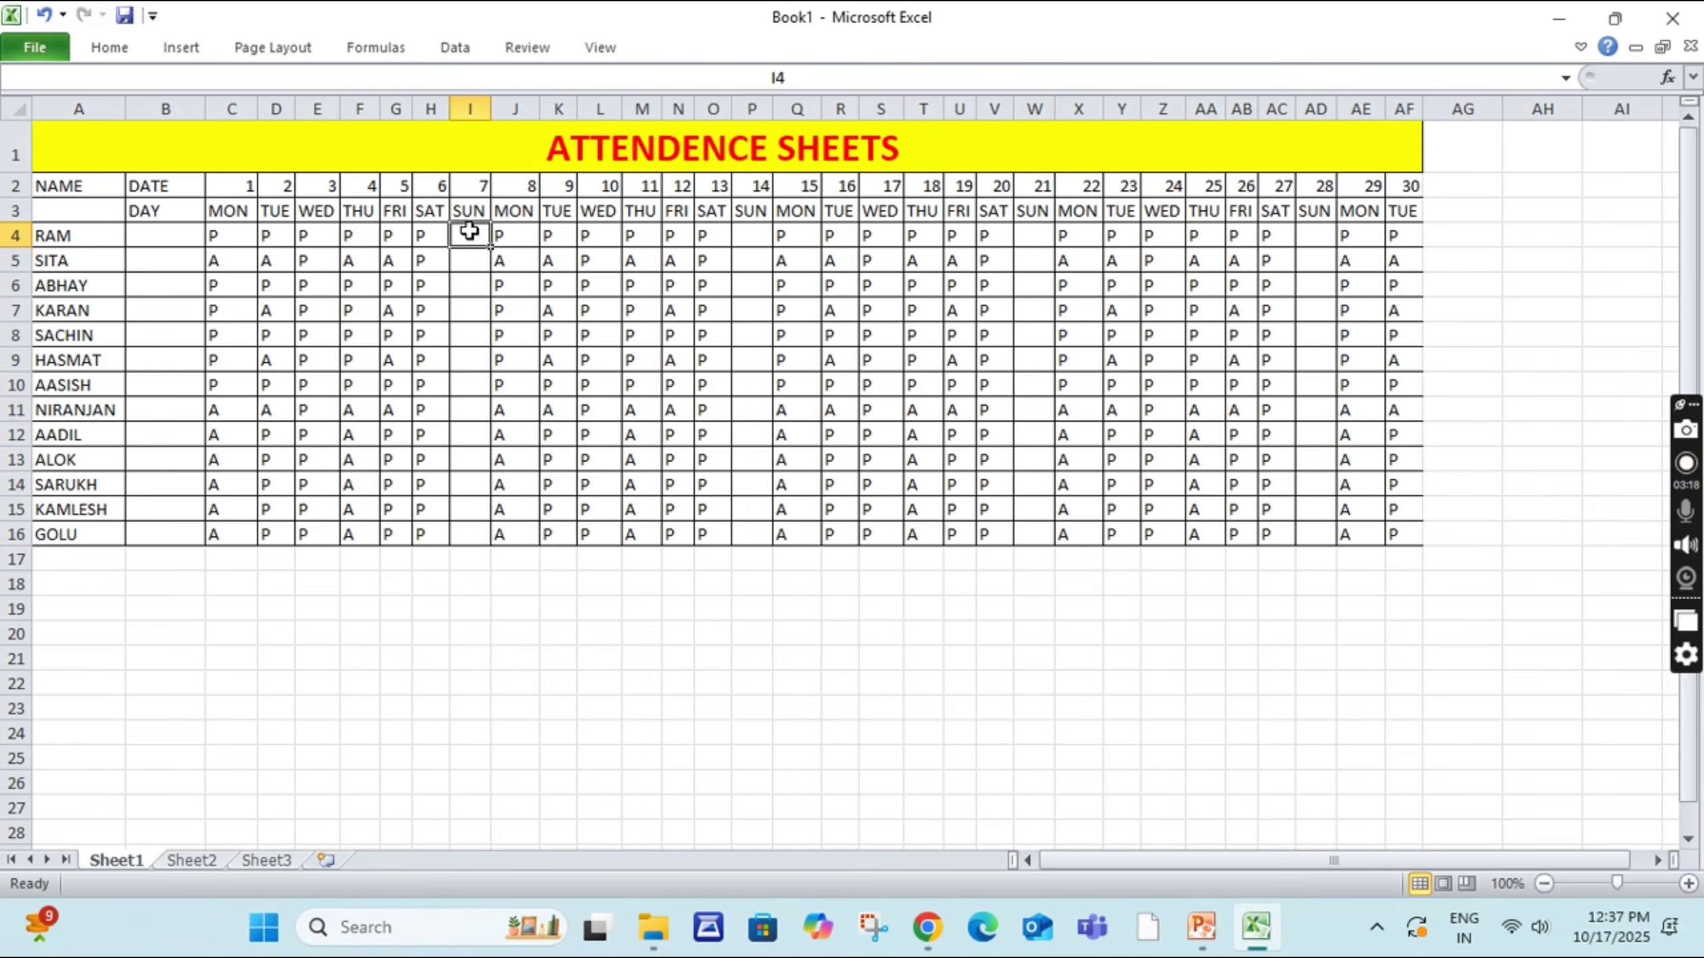
Step: Fill the empty Sunday cells of days 7, 14, 21 and 28, rows 4 to 16, with standard red
drag(470, 234, 477, 521)
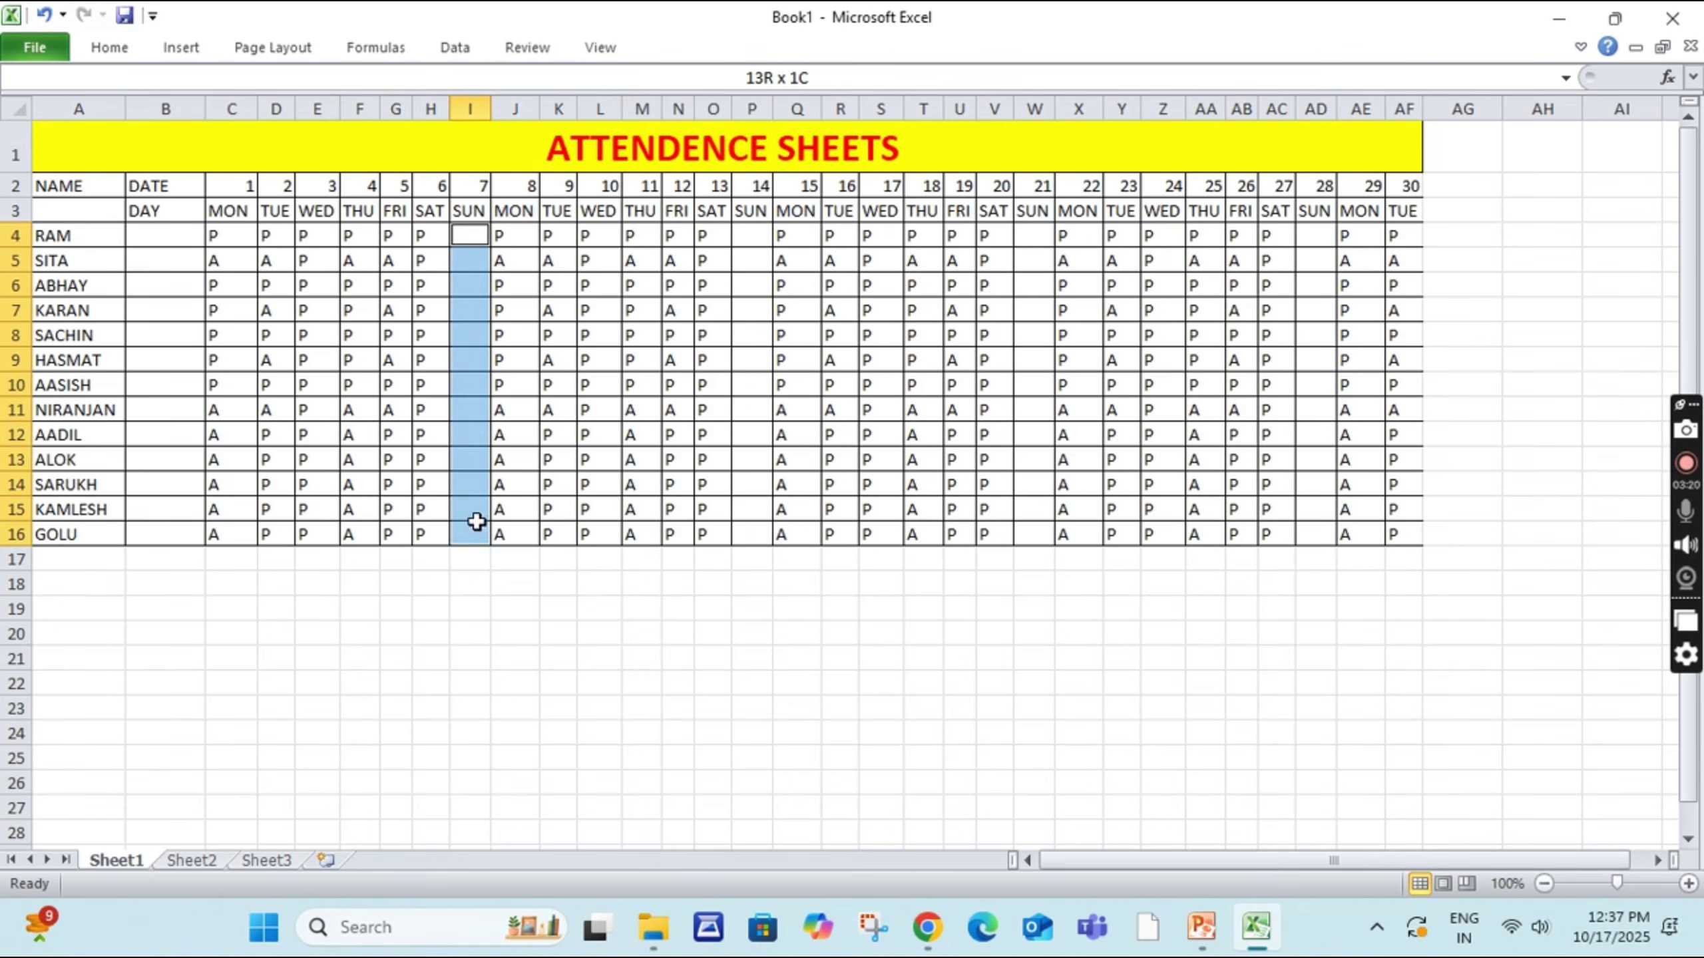
drag(750, 235, 743, 535)
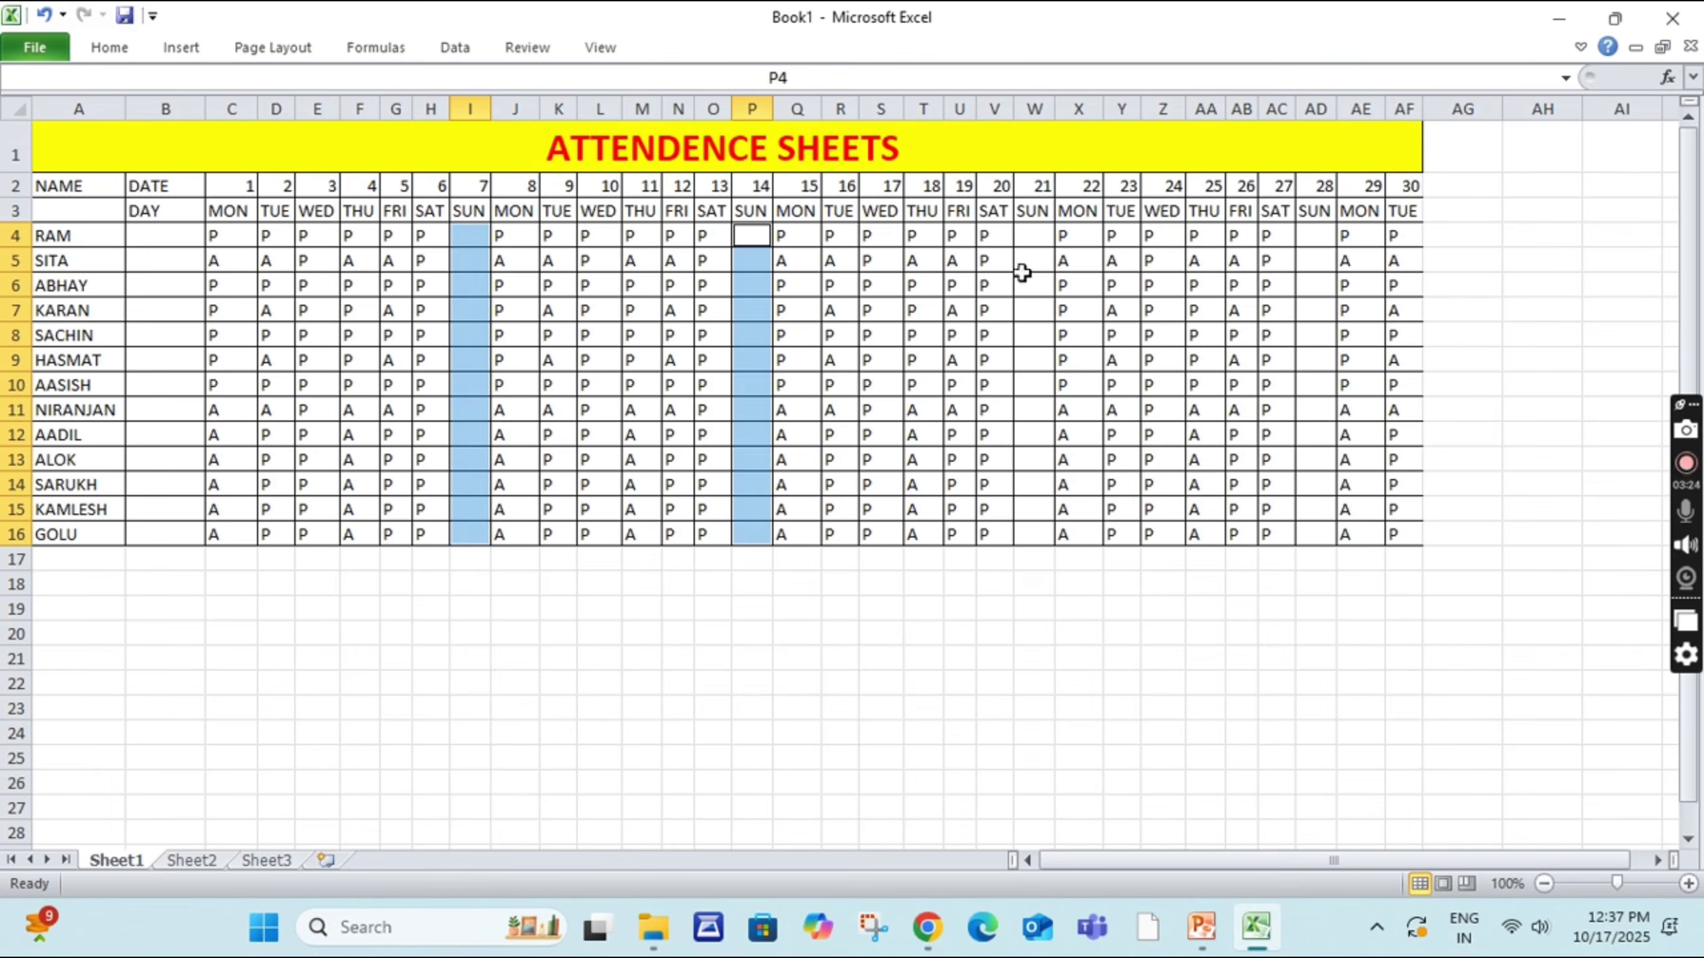
ctrl+click(1033, 242)
drag(1033, 249, 1029, 535)
drag(1314, 235, 1299, 535)
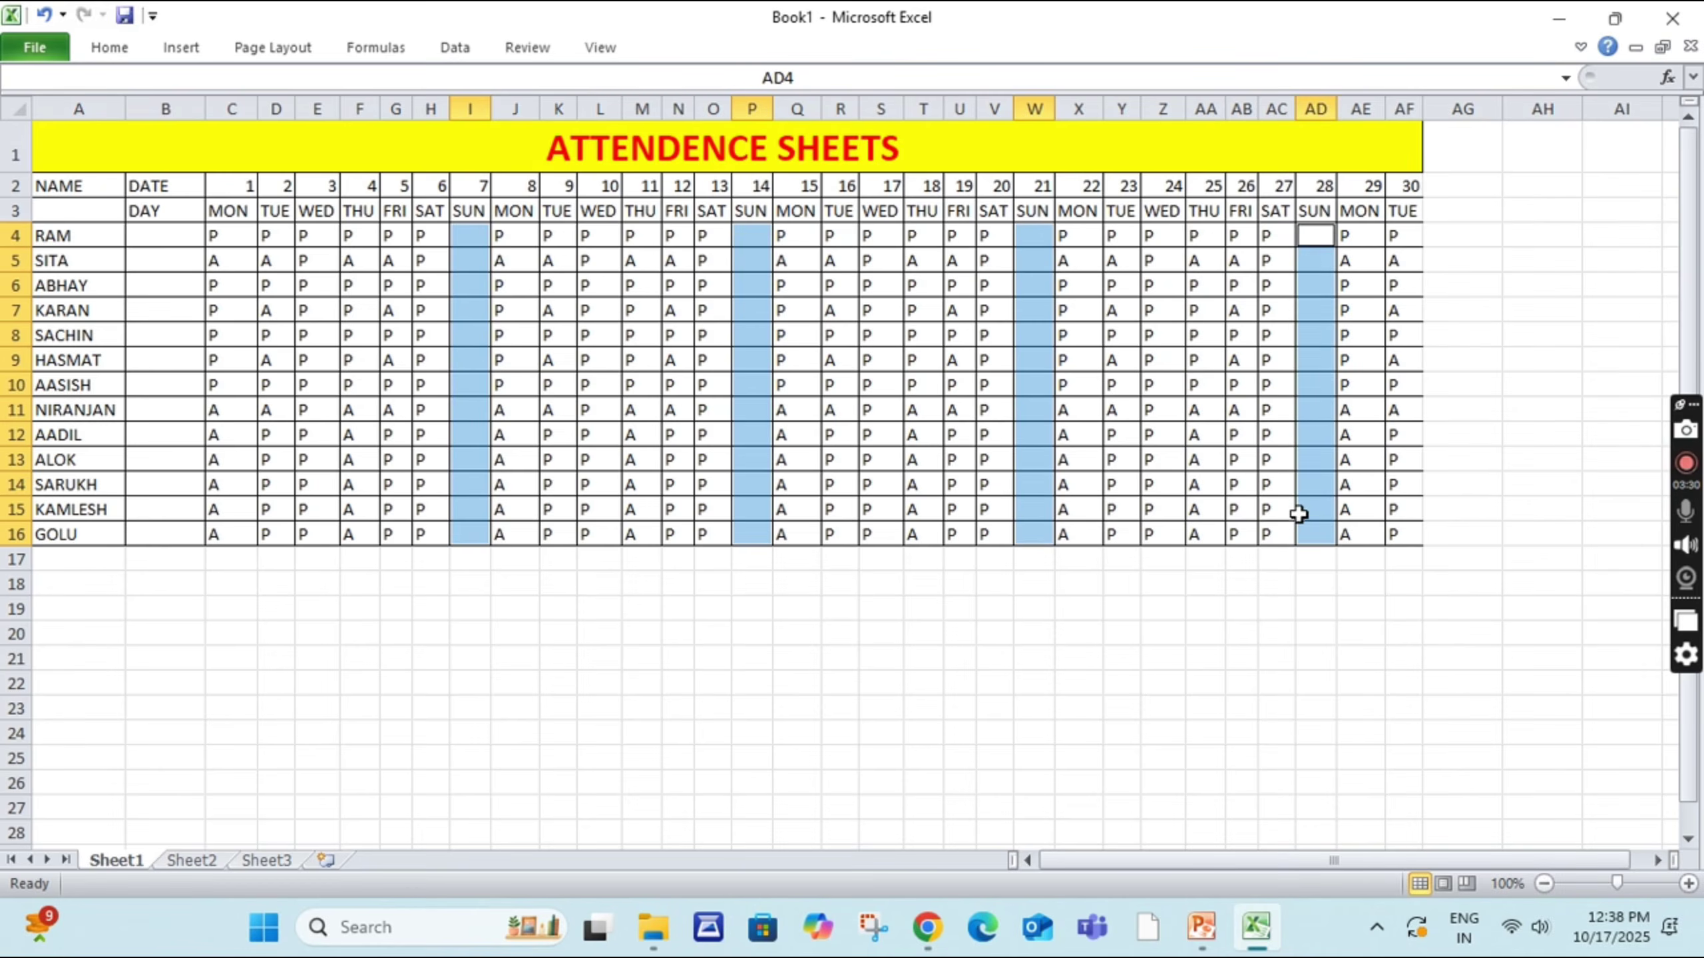
click(110, 44)
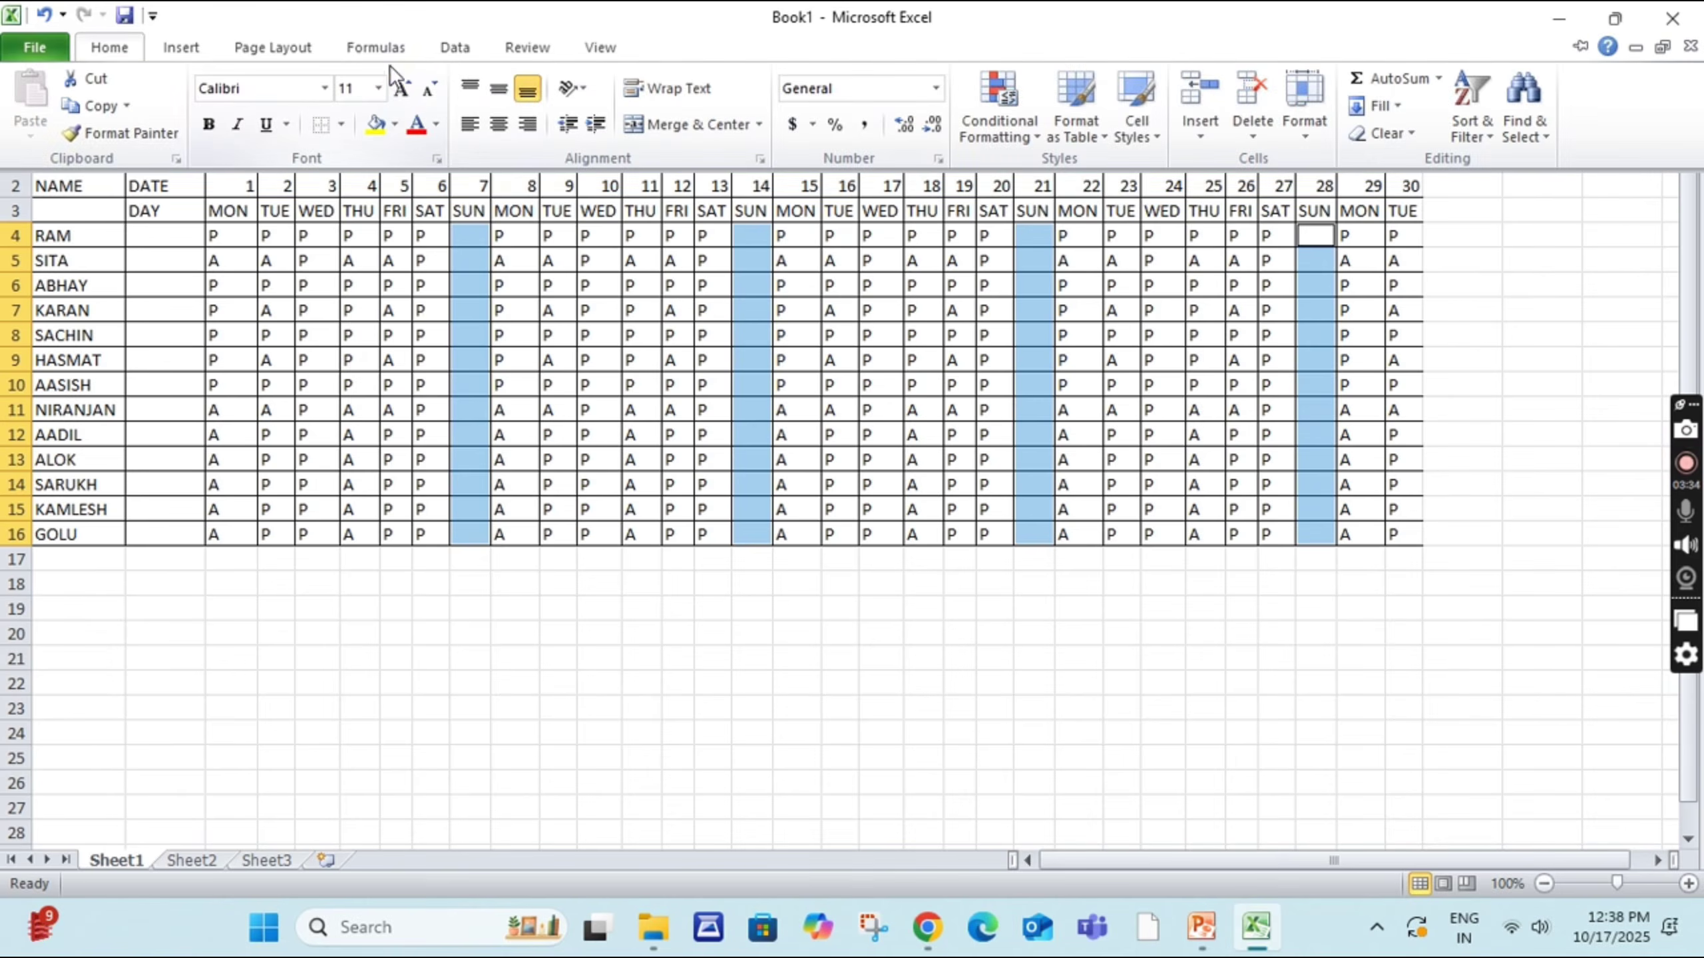
click(397, 122)
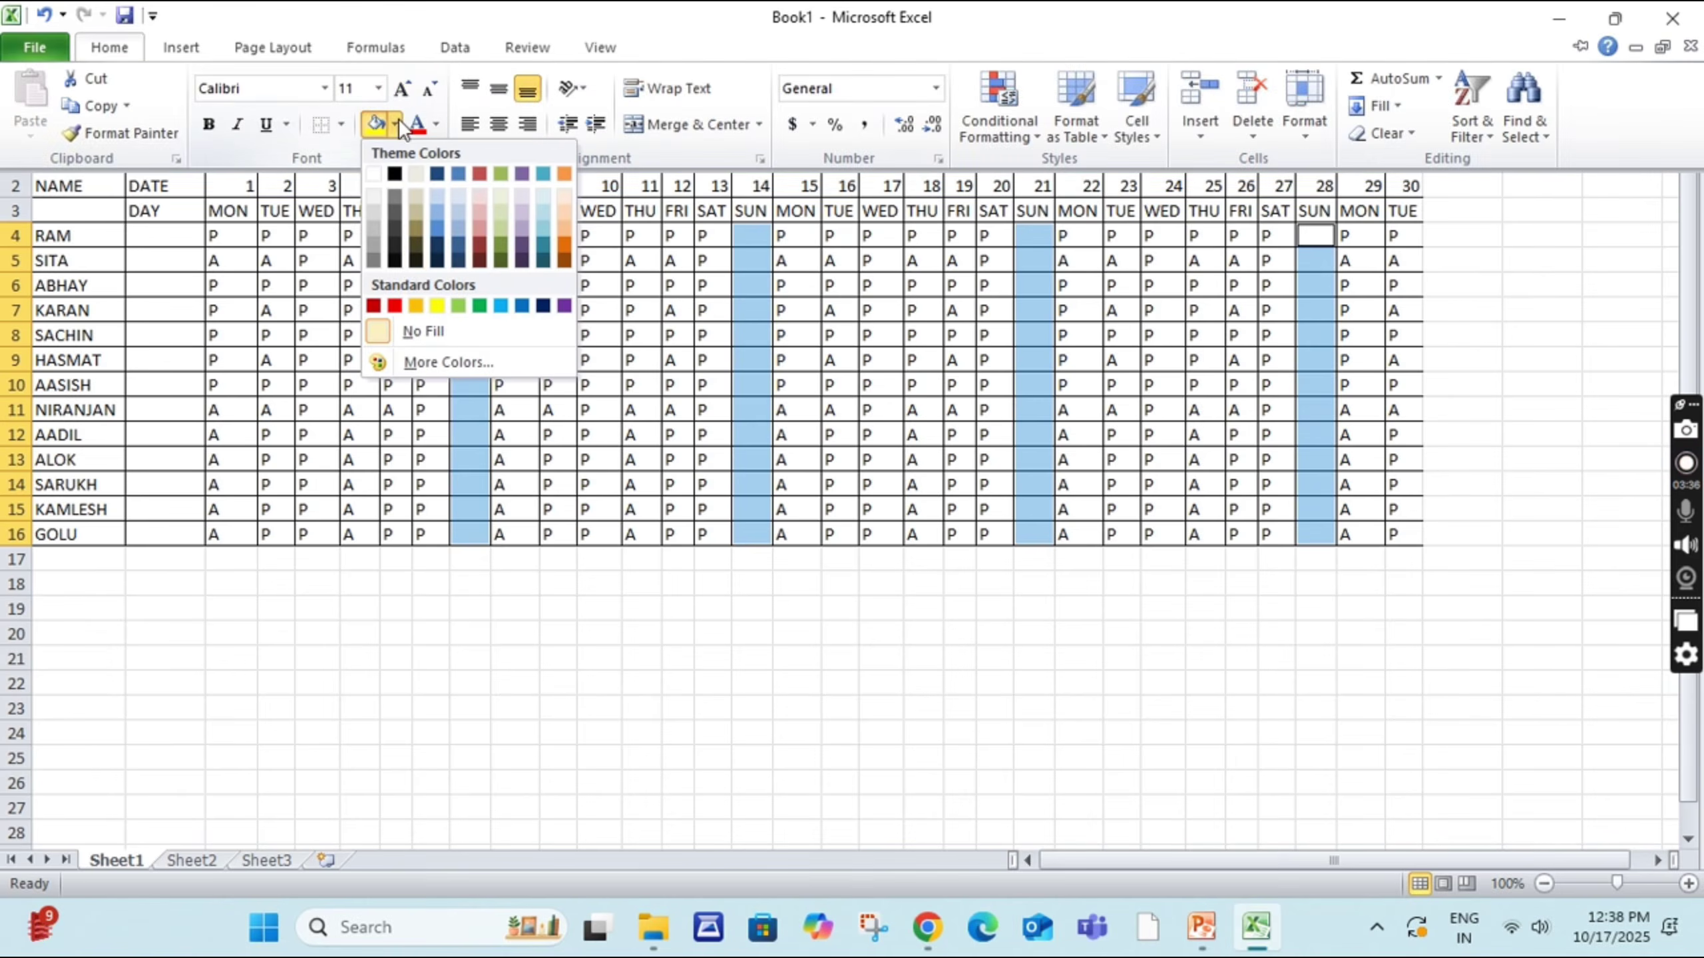
click(396, 307)
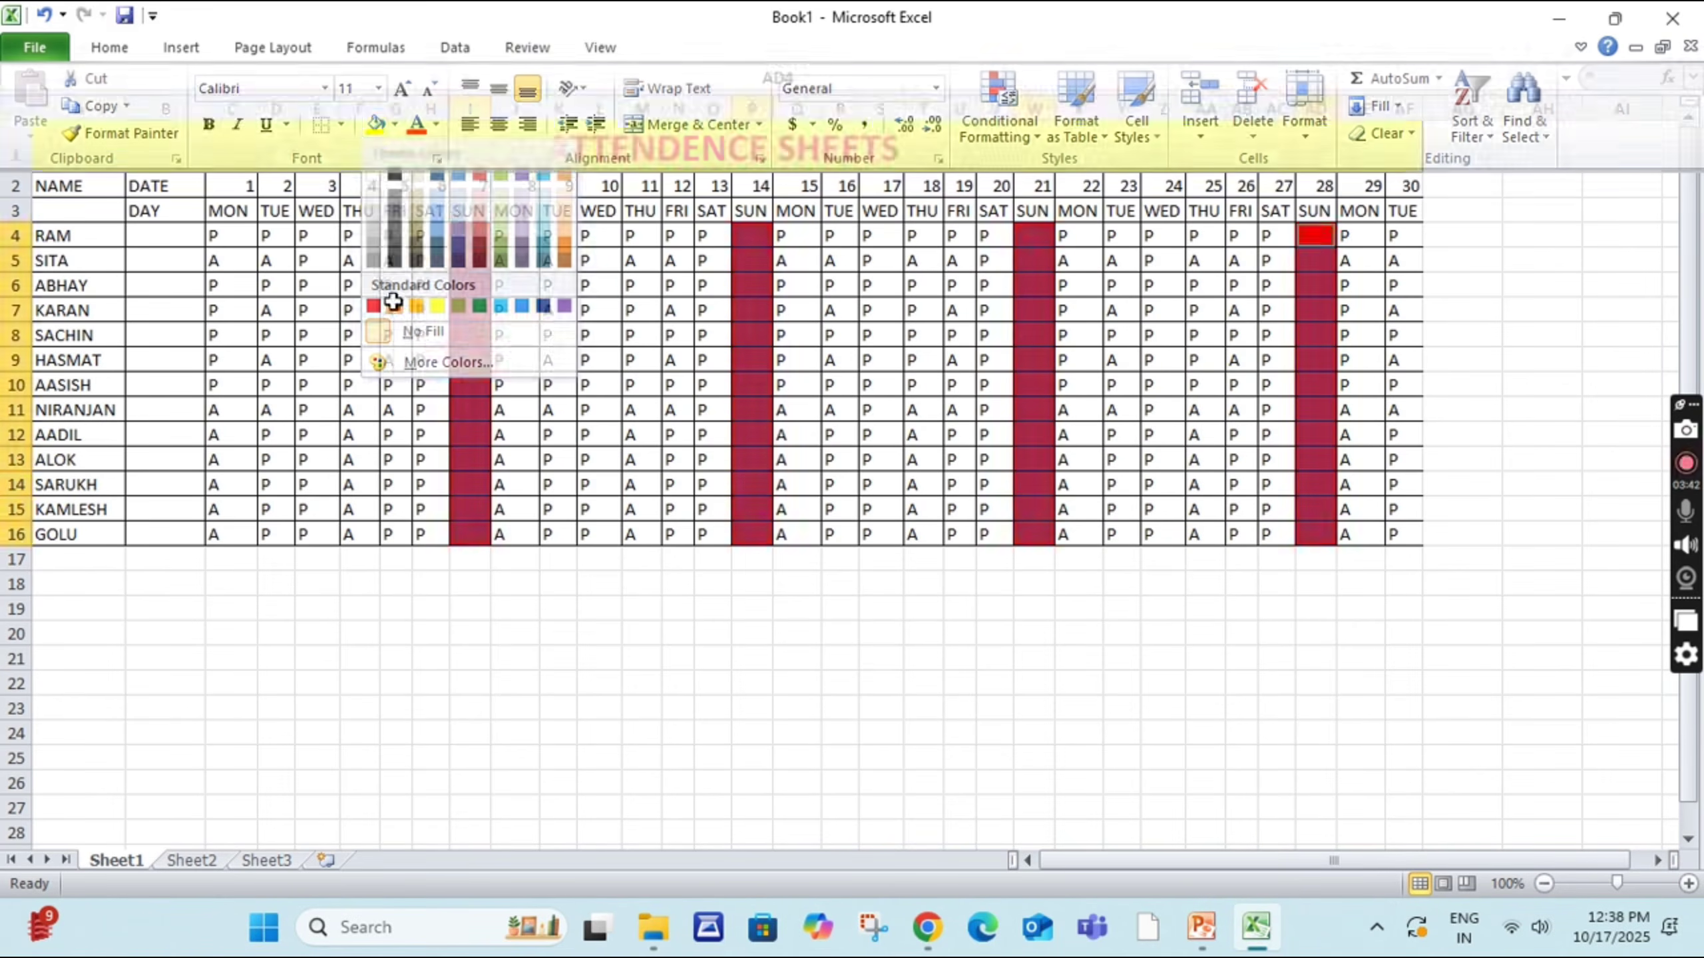
key(ctrl+F1)
click(460, 477)
click(744, 708)
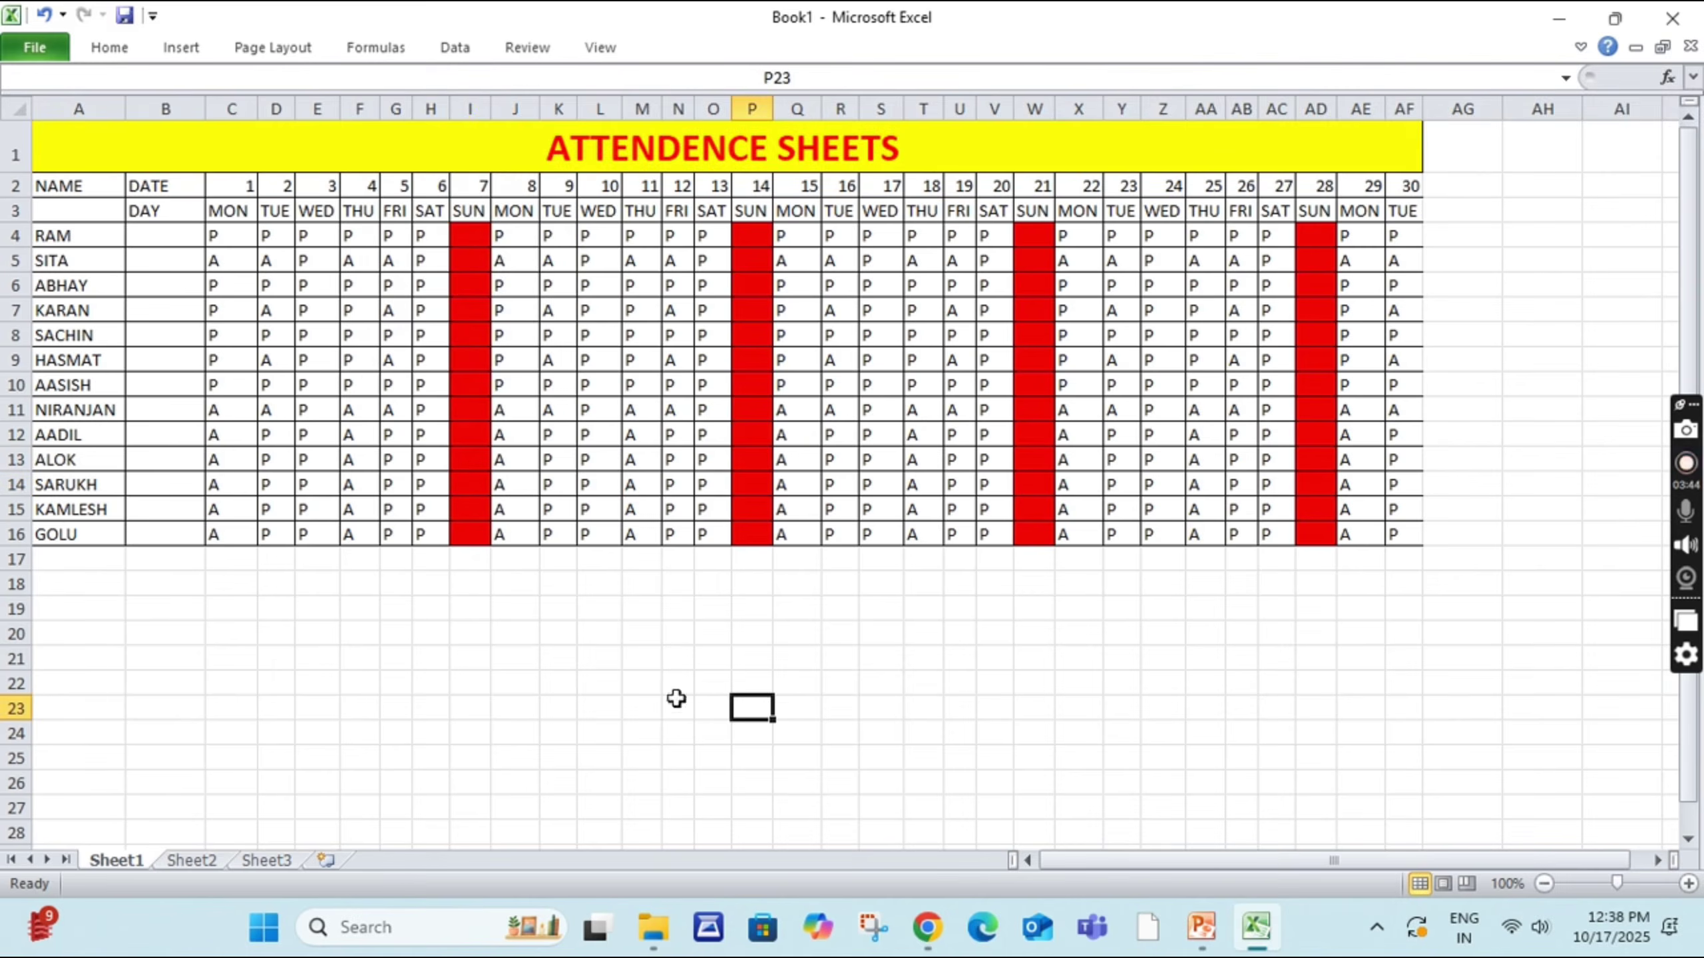
Step: Add the headings T-PRESENT in AG3 and ABSENT in AH3, and autofit the width of column AG
click(1449, 209)
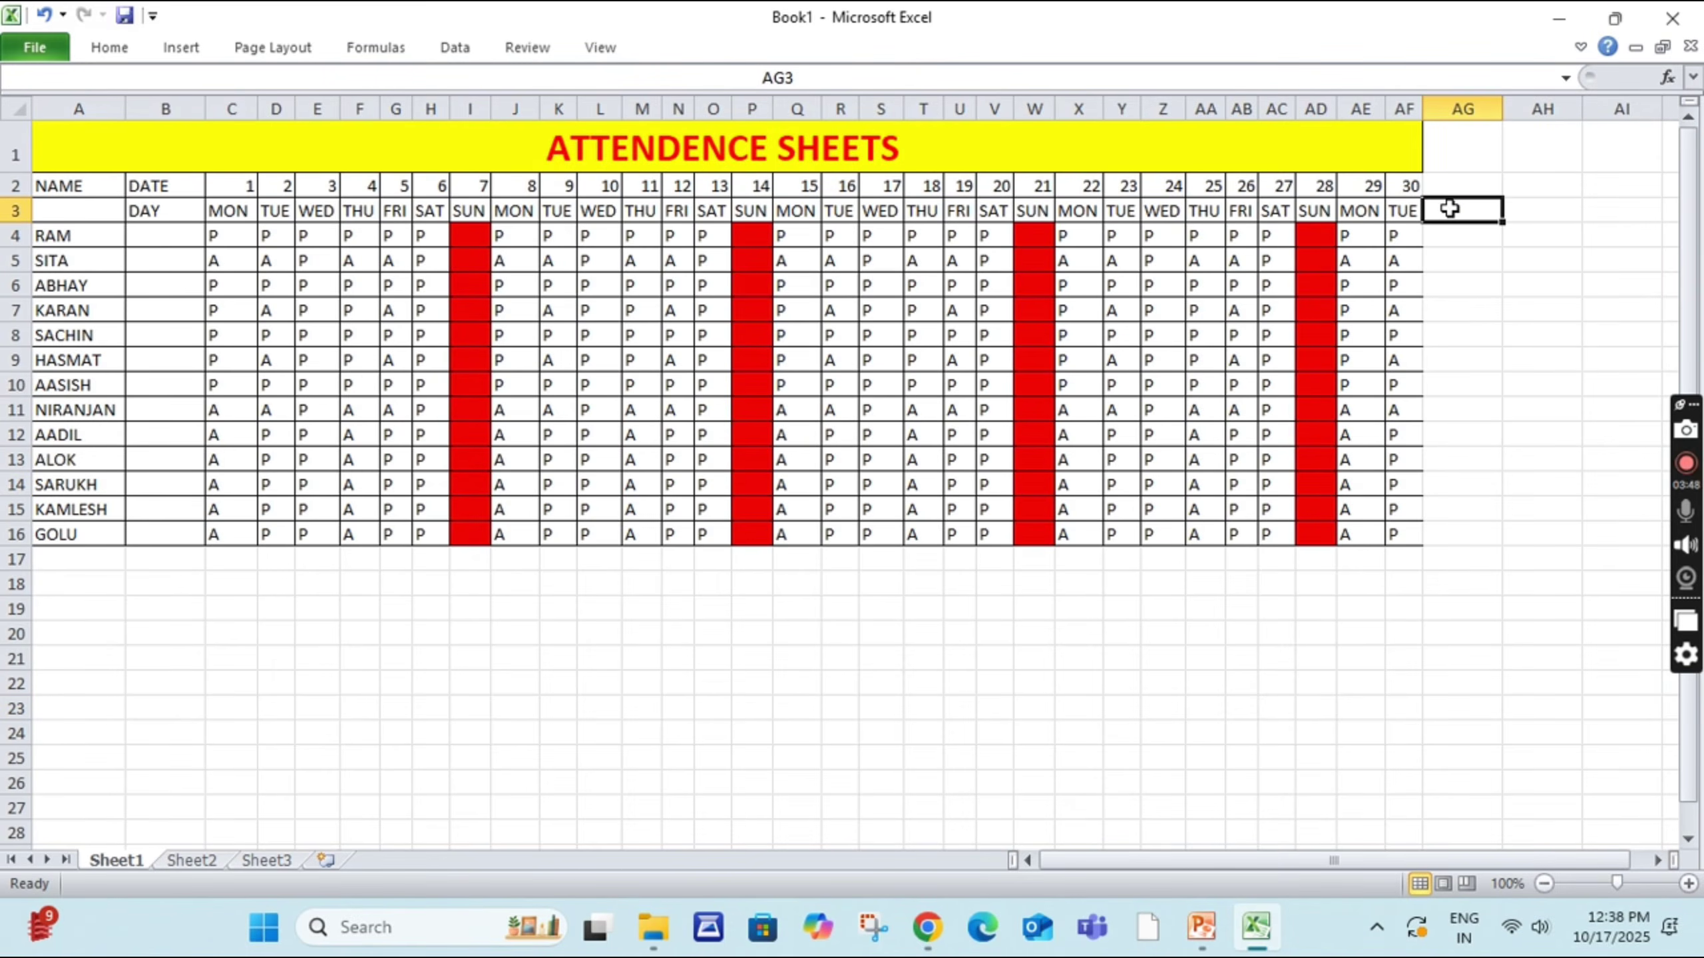
text(T-PRESENT)
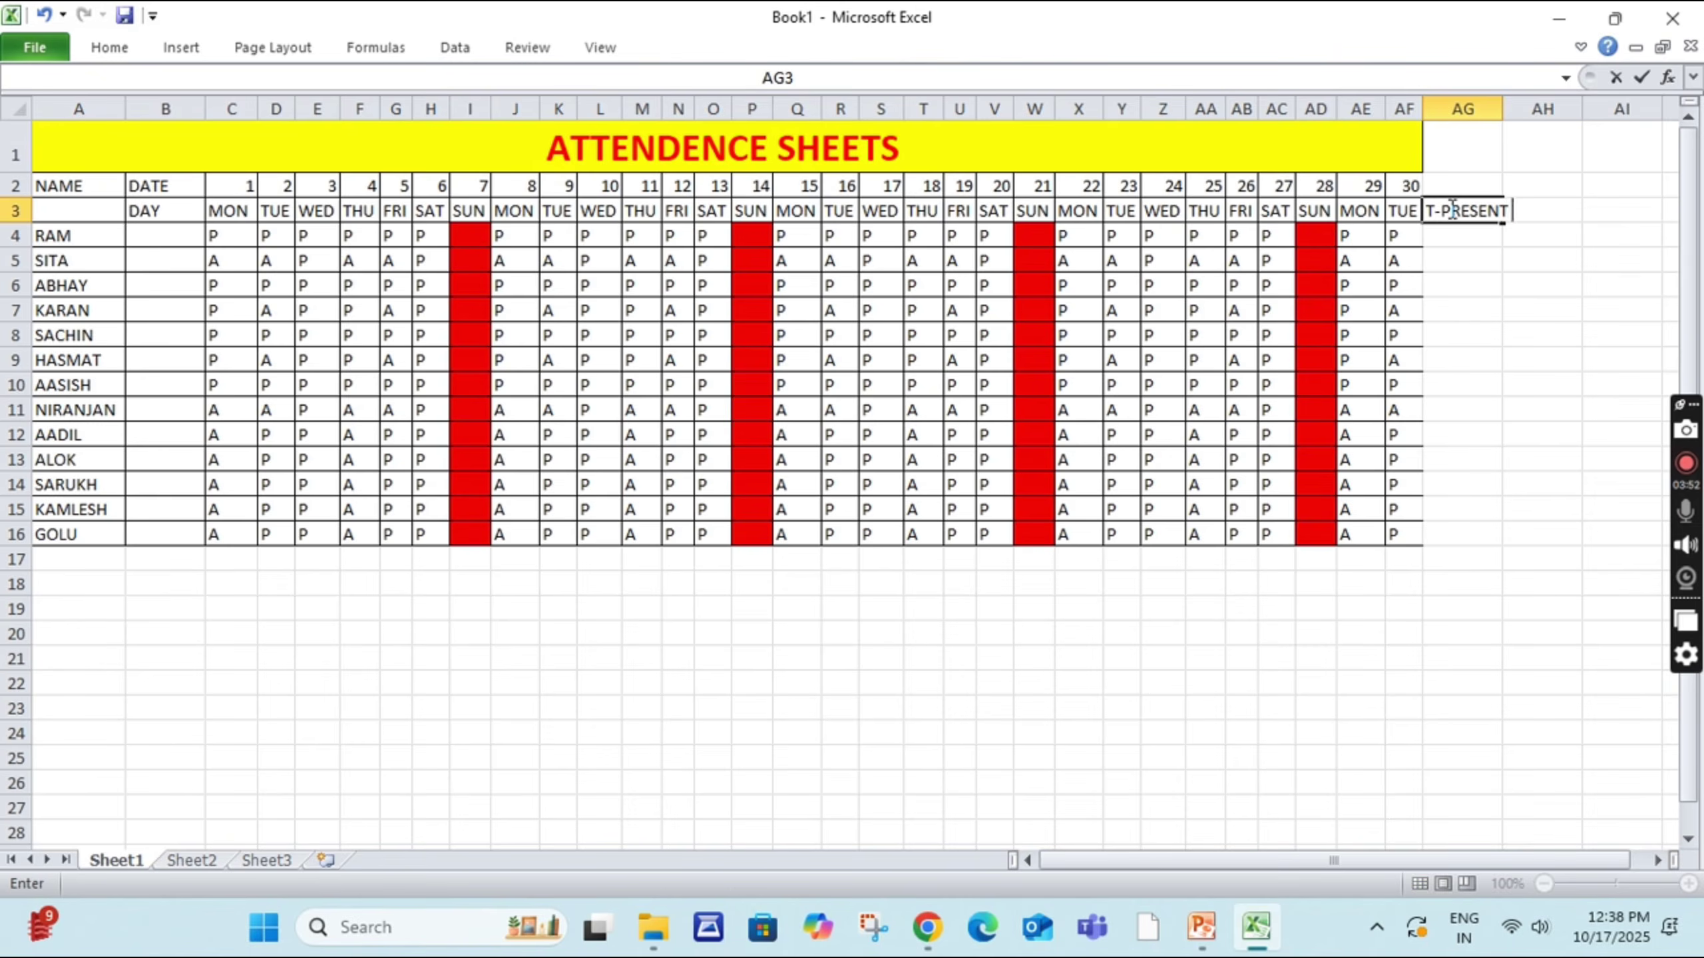
key(Tab)
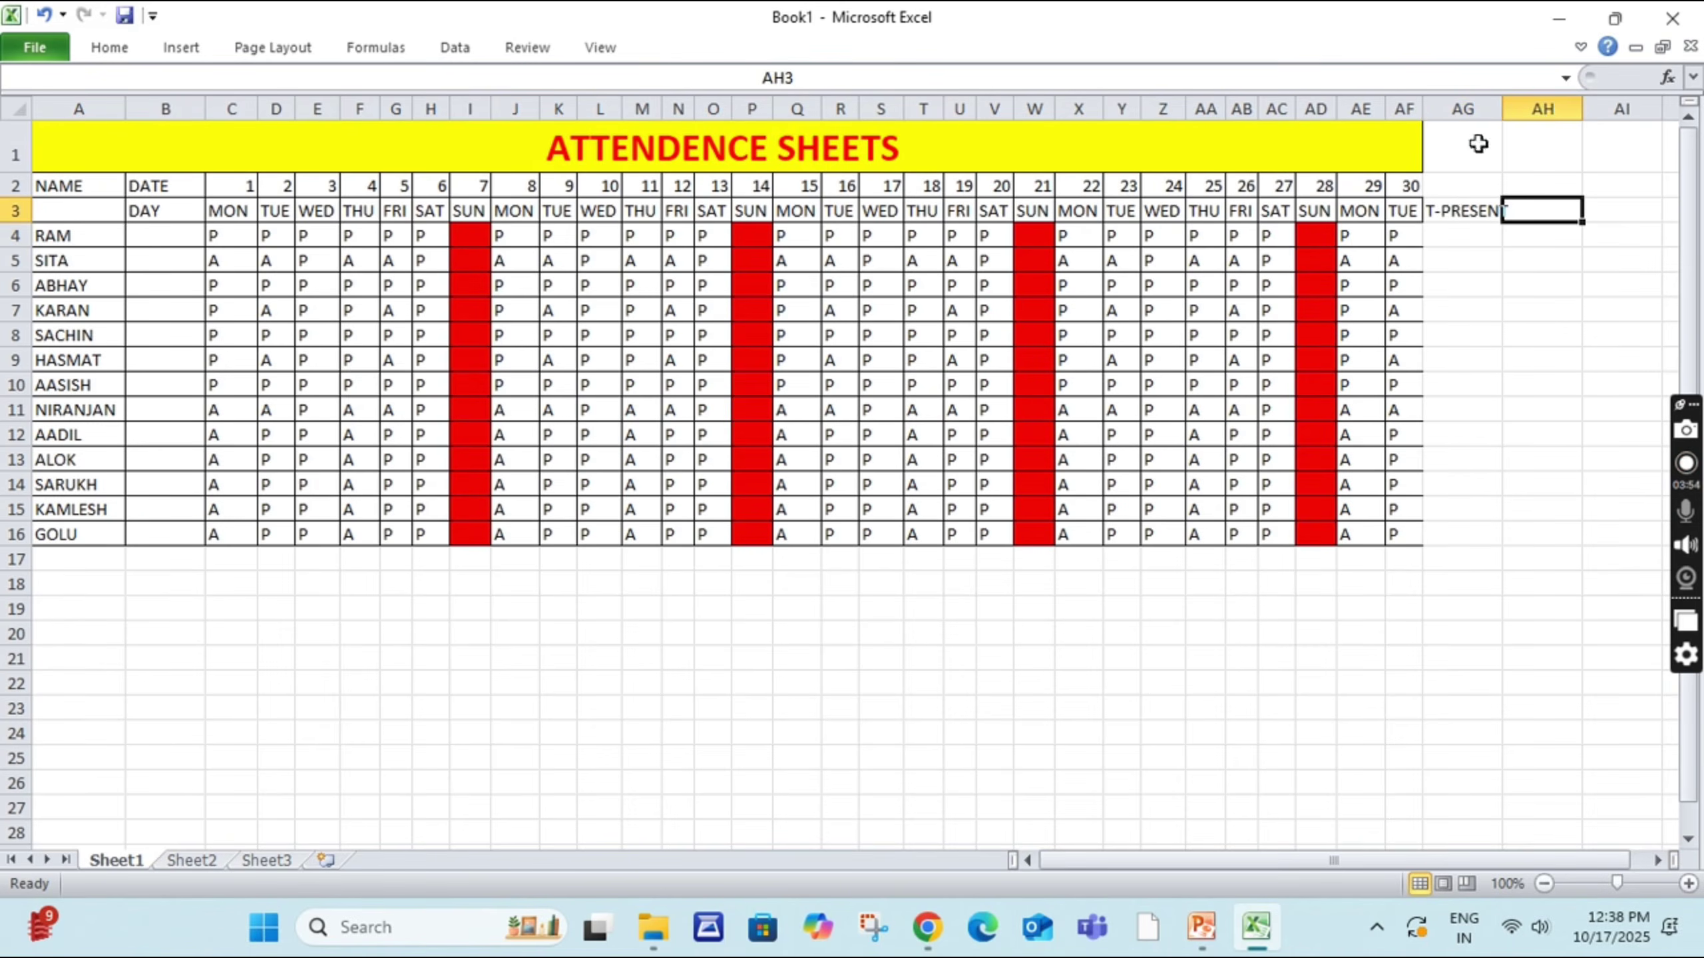
double_click(1503, 110)
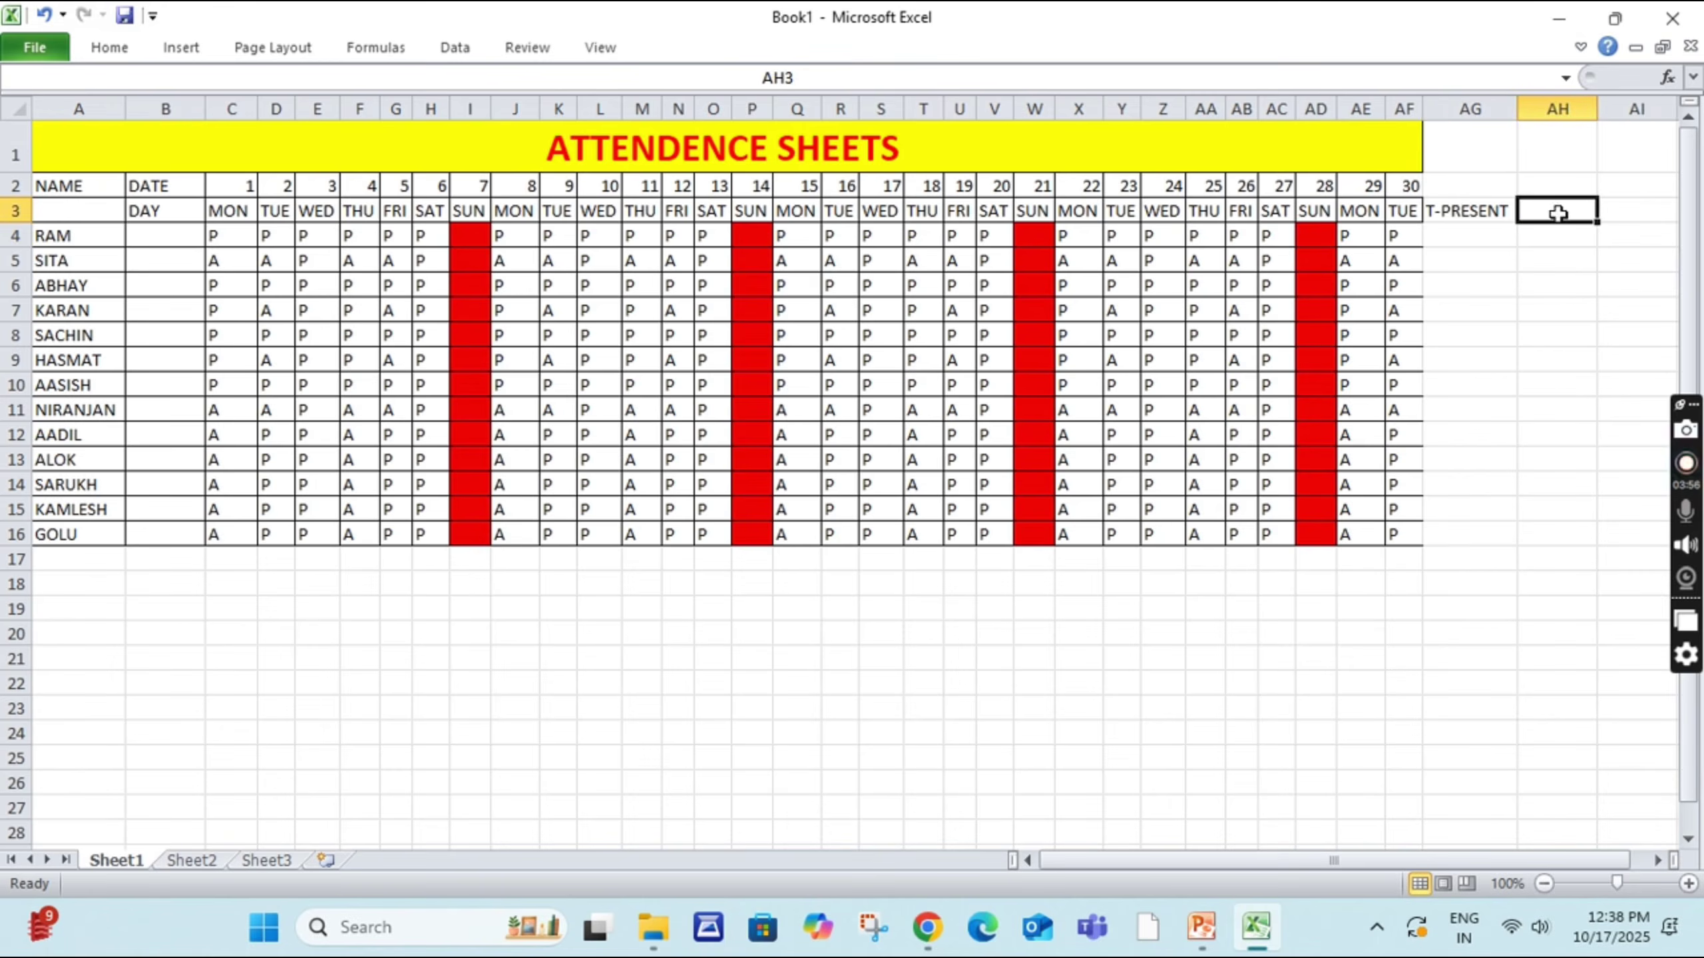
text(ABSENT)
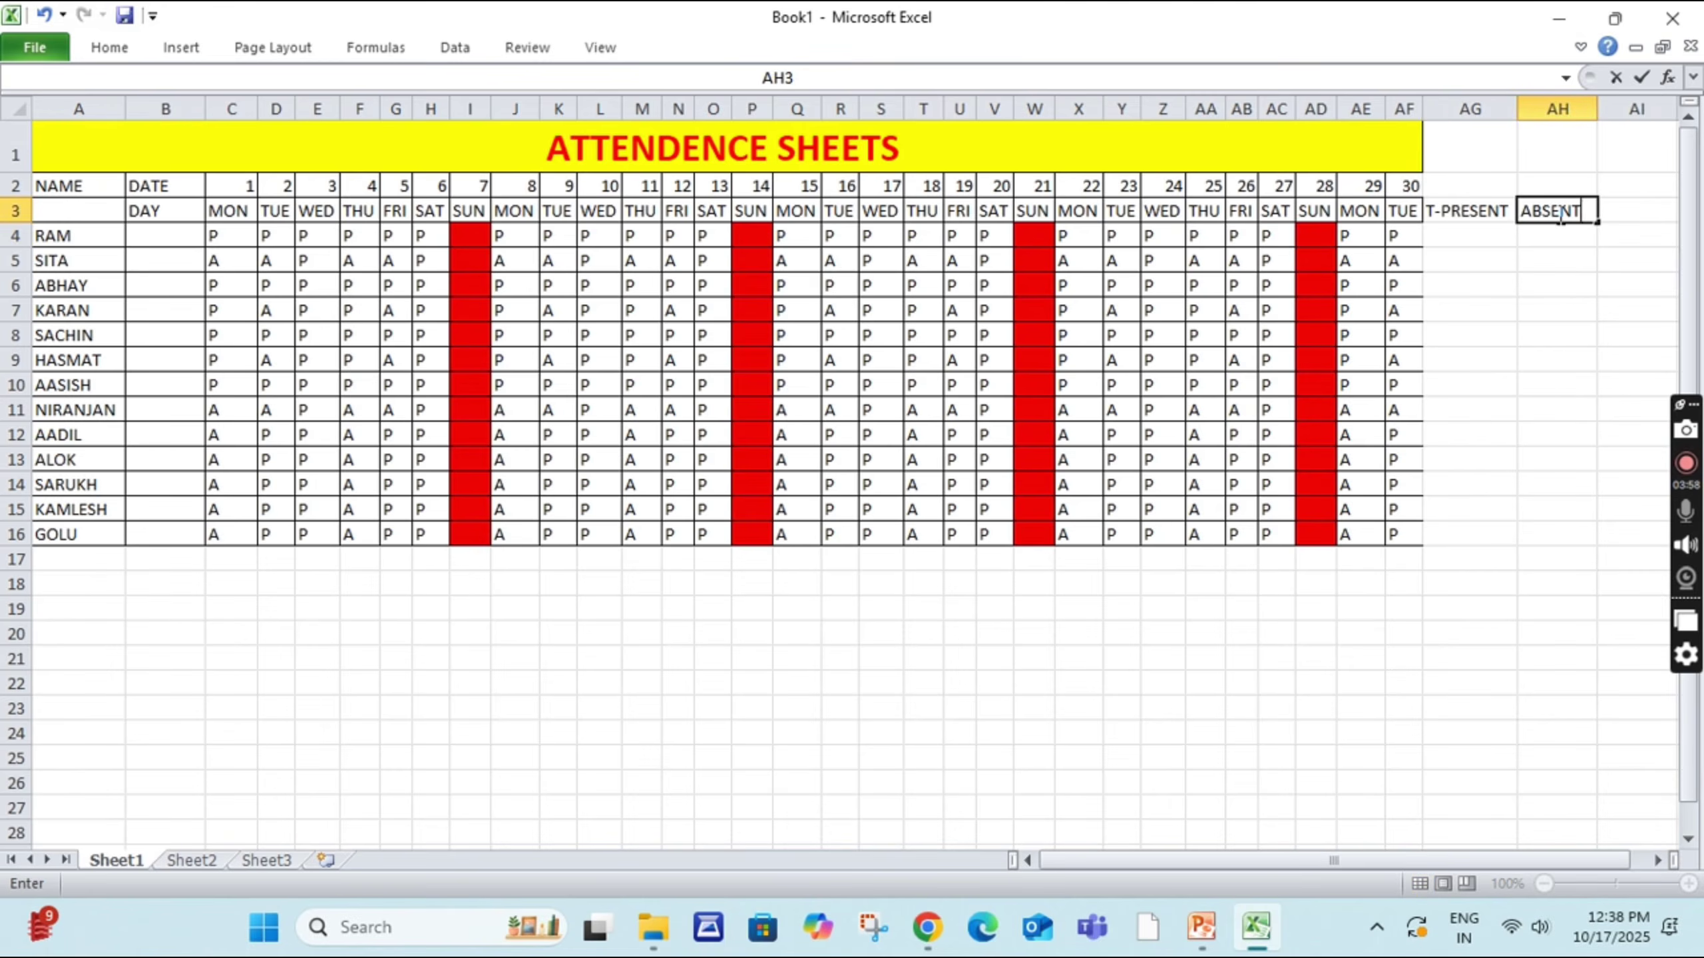
click(1472, 230)
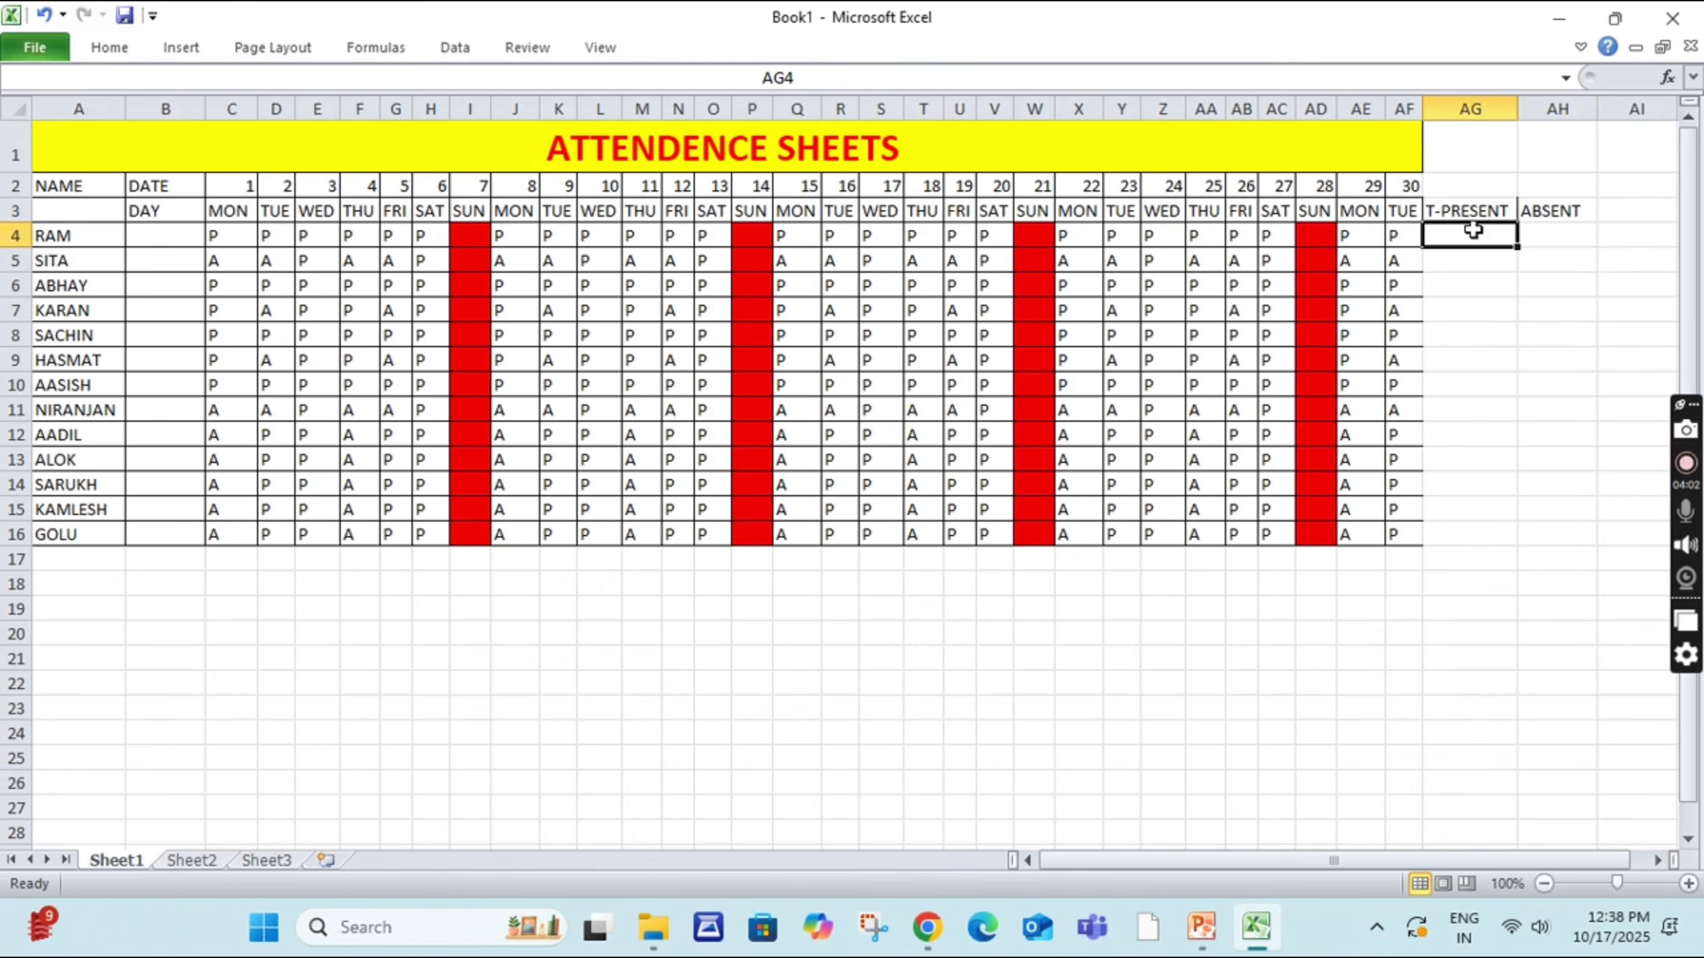
Step: Enter =COUNTIF(C4:AF4, "p") in AG4 to count the first attendee's present days
text(=)
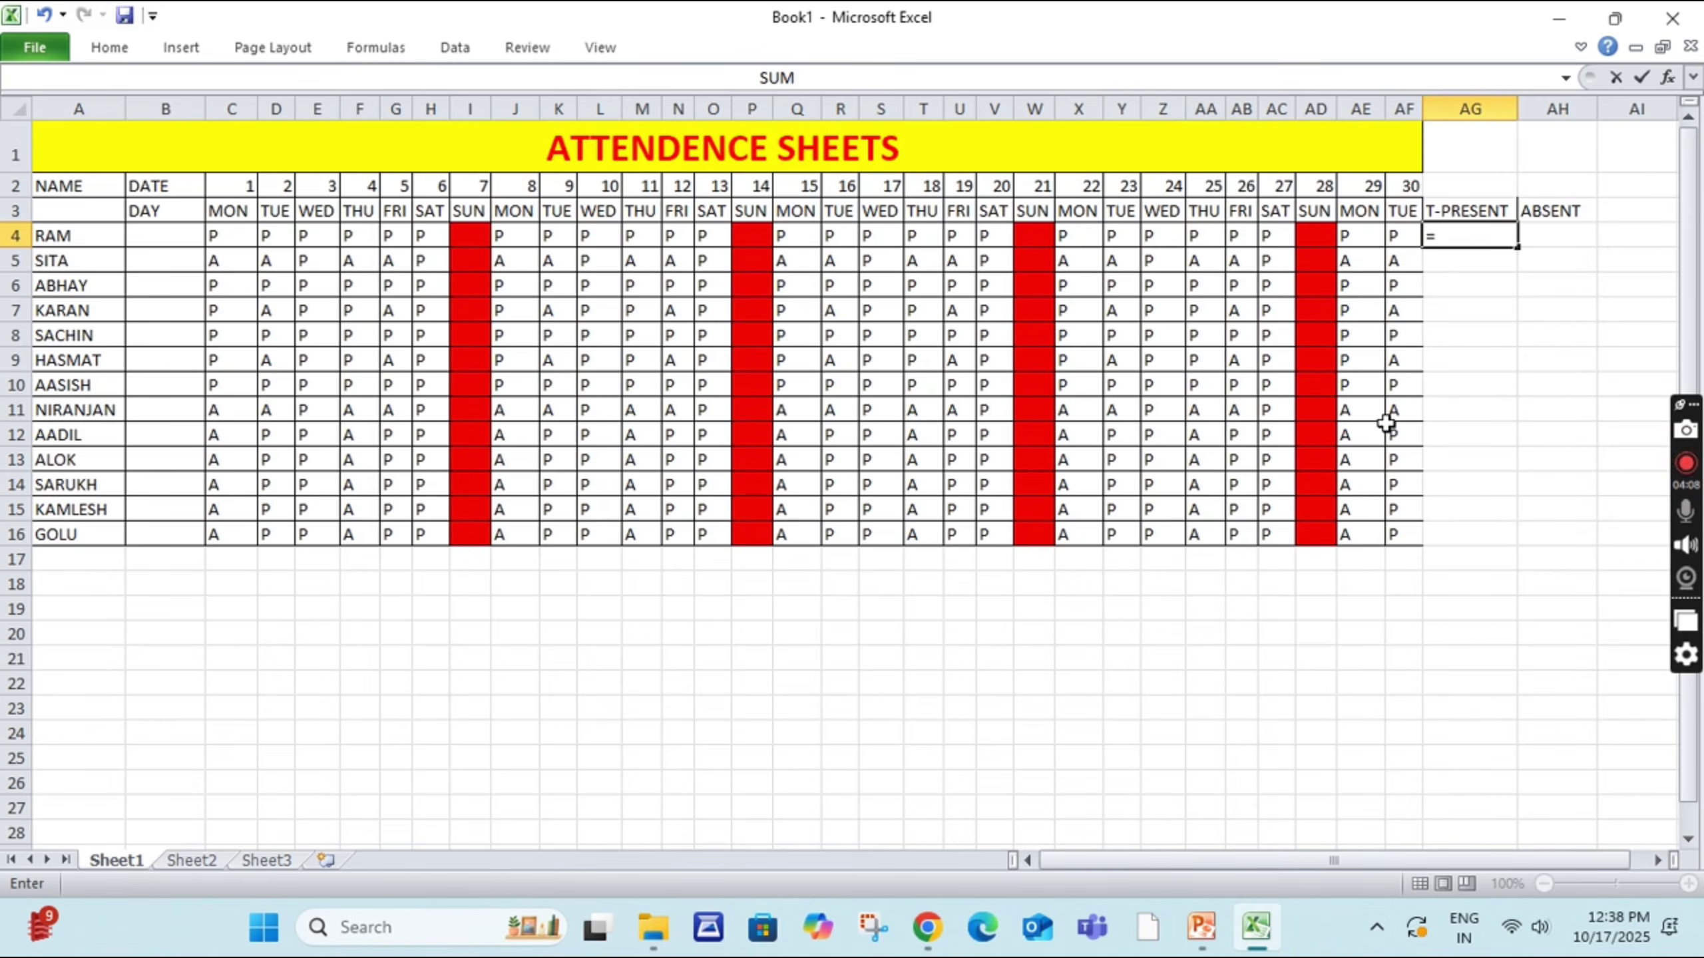
text(COUN)
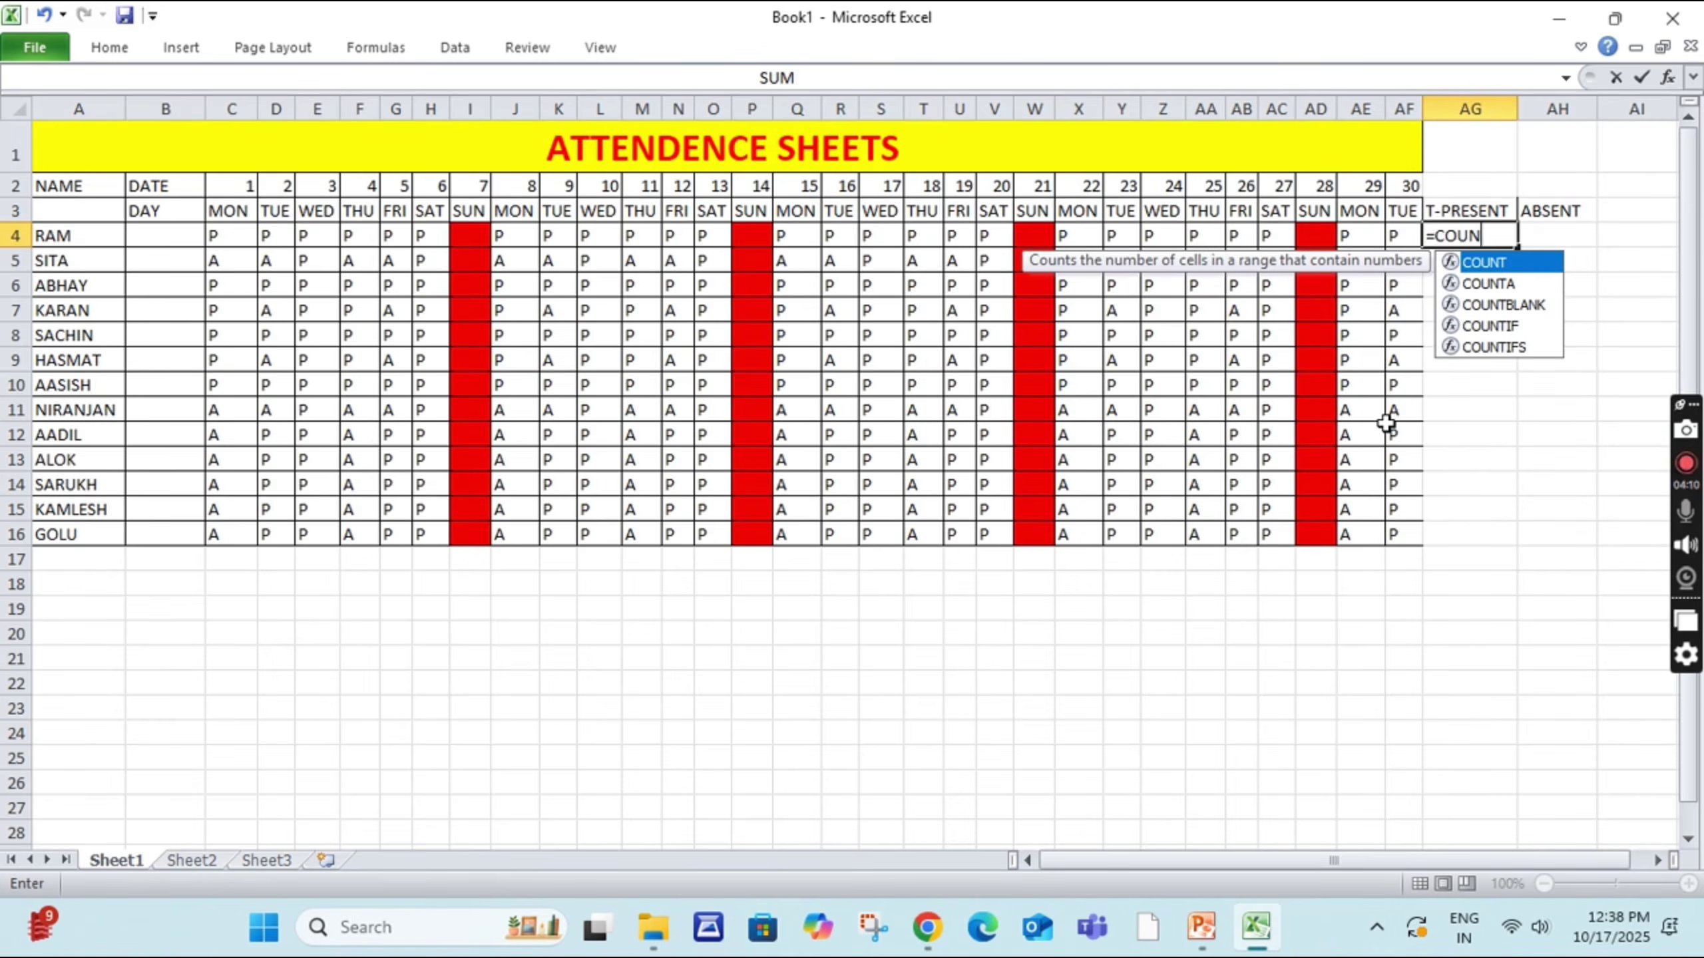
key(Down)
key(Down)
key(Down)
key(Tab)
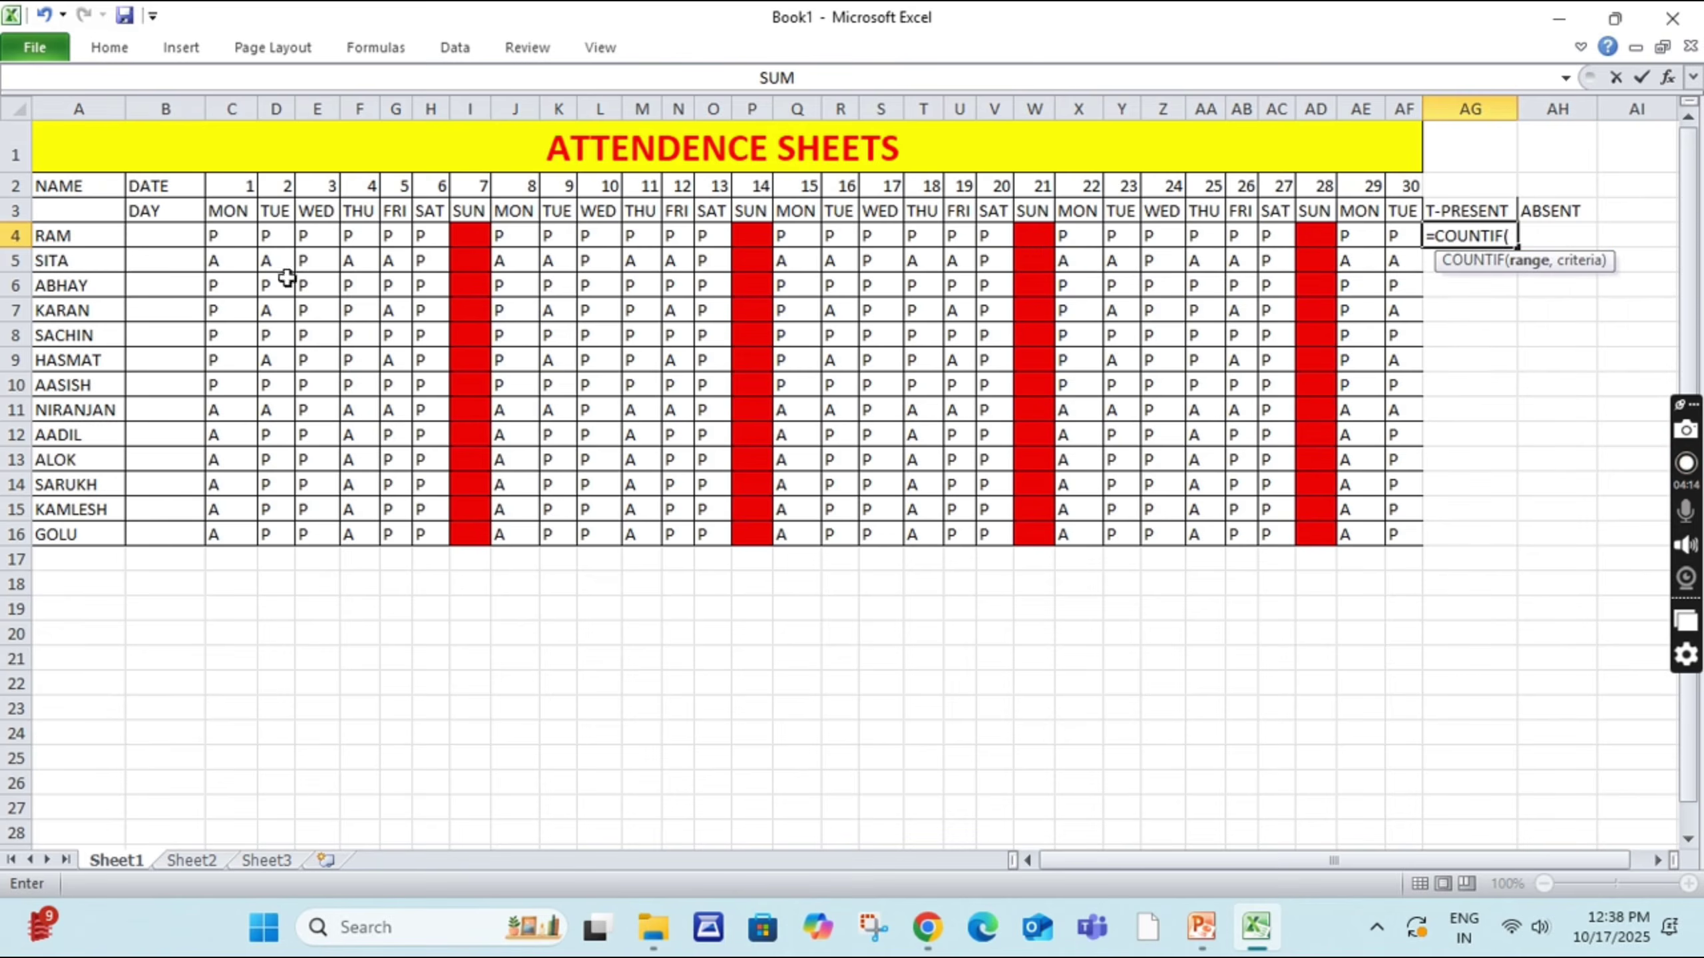
drag(224, 233, 1397, 237)
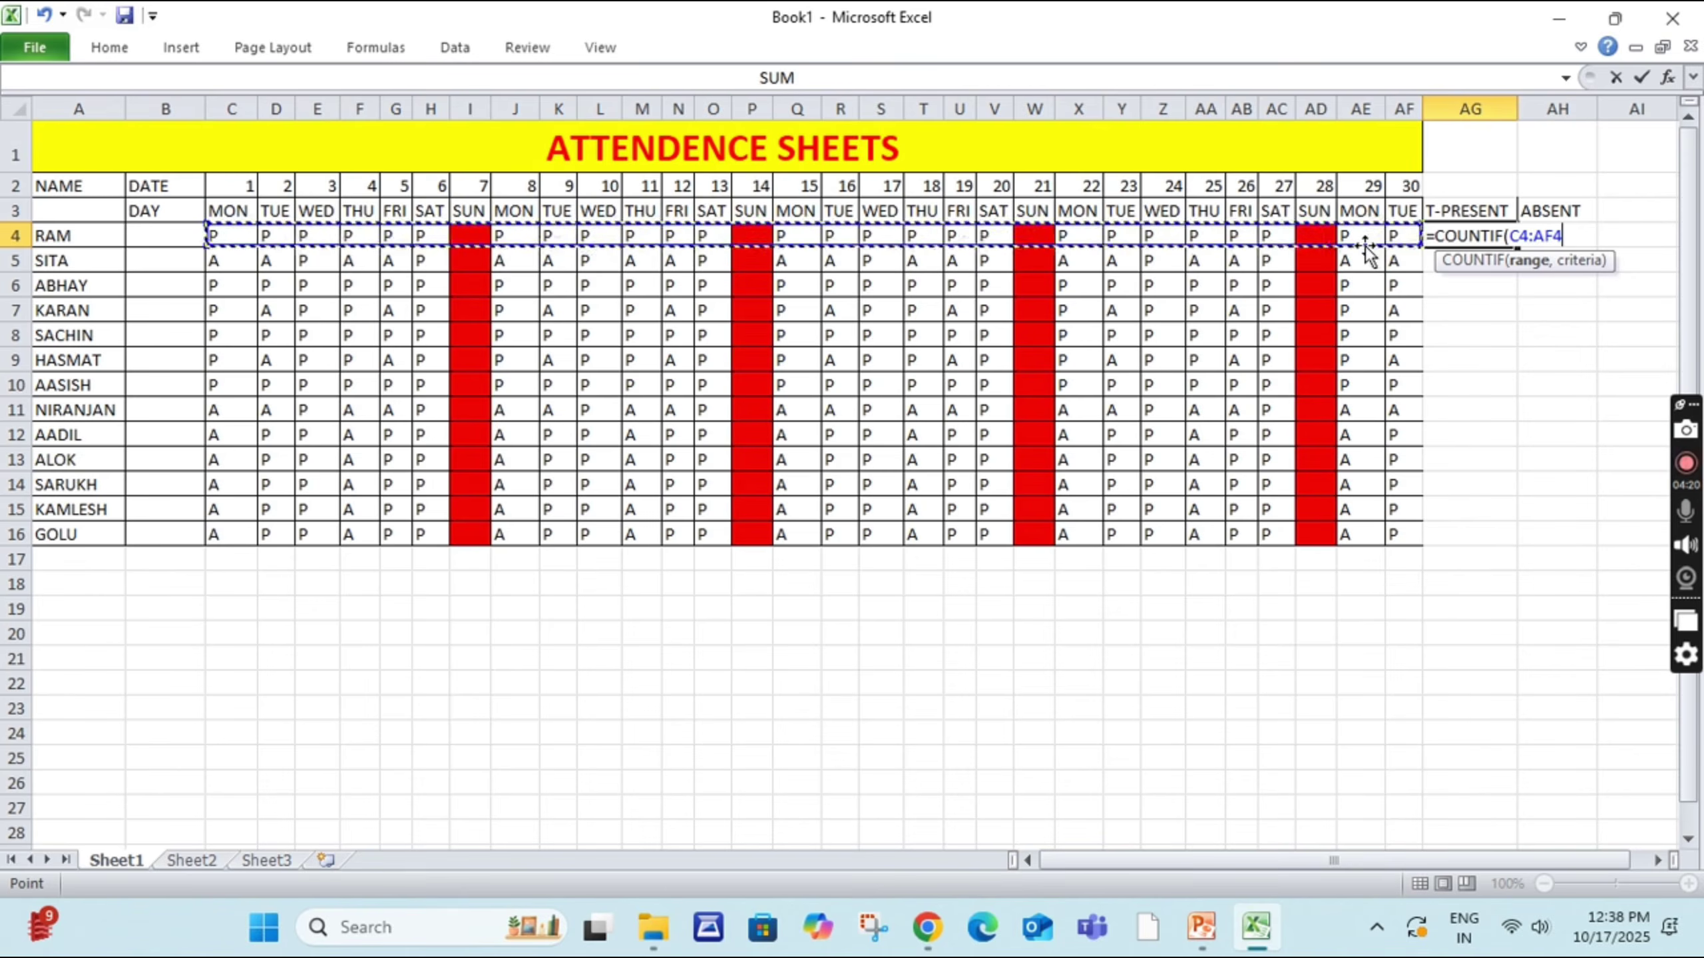
text(,)
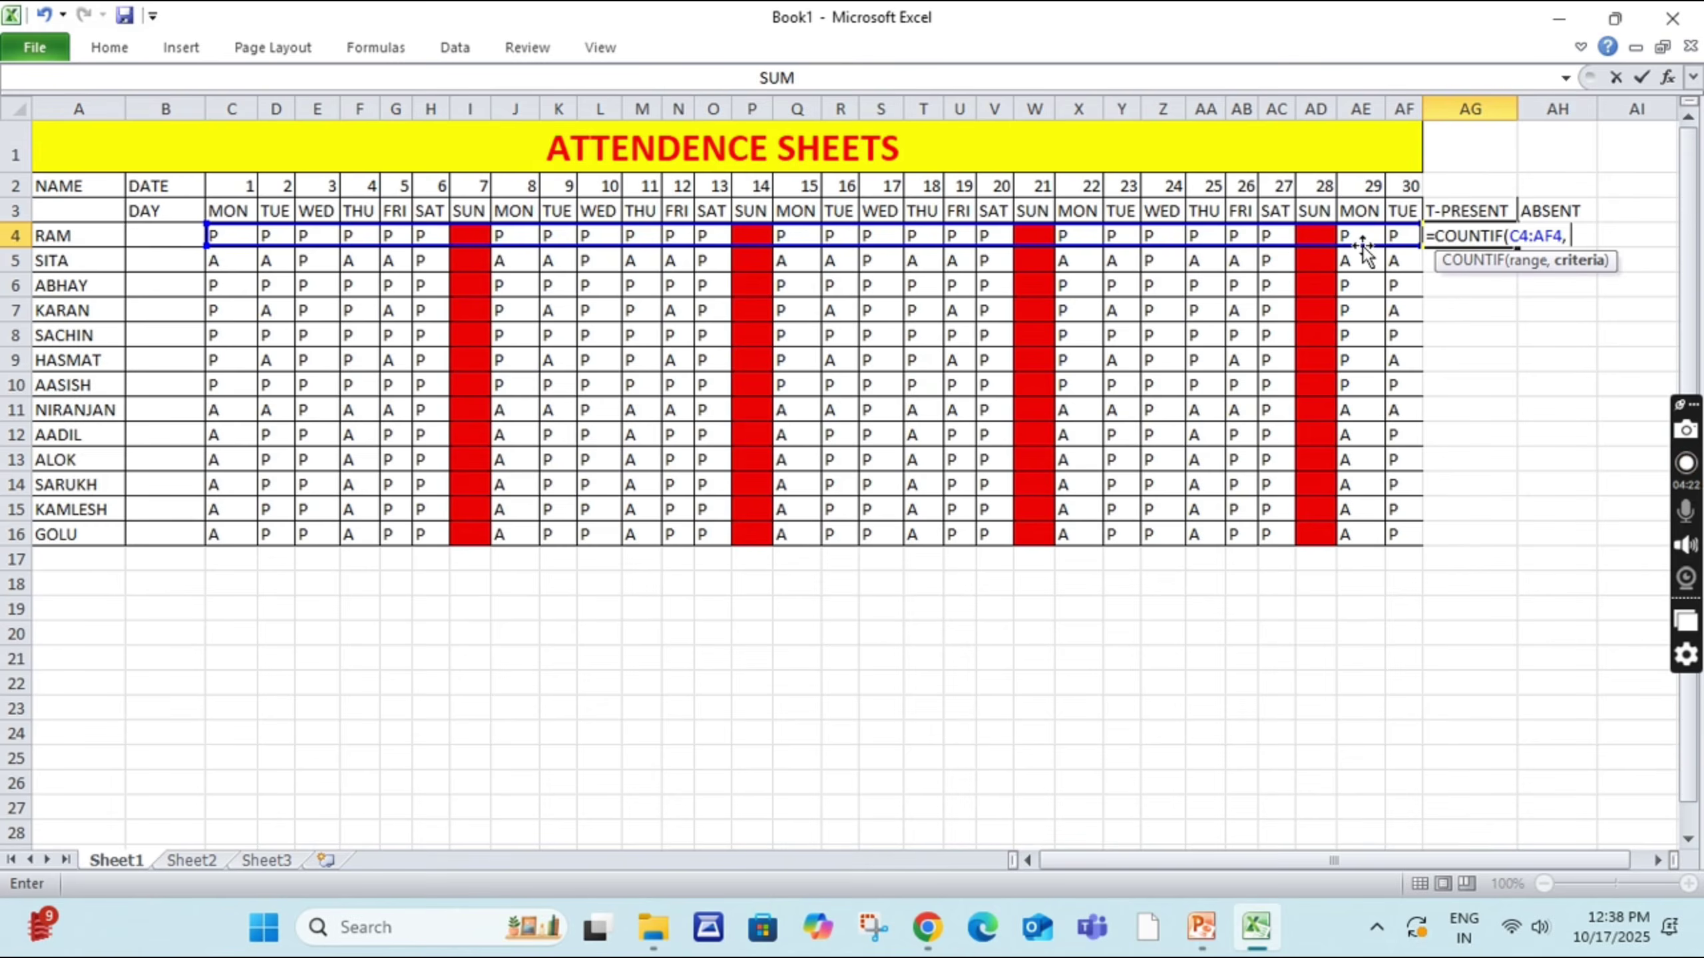
text( "p)
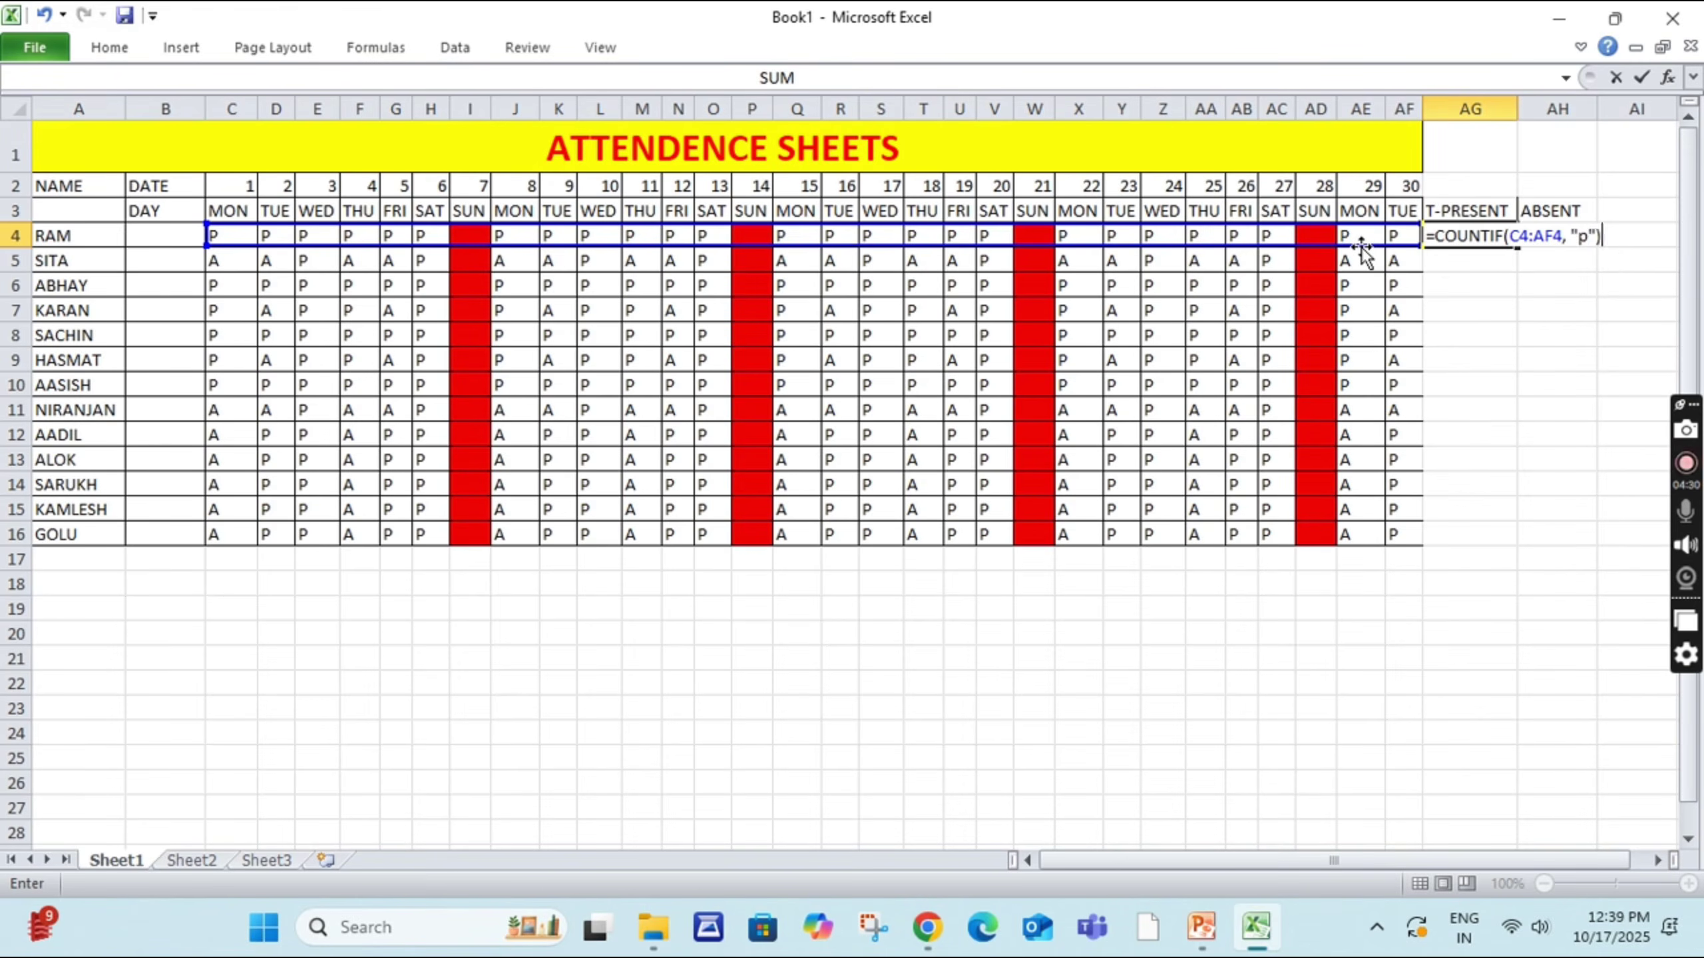
key(Return)
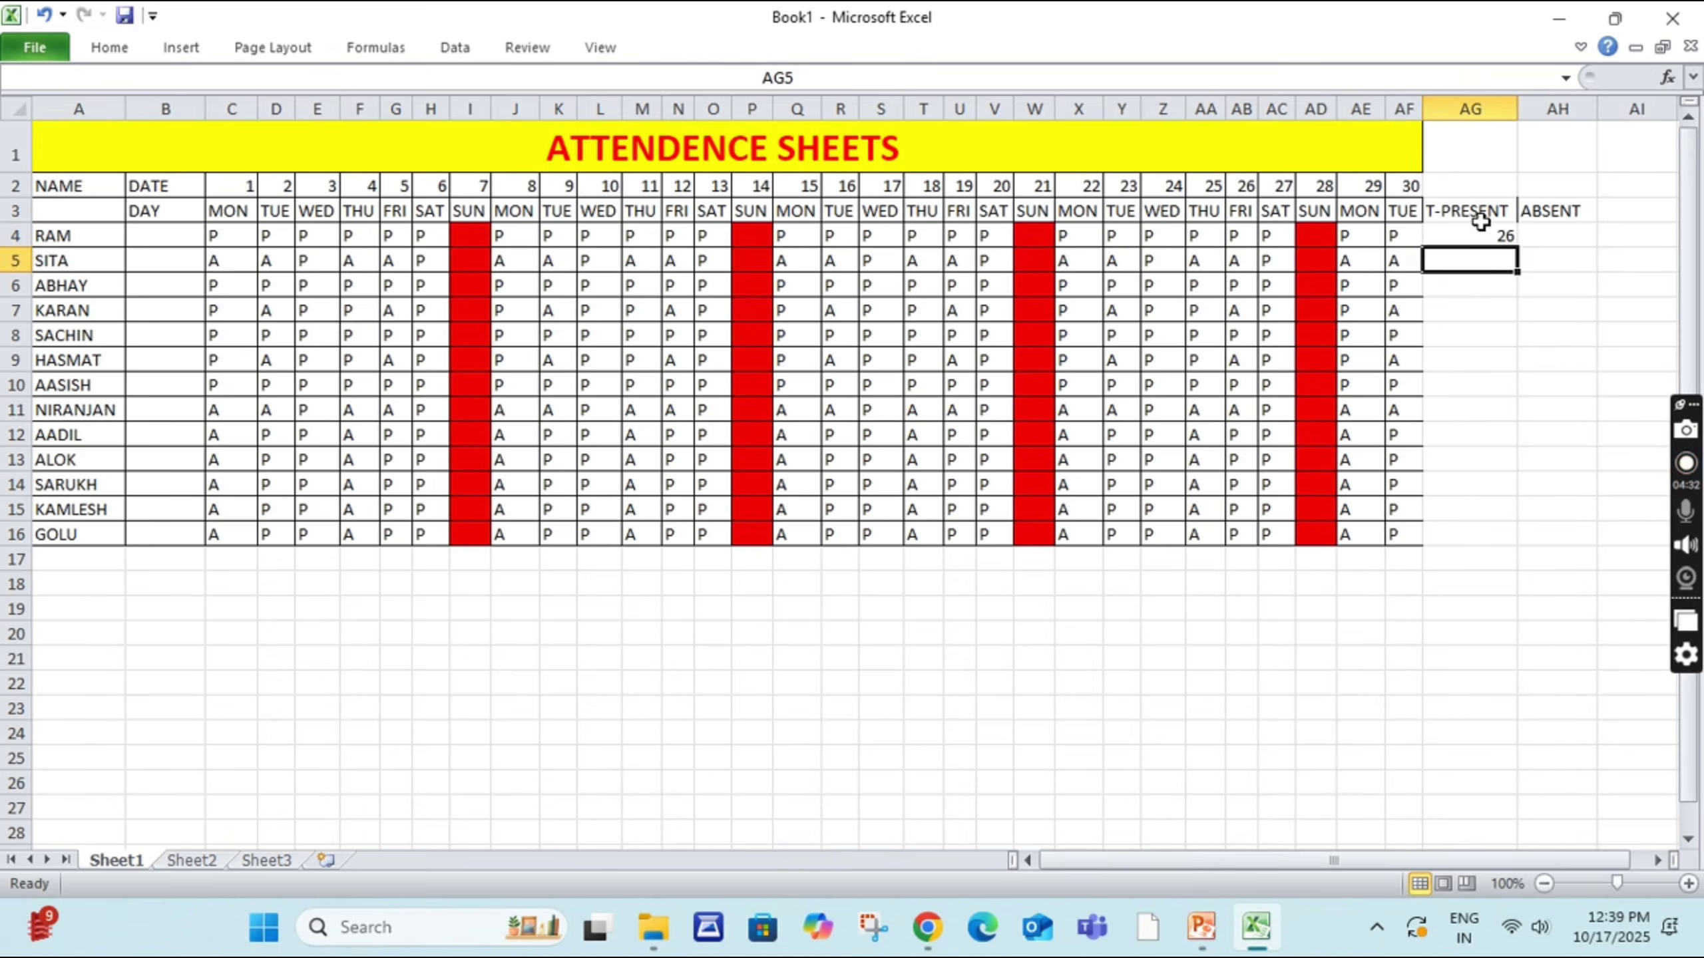
Step: Fill the T-PRESENT formula from AG4 down to AG16 for the remaining attendees
drag(1478, 217, 1472, 235)
drag(1500, 560, 1535, 560)
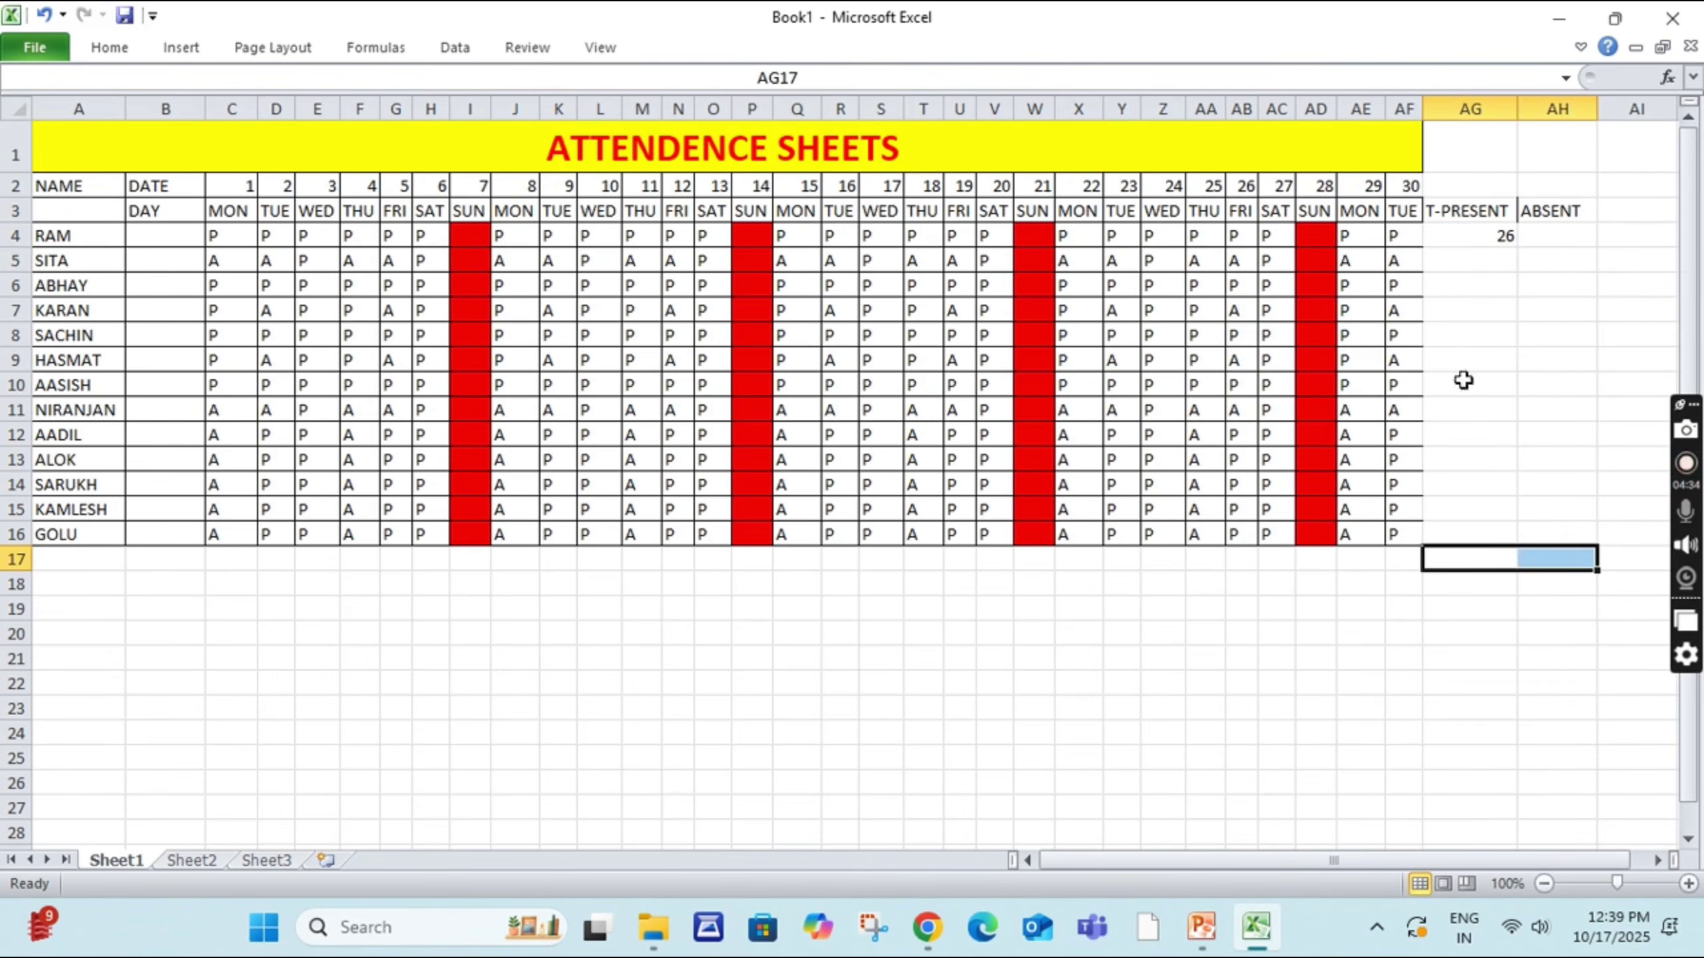
click(1477, 233)
drag(1518, 247, 1524, 540)
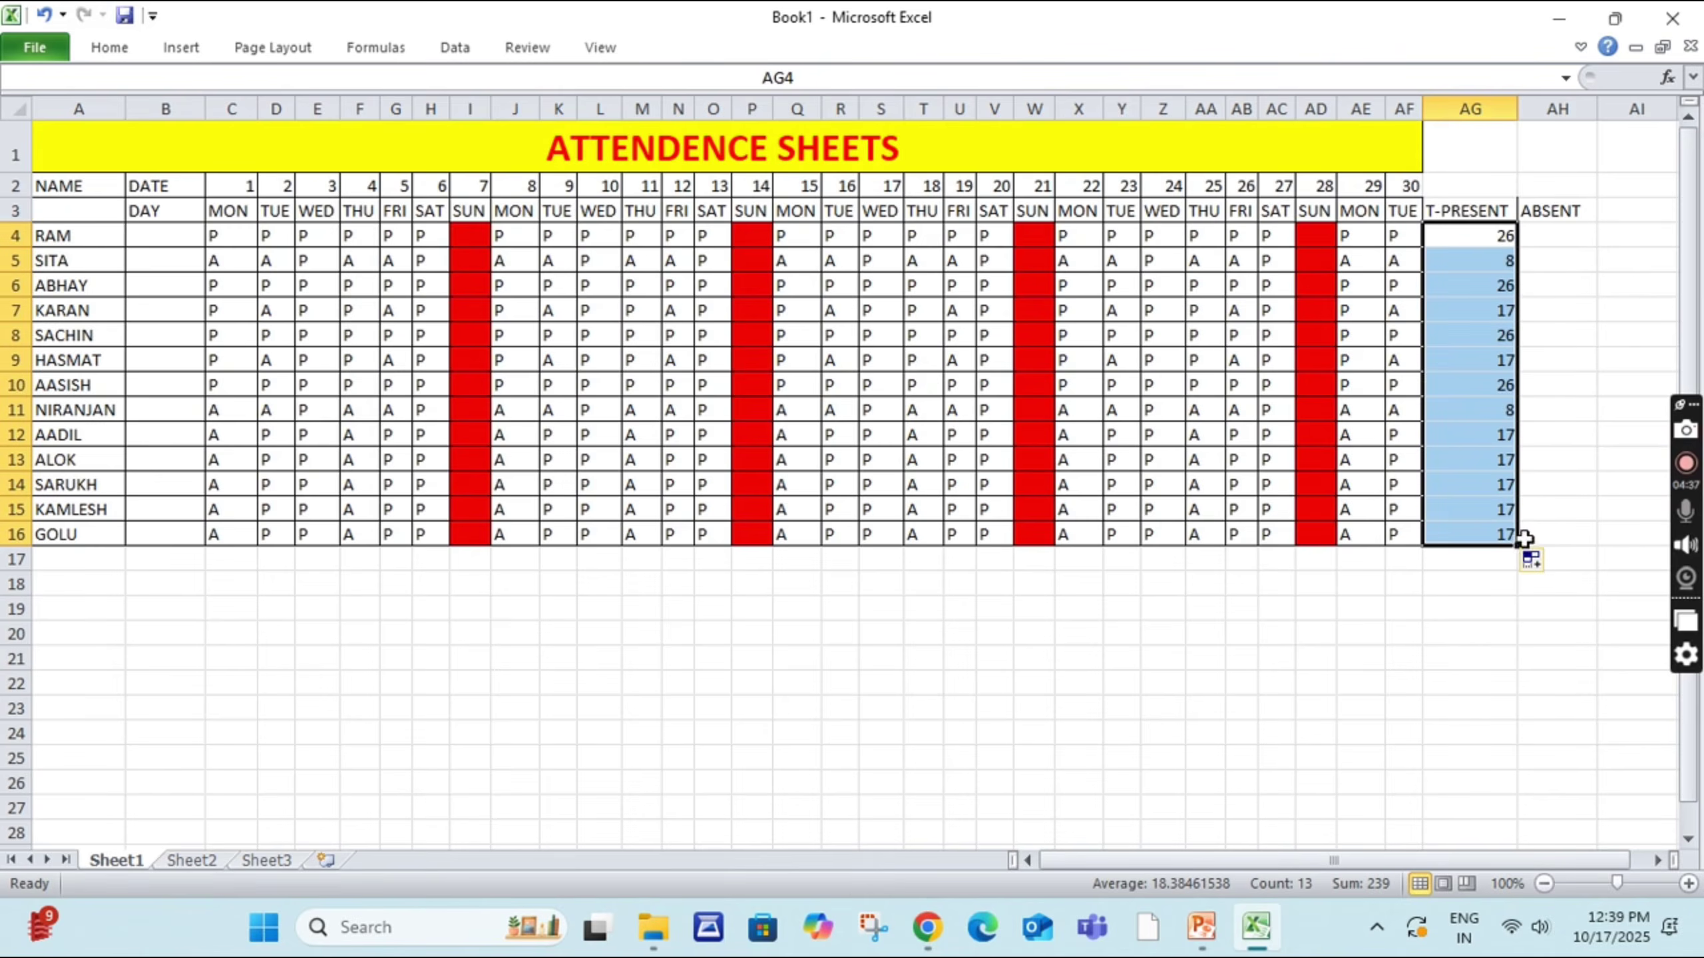
click(1479, 608)
Step: Enter =COUNTIF(C4:AF4, "a") in AH4 to count absent days and fill it down the ABSENT column to AH16
click(1546, 239)
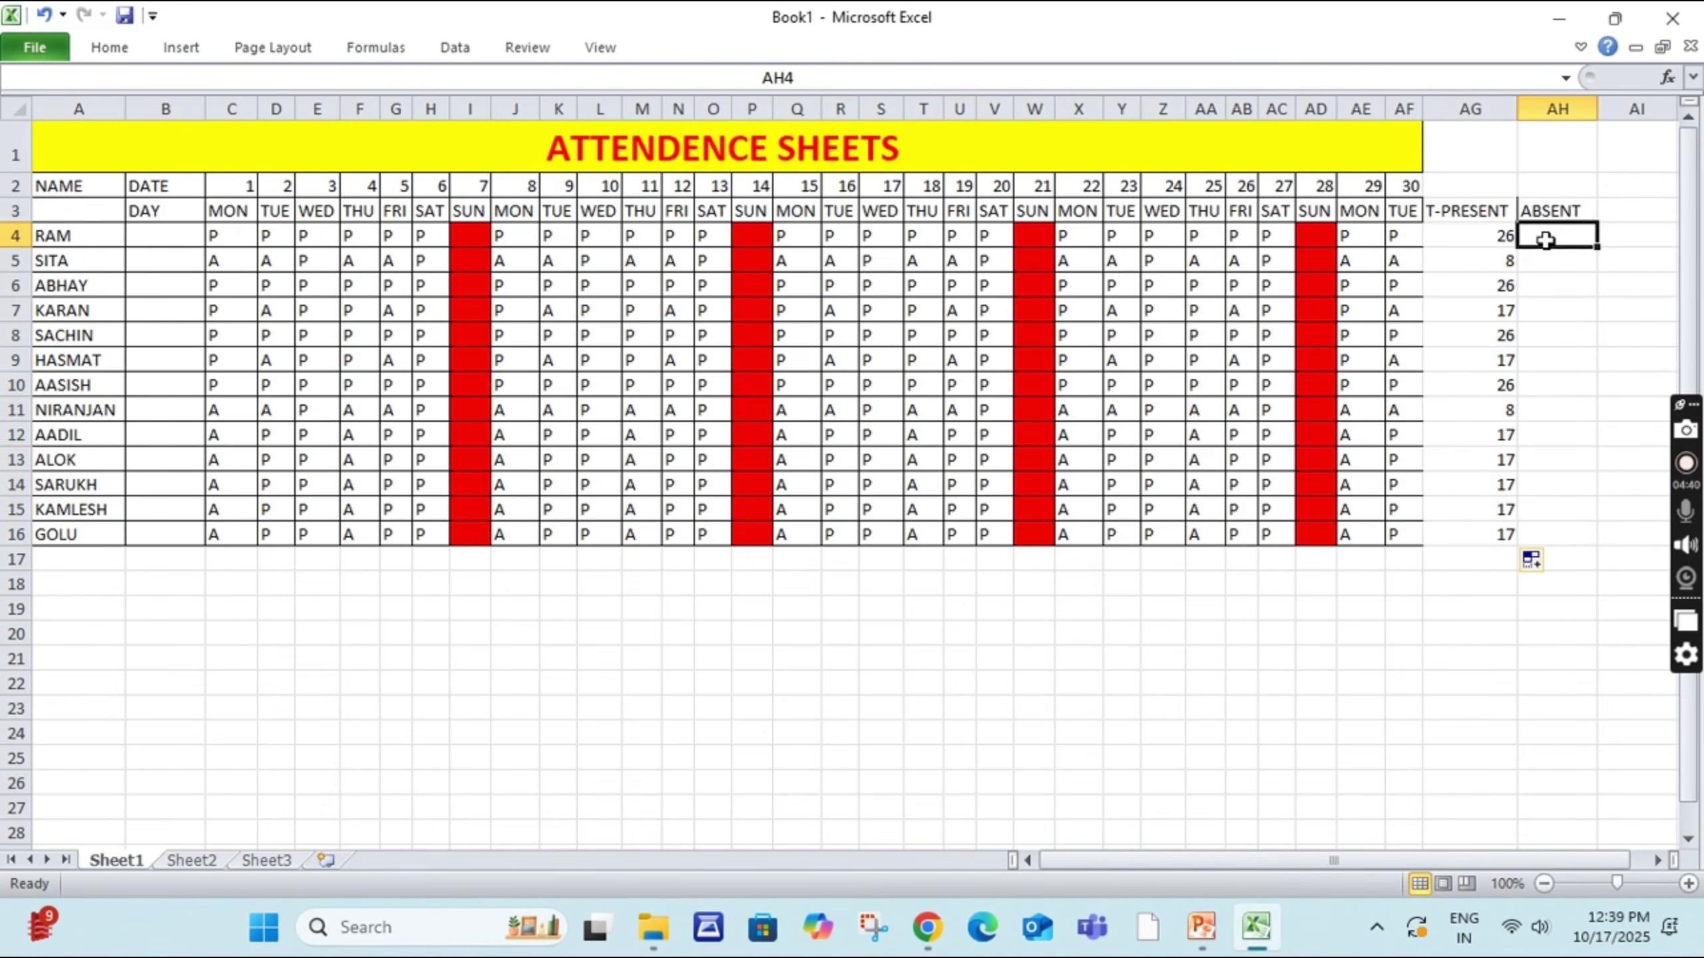
text(=co)
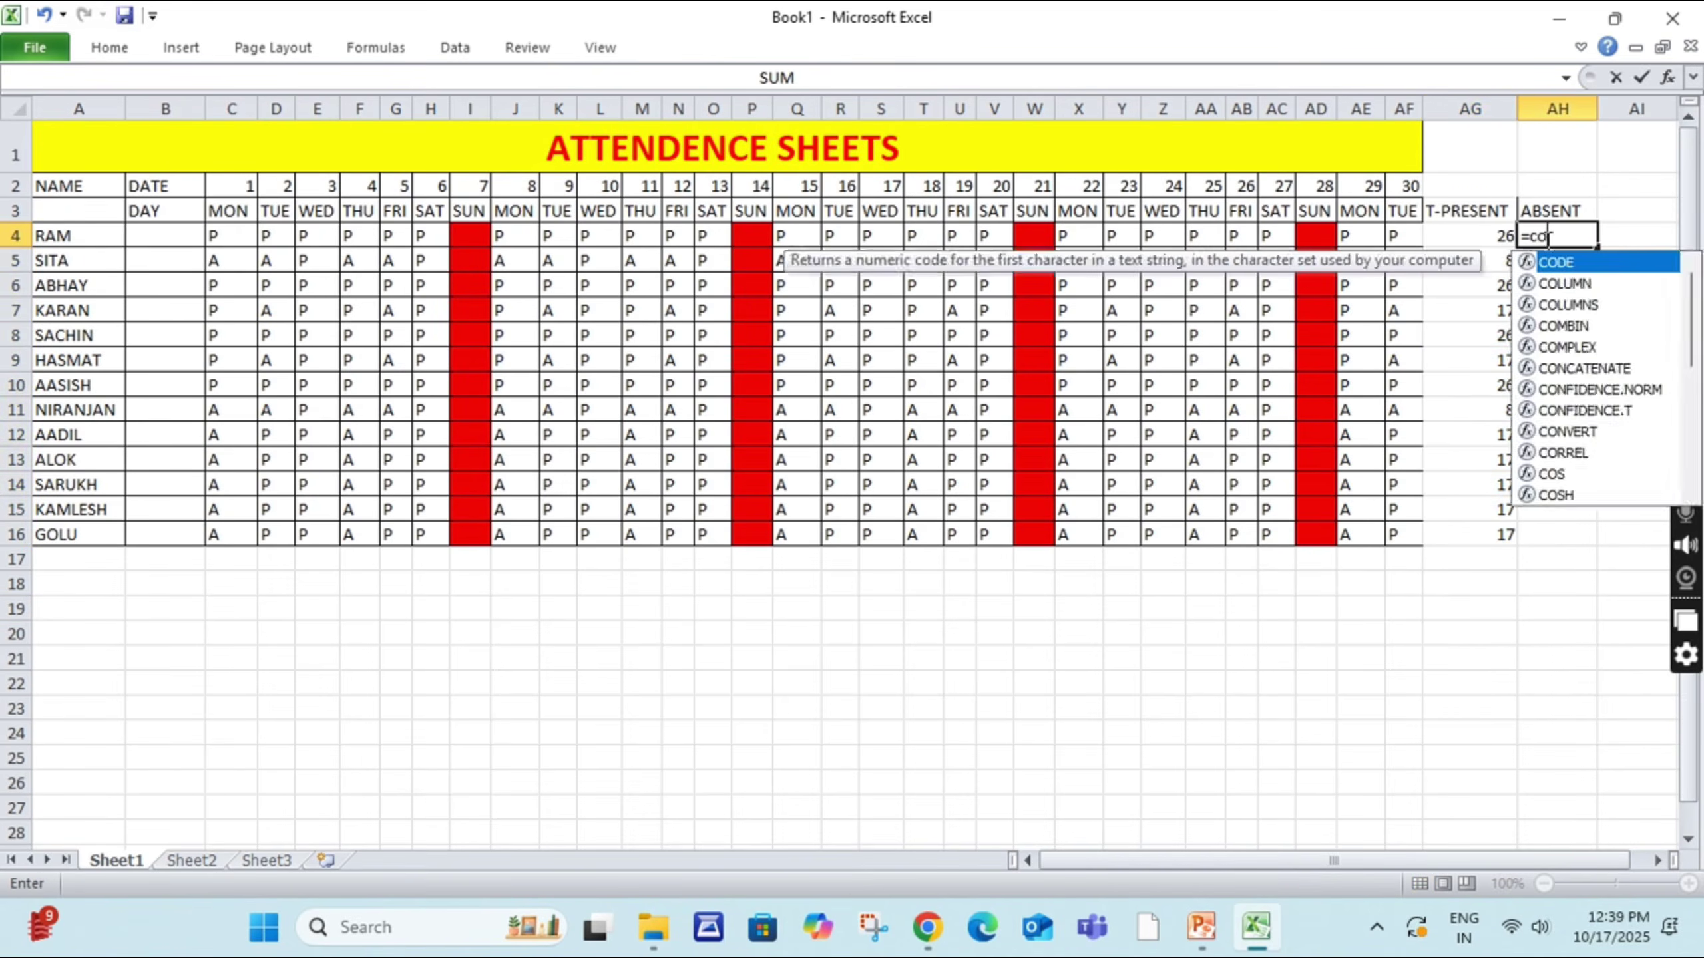
text(untif)
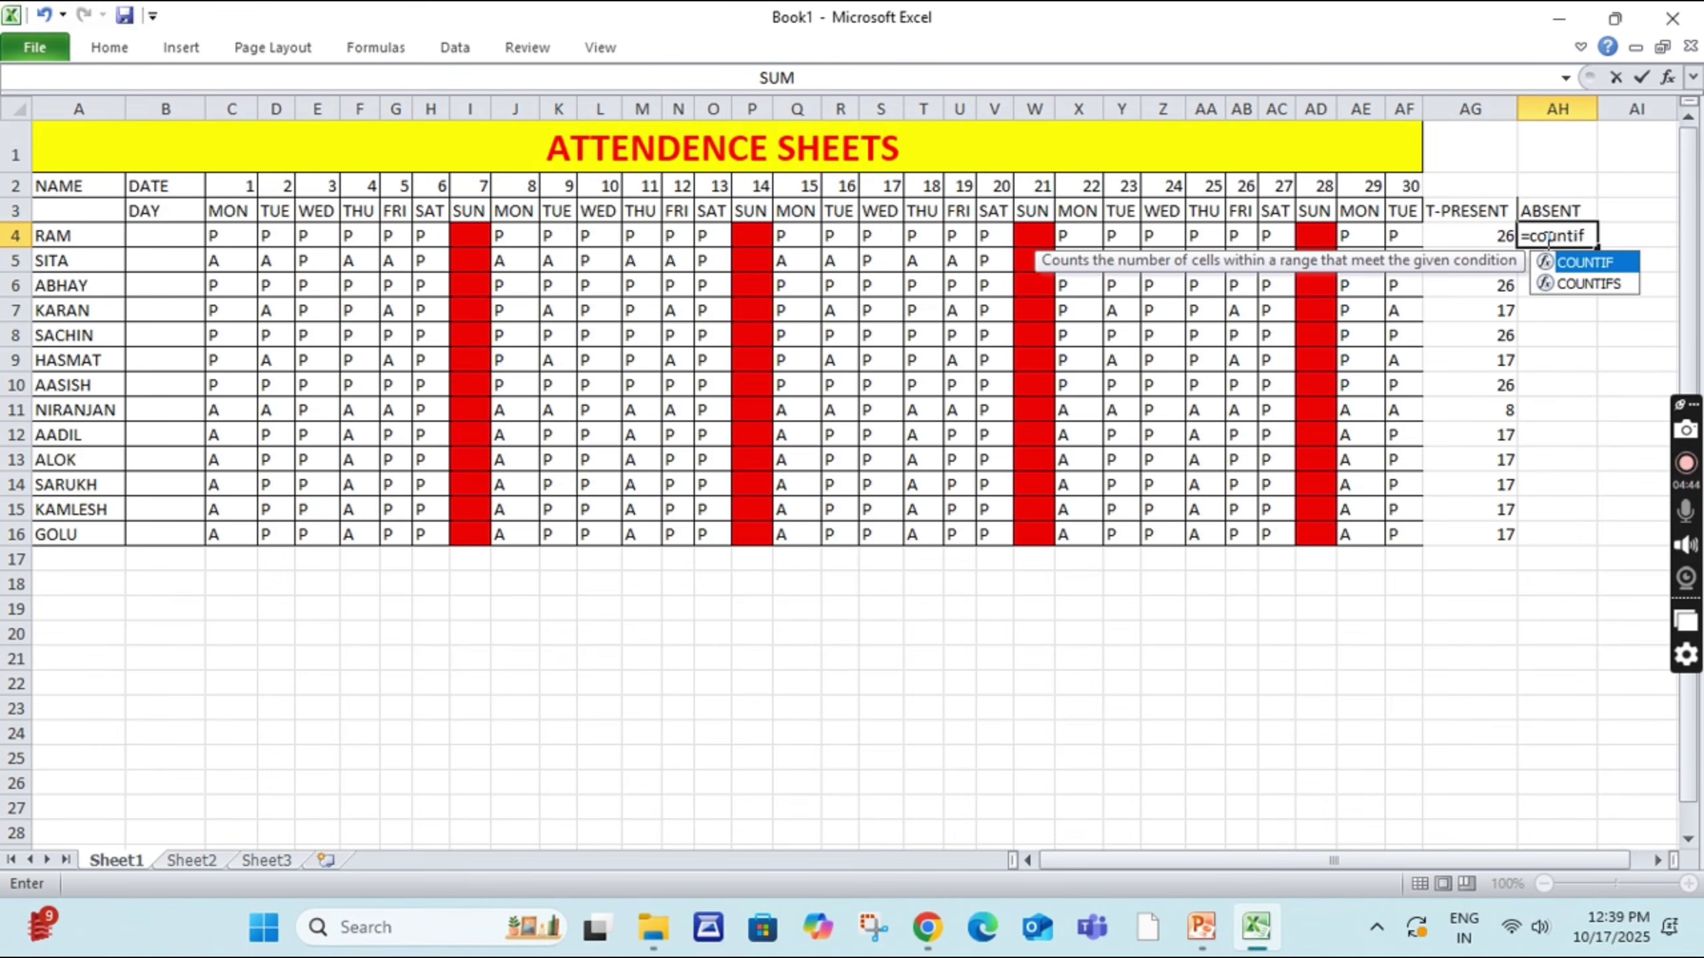
key(Tab)
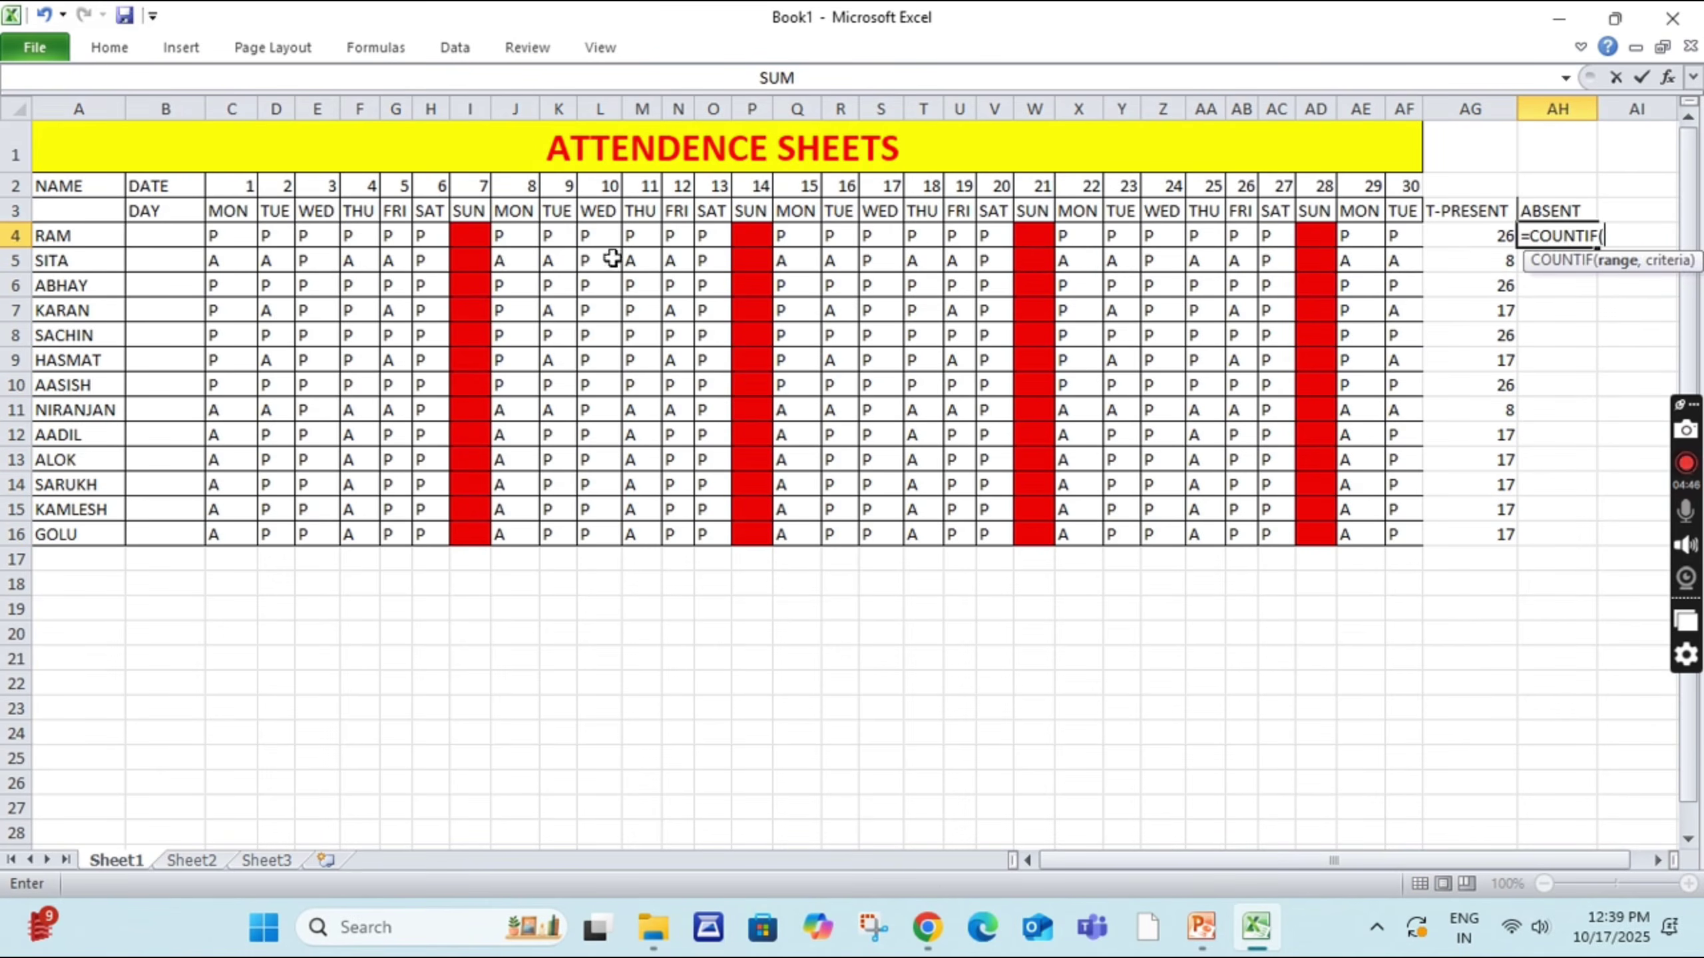
drag(229, 230, 1400, 236)
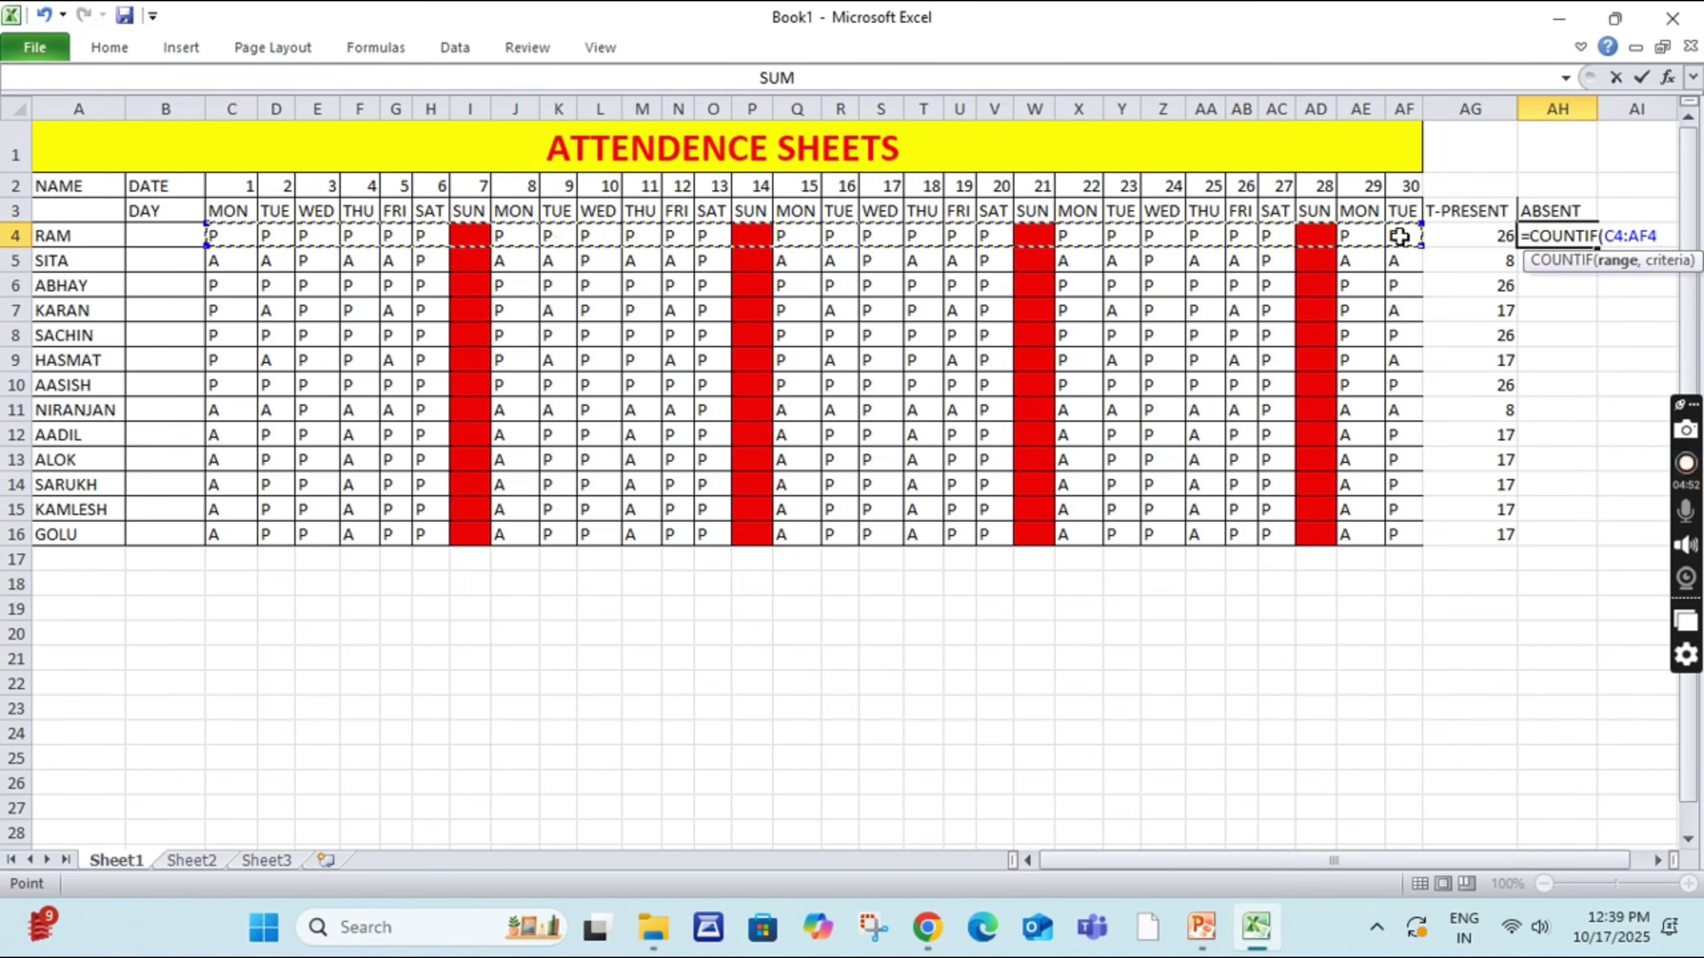
text(,)
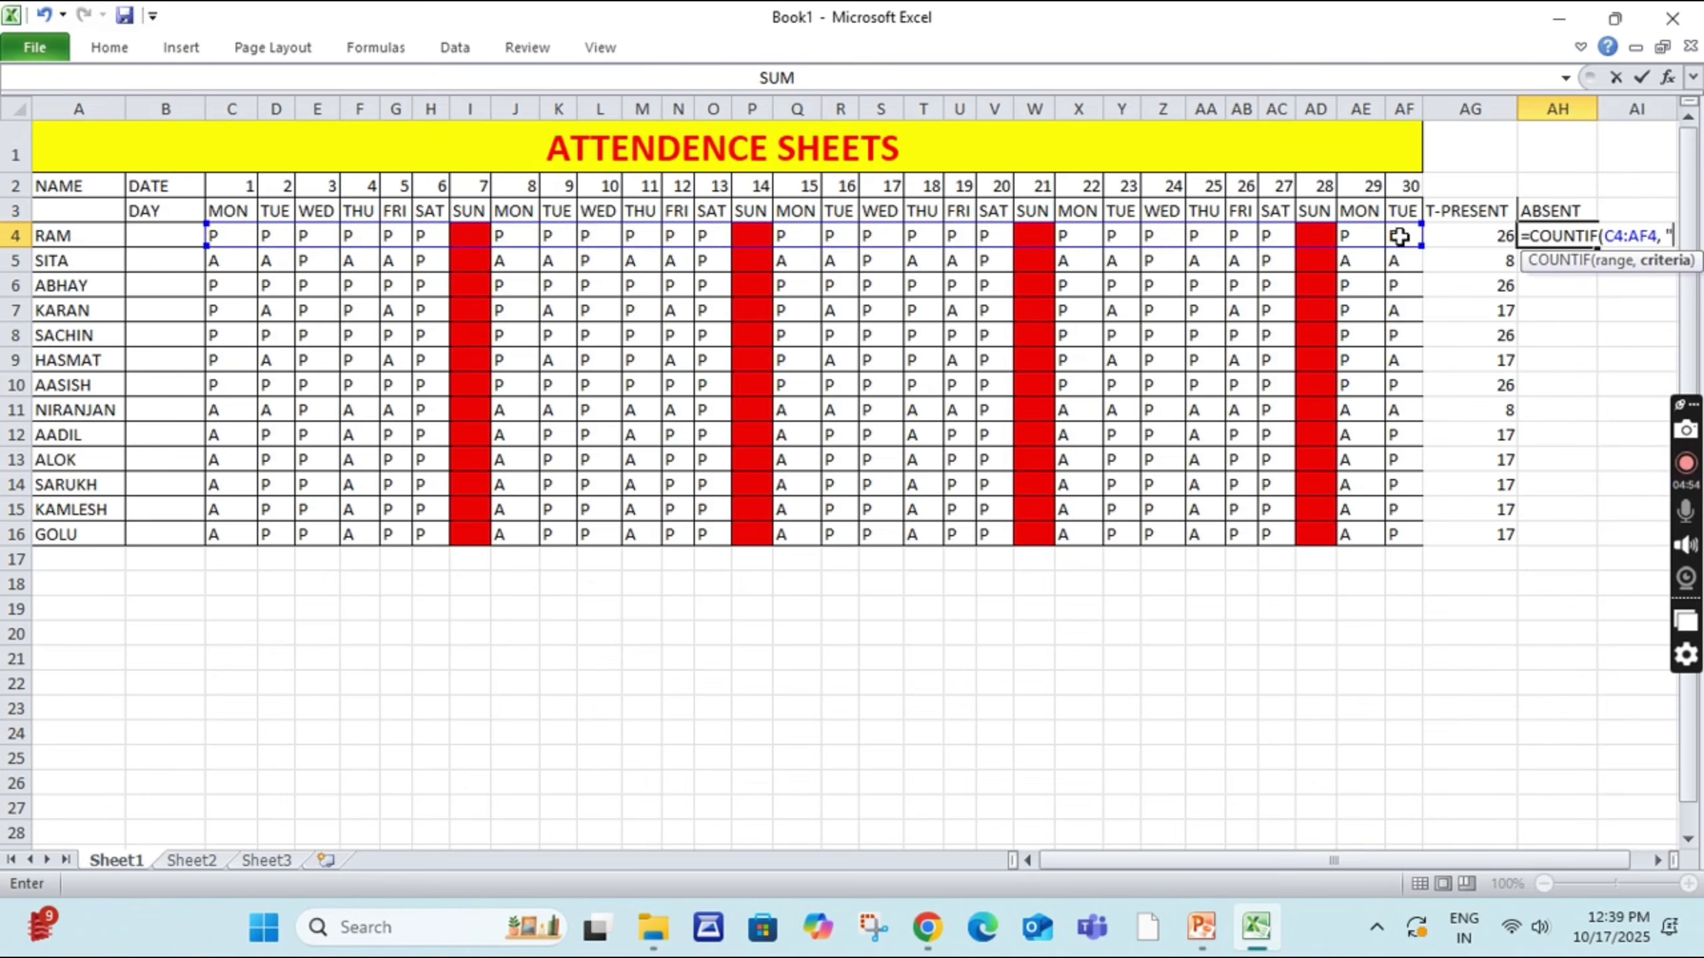
text( "a)
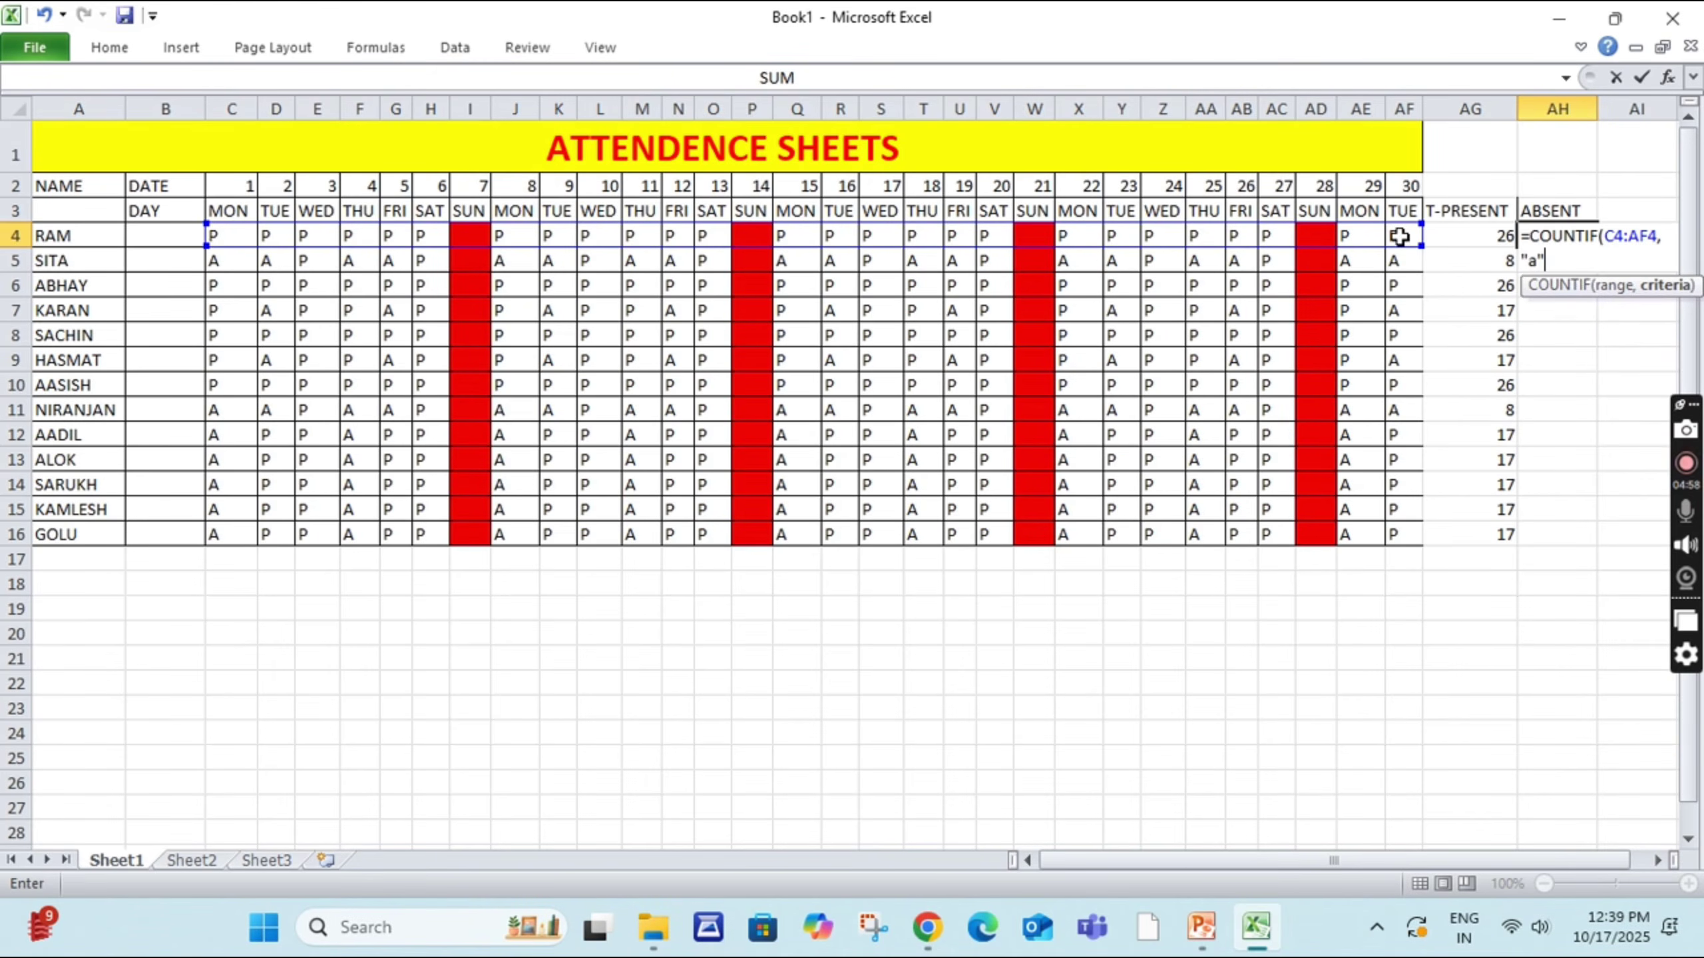
key(Return)
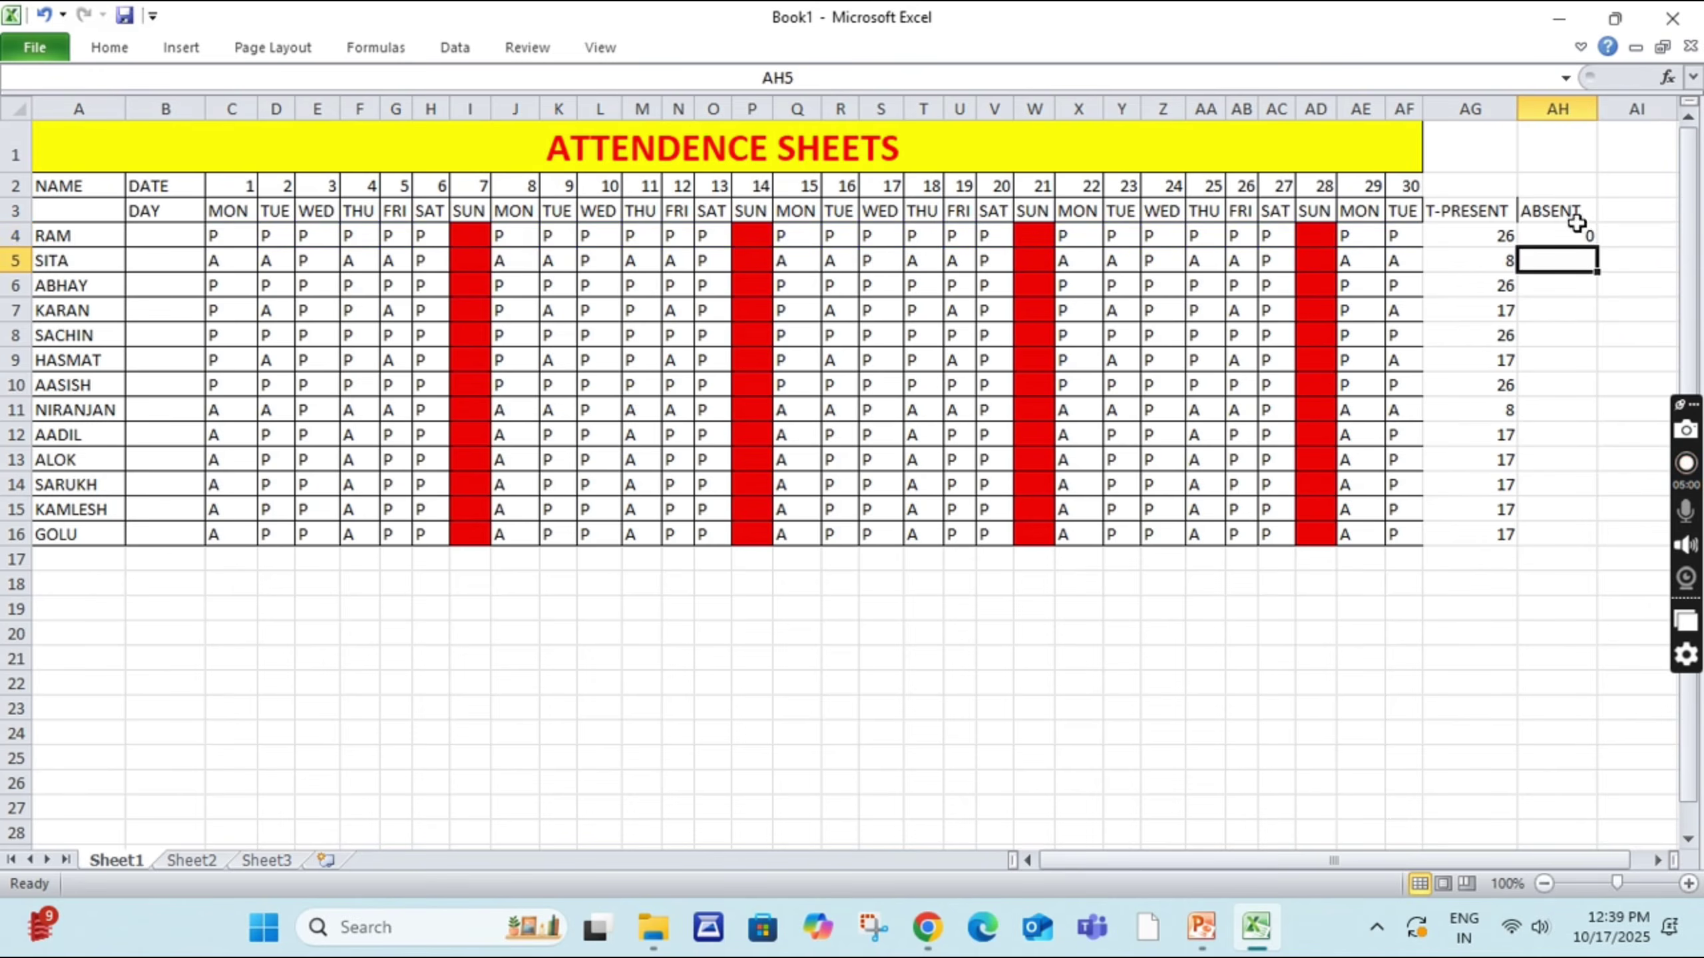
click(1592, 232)
drag(1596, 244, 1584, 537)
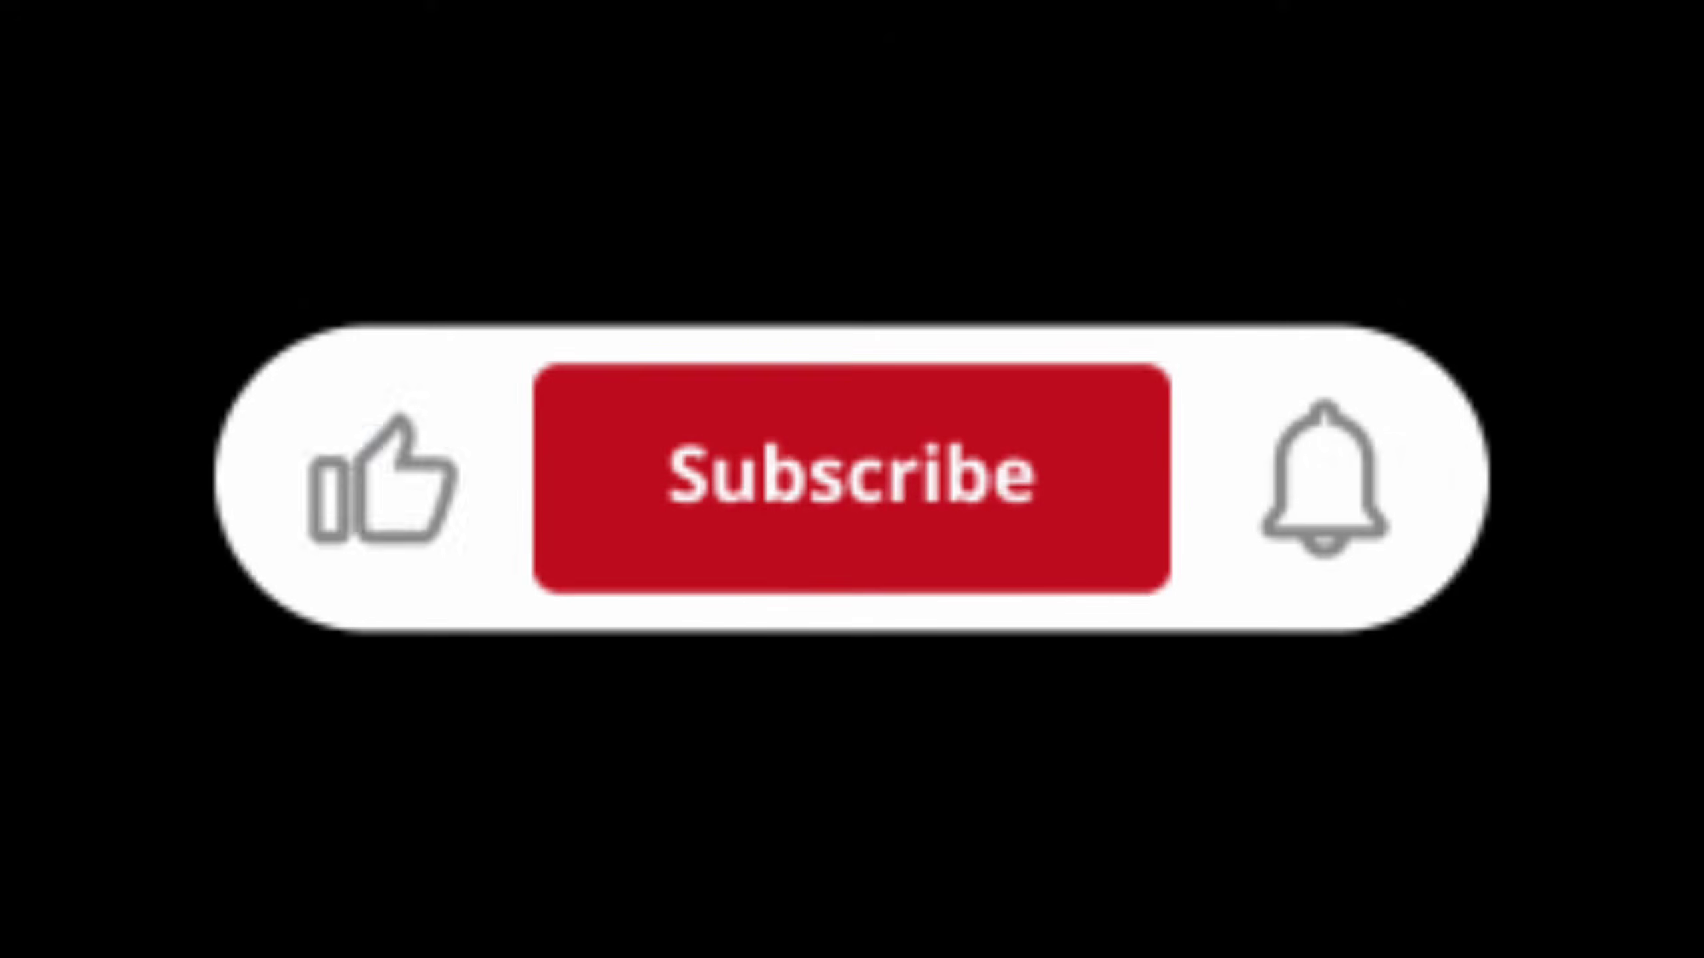